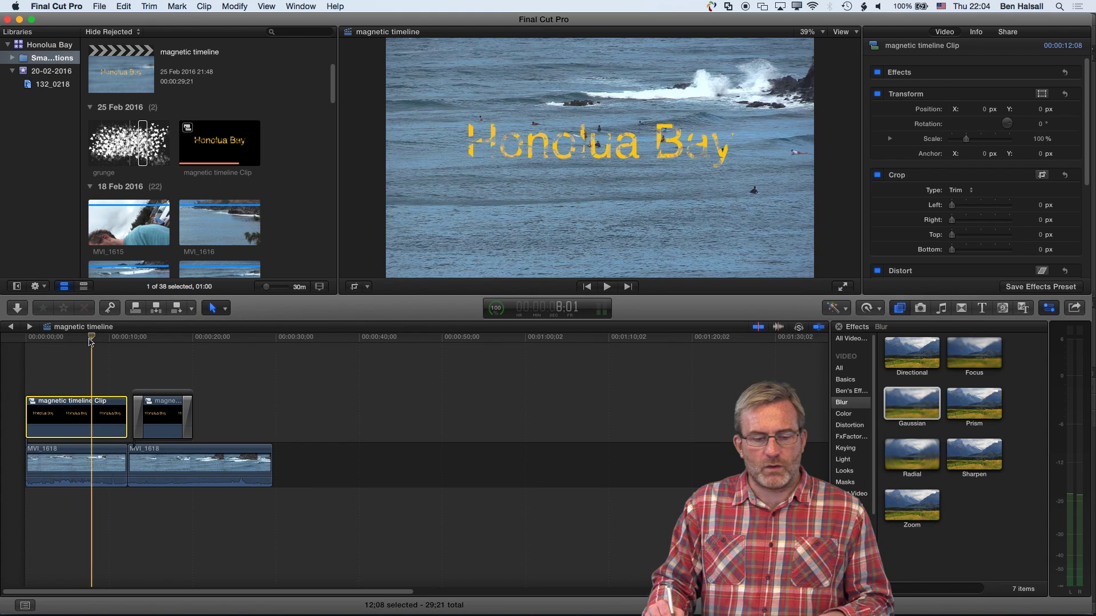
Play back the timeline from about three seconds in and again from the cut between the two MVI_1618 clips.
left_click(51, 338)
key("space")
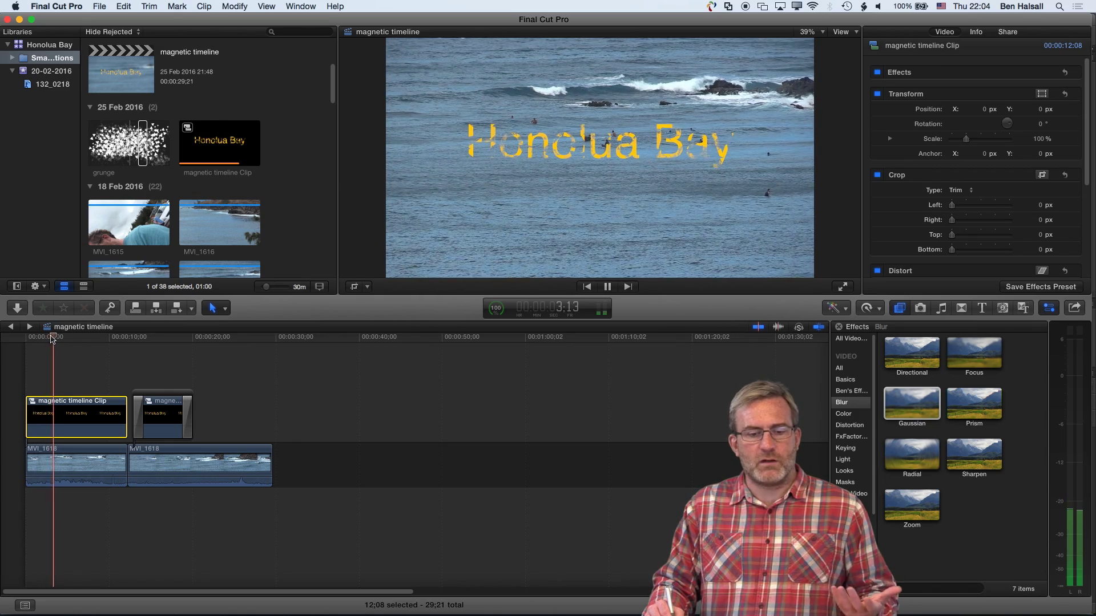
left_click(128, 339)
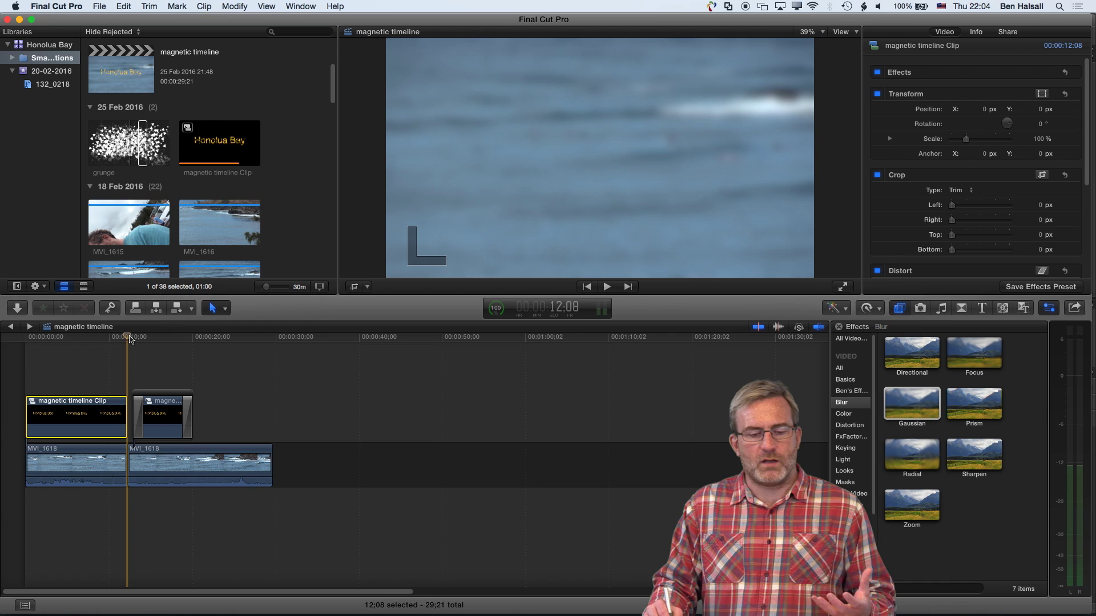
key("space")
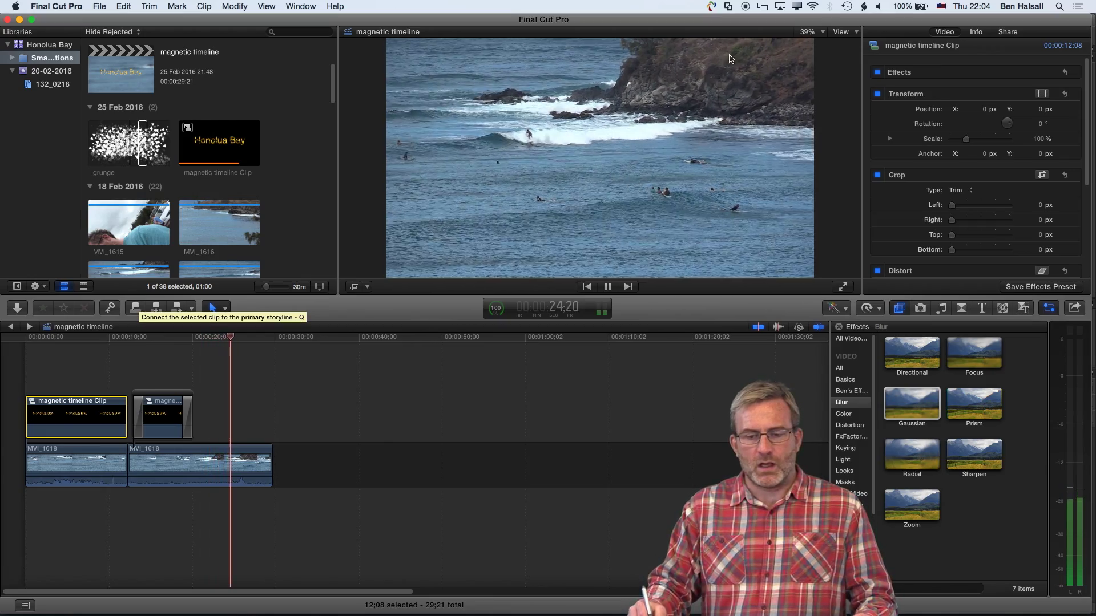
key("space")
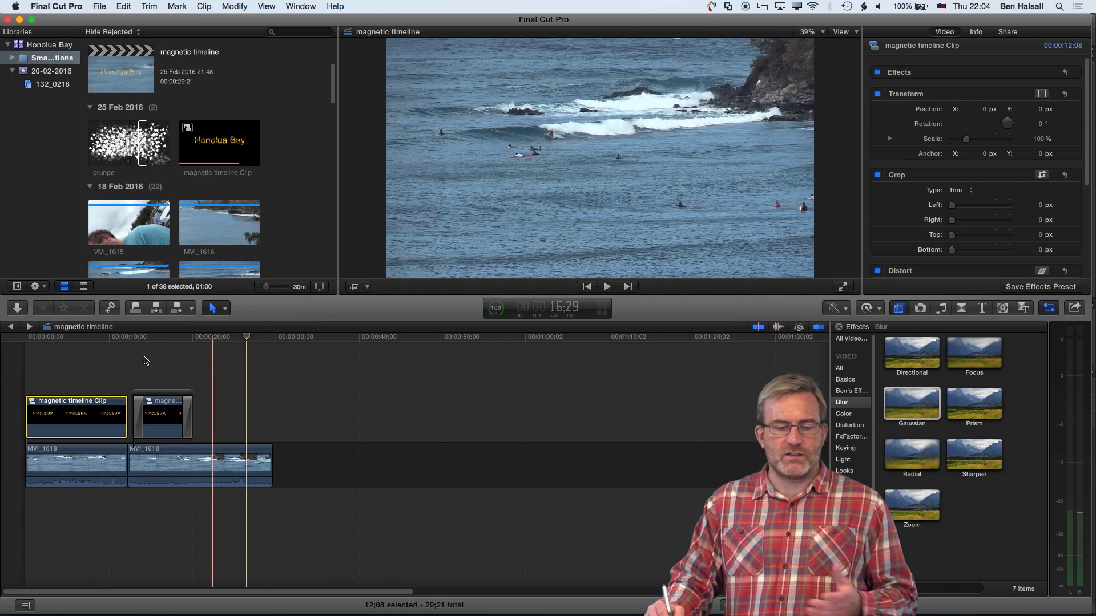
Open the first magnetic timeline Clip compound clip and inspect its grunge layer.
double_click(75, 411)
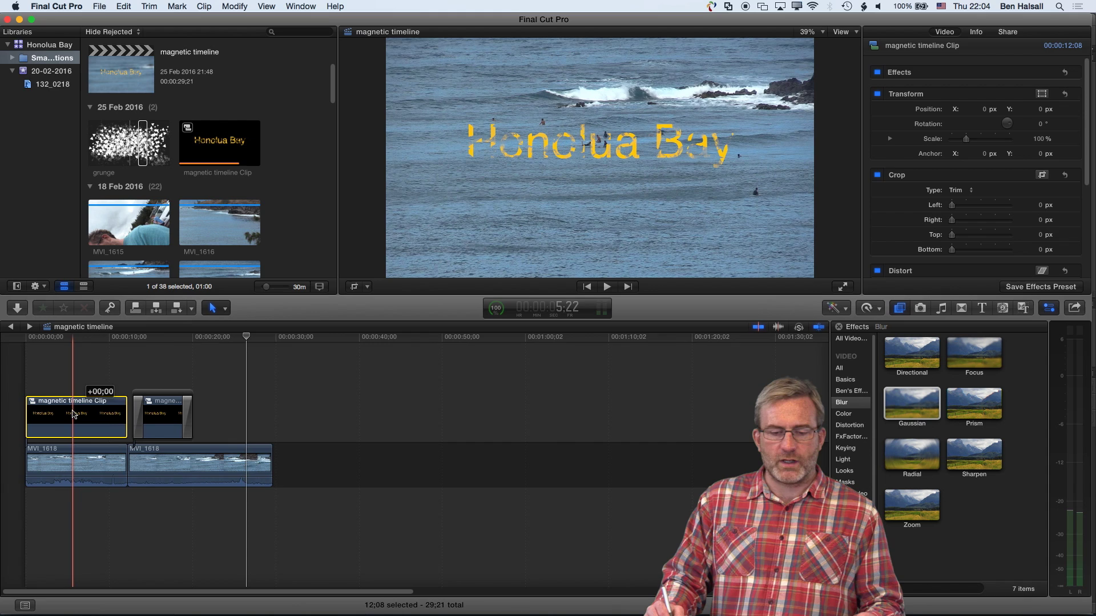
mouse_move(74, 343)
left_mouse_down()
mouse_move(55, 344)
mouse_move(68, 346)
left_mouse_up()
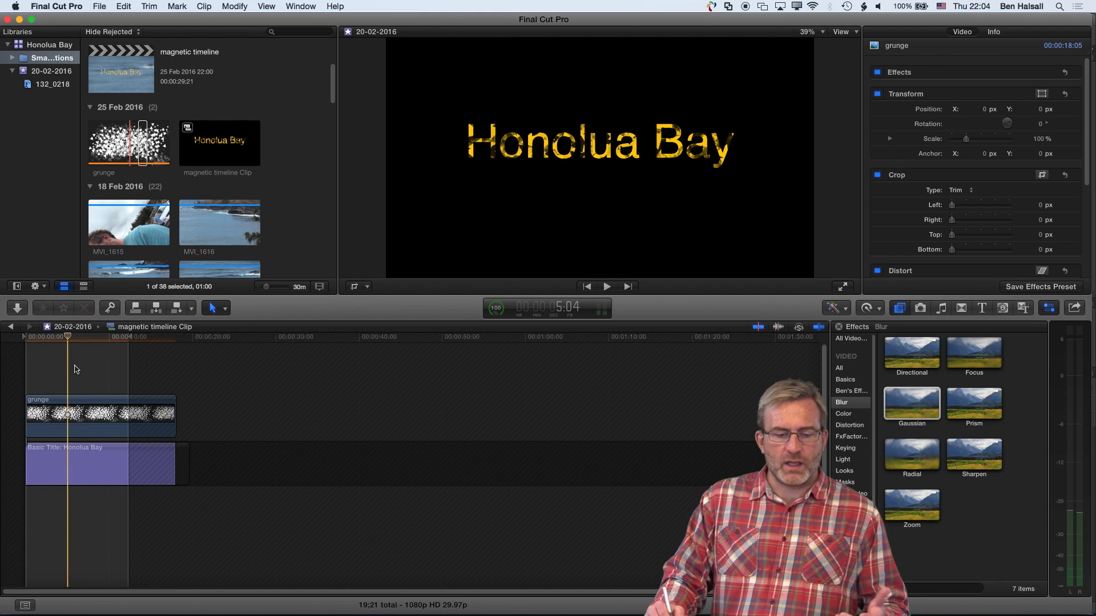
left_click(77, 396)
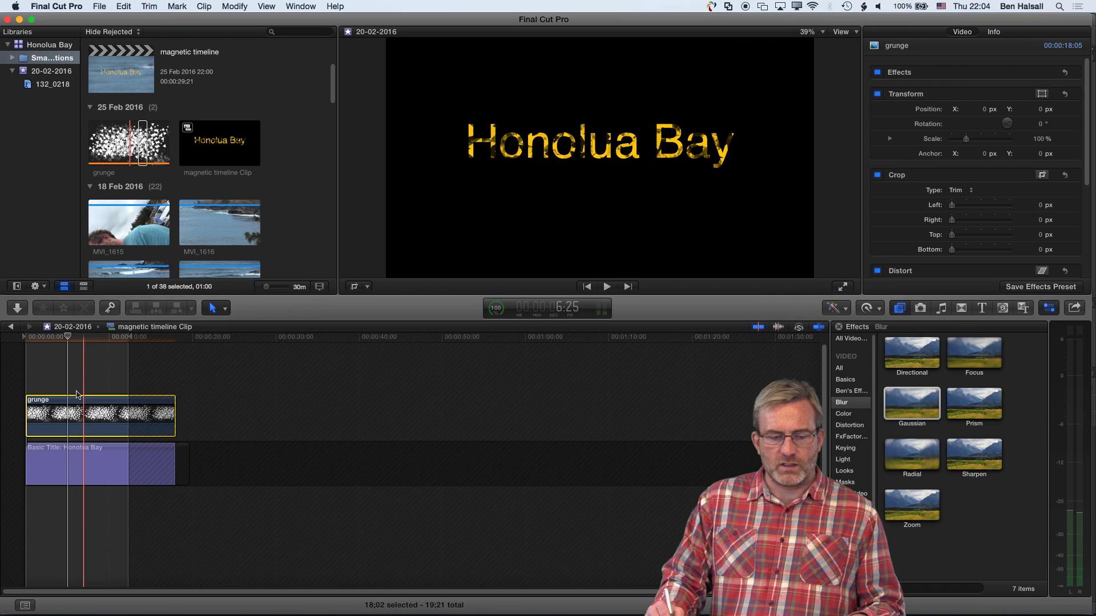
mouse_move(69, 340)
left_mouse_down()
mouse_move(56, 341)
mouse_move(89, 341)
mouse_move(70, 341)
mouse_move(79, 342)
left_mouse_up()
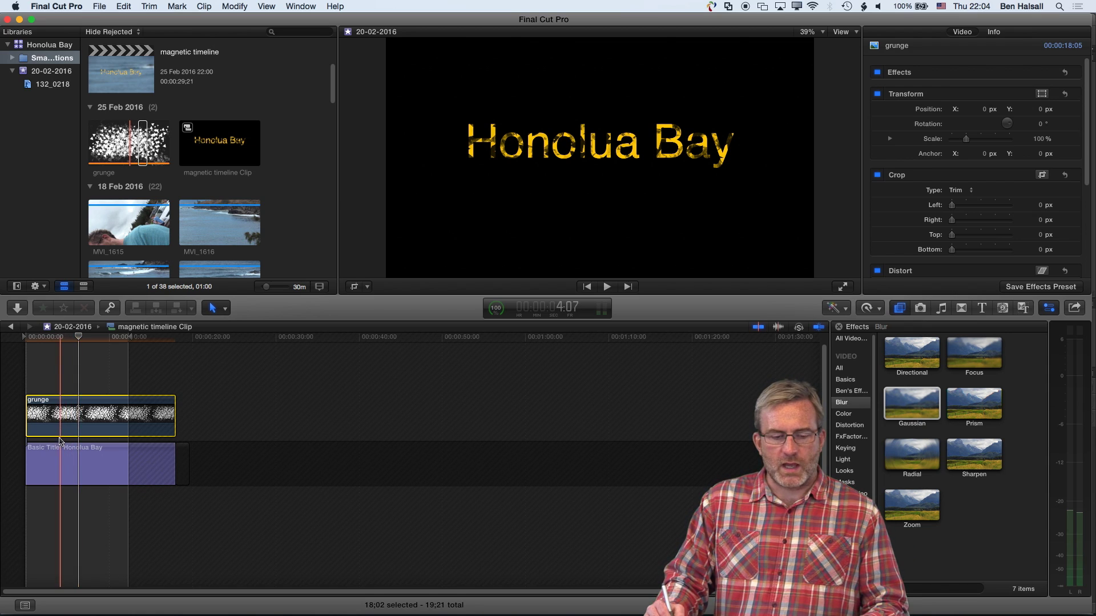
Examine the Basic Title's editable text by selecting the word Honolua, and return to the grunge layer.
left_click(65, 463)
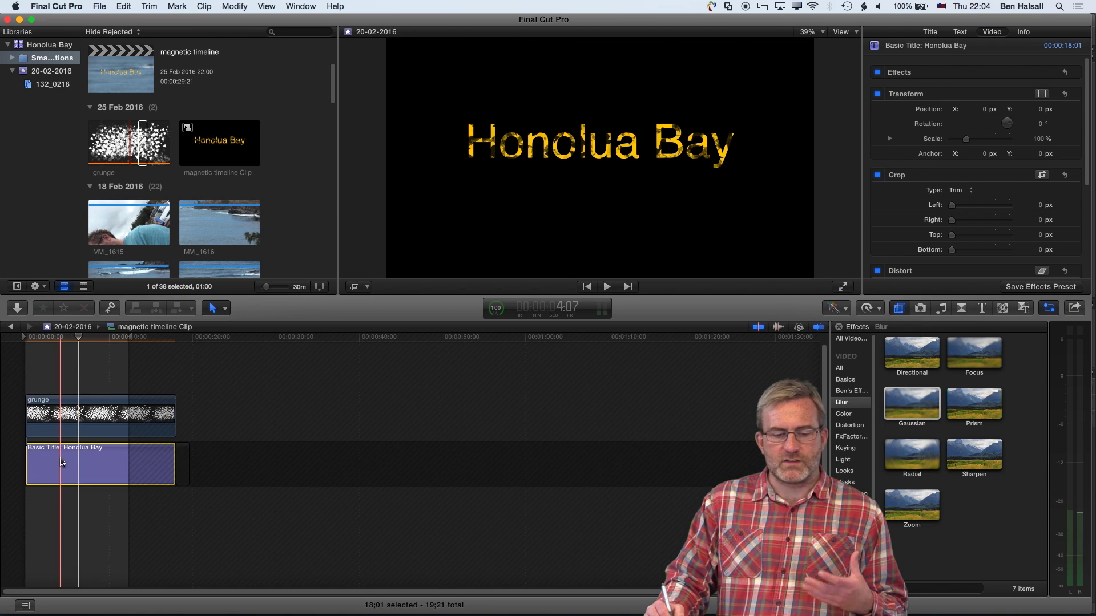
double_click(64, 463)
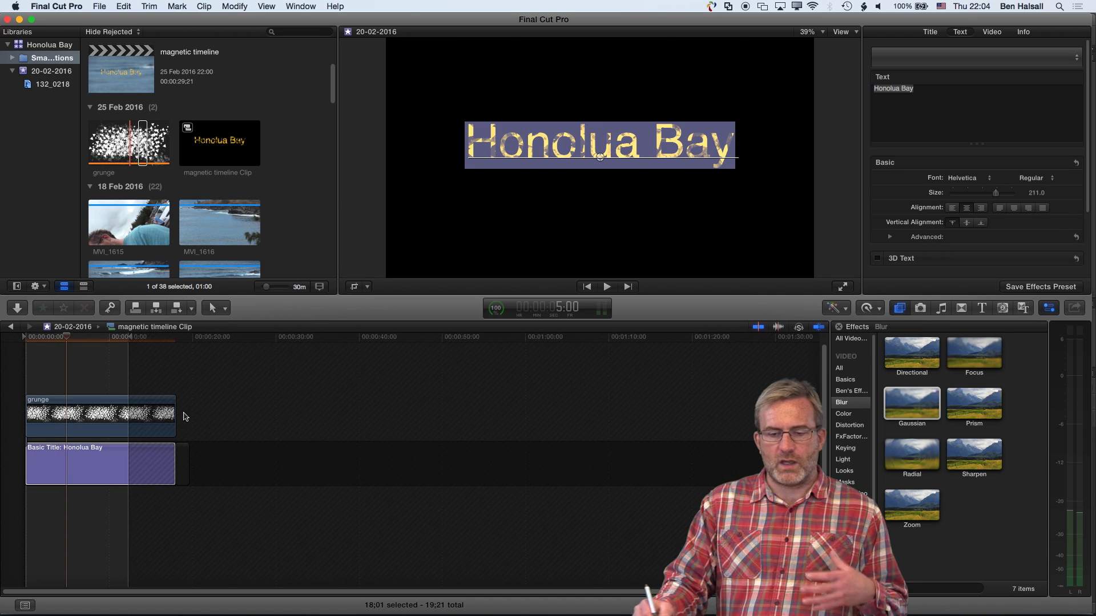
left_click(553, 145)
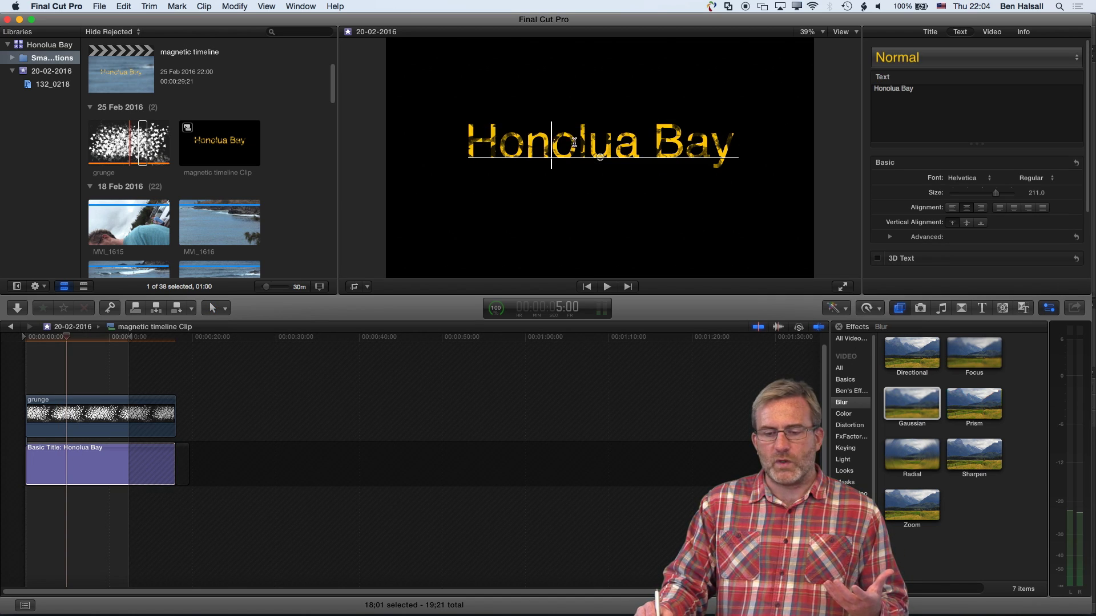
double_click(636, 153)
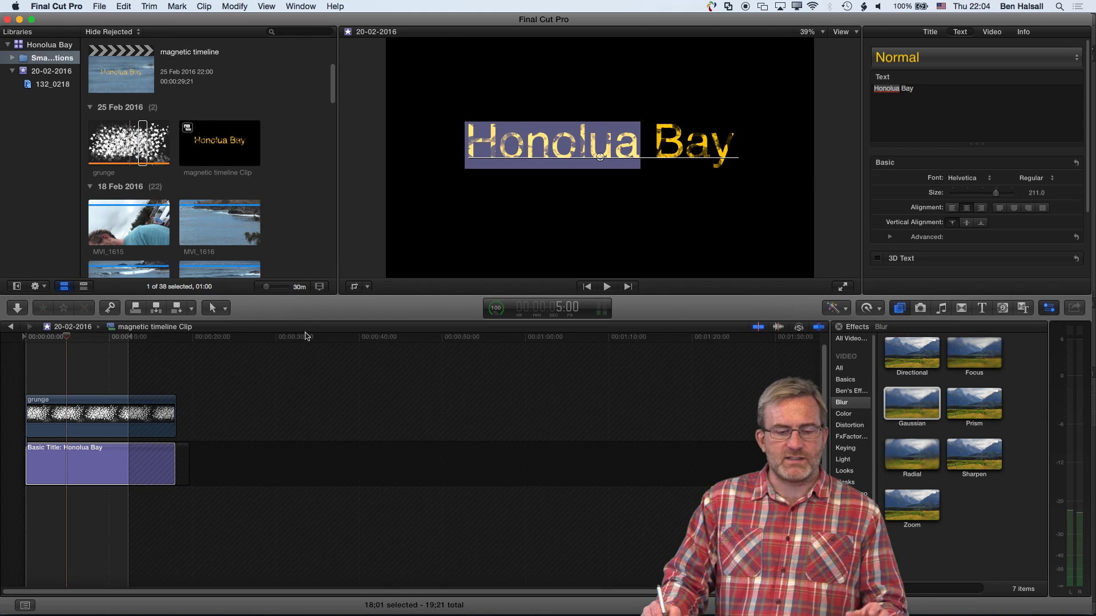
left_click(62, 464)
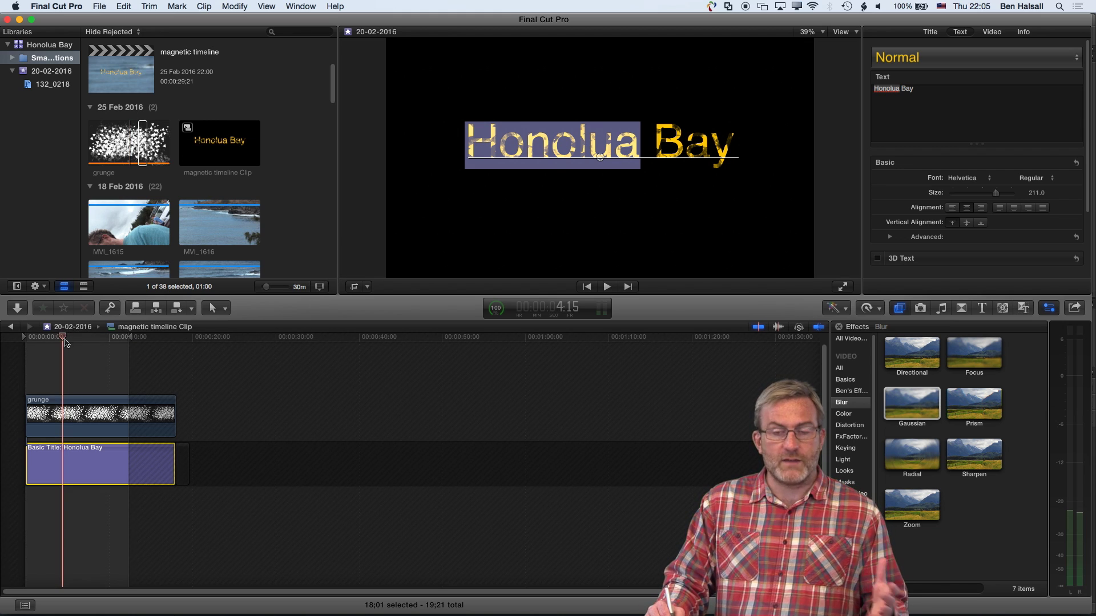
left_click(80, 415)
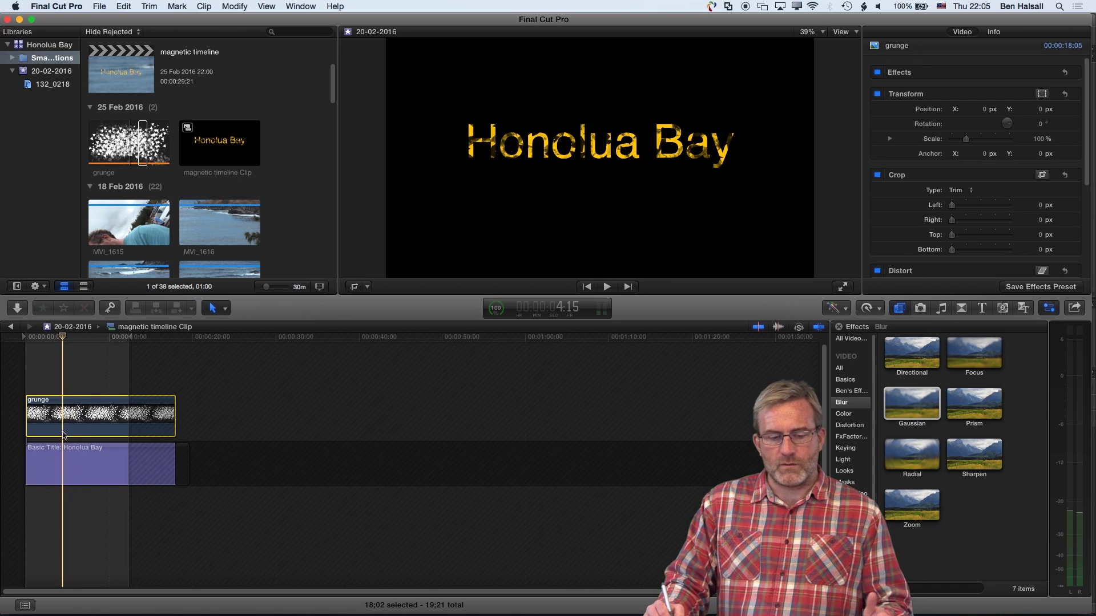
Nudge the Honolua Bay title slightly upward, return to the magnetic timeline project and park the playhead at 6:11 over the title.
left_click(69, 456)
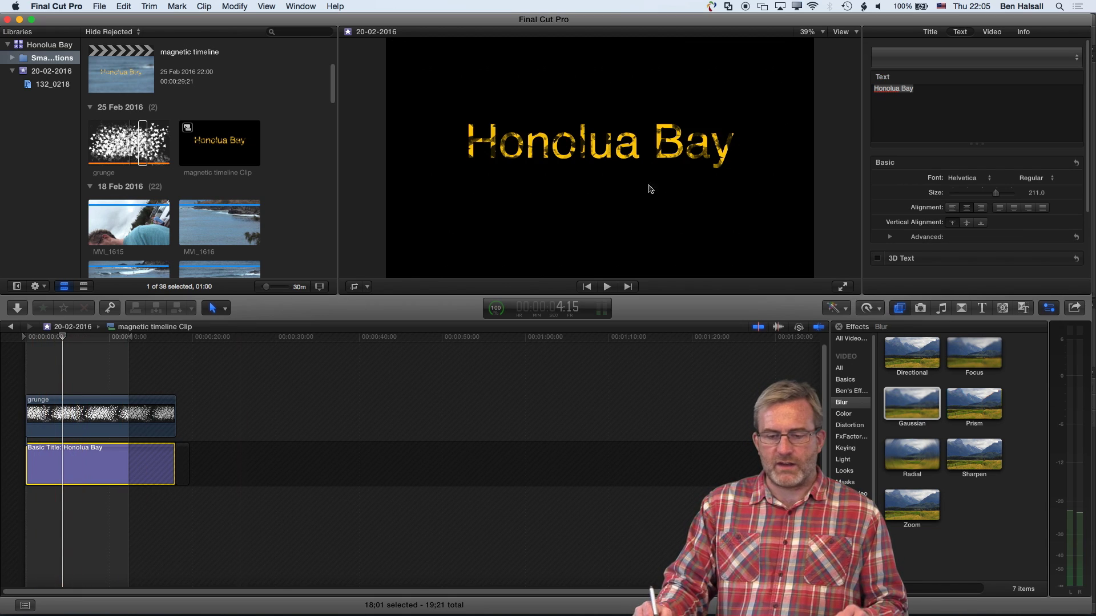
left_click(582, 160)
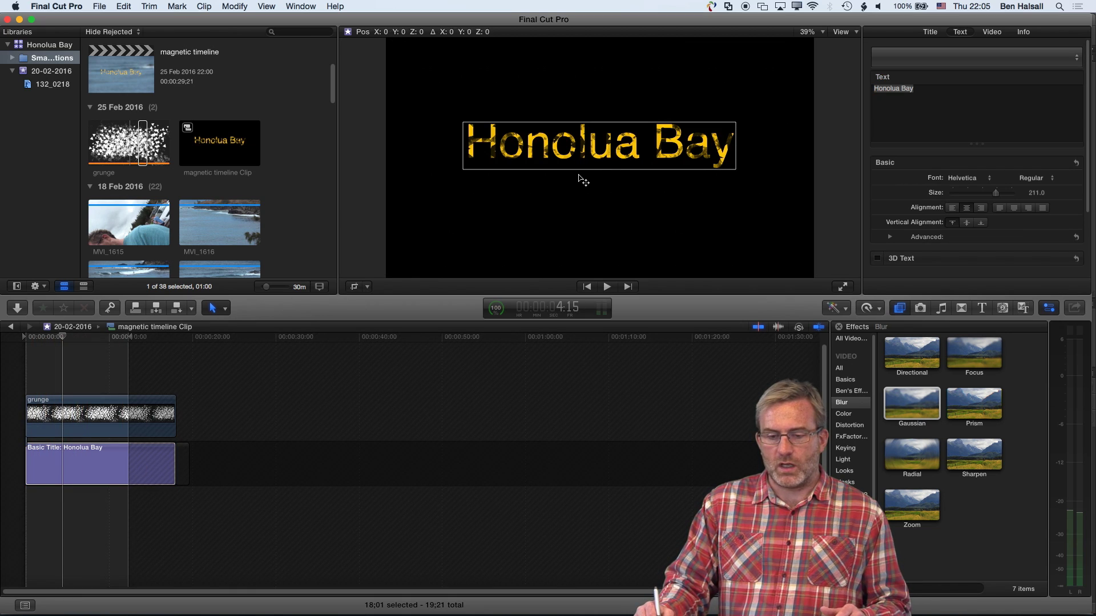
left_click_drag(582, 179, 581, 145)
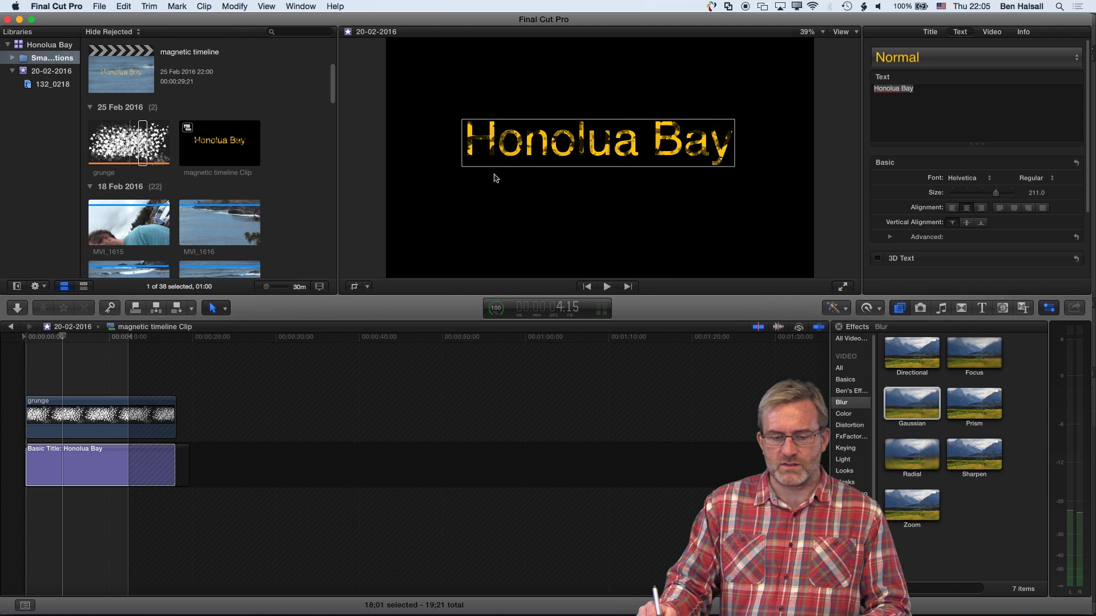
left_click(11, 327)
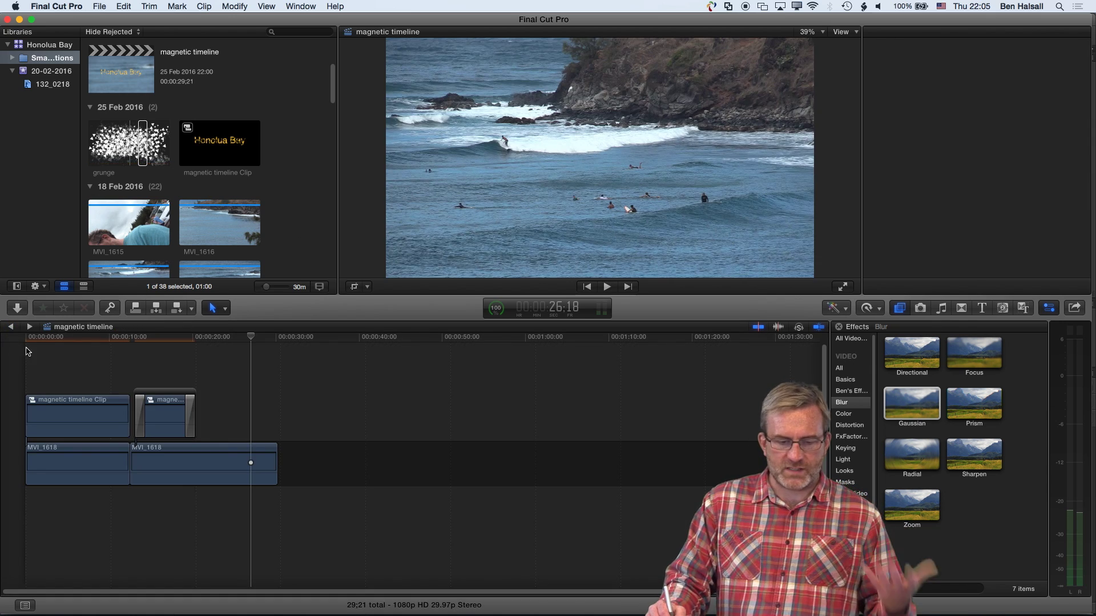
left_click(80, 337)
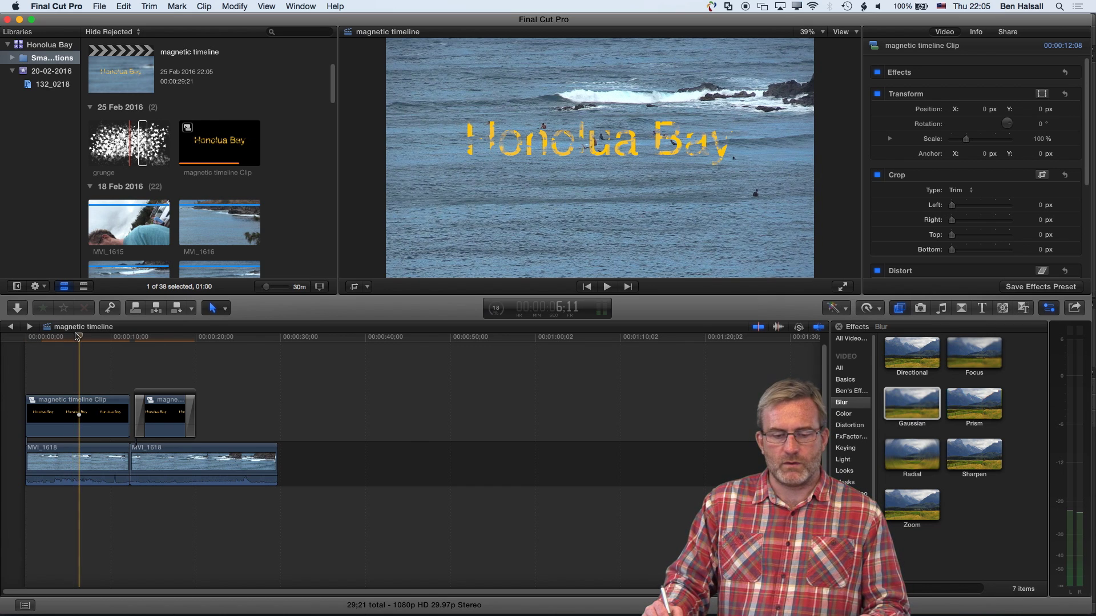
Switch to Photoshop and brush white triangles across the upper-left of grunge.png, adding black ones near the upper centre and left middle.
key("super+Tab")
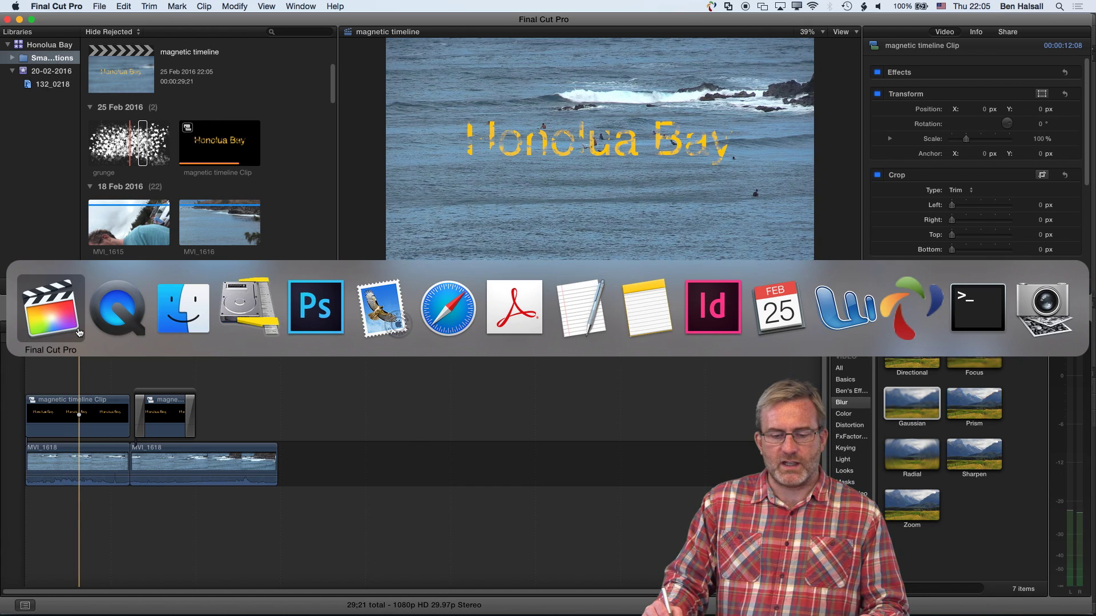
left_click(308, 329)
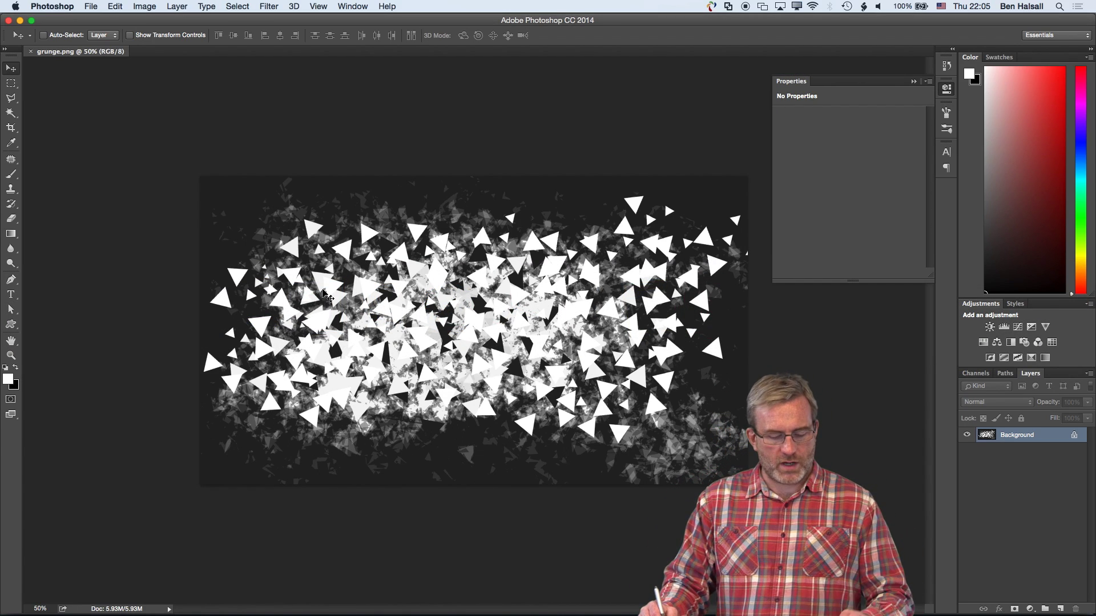
key("b")
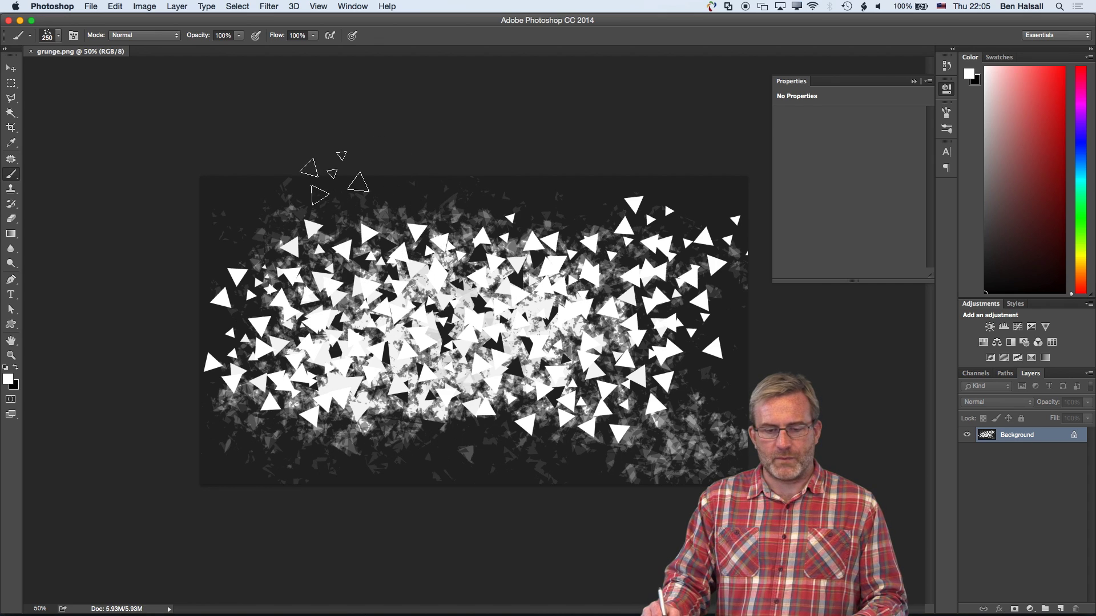
mouse_move(251, 209)
left_mouse_down()
mouse_move(240, 220)
mouse_move(328, 225)
mouse_move(337, 251)
mouse_move(356, 234)
left_mouse_up()
key("x")
left_click_drag(413, 214, 422, 231)
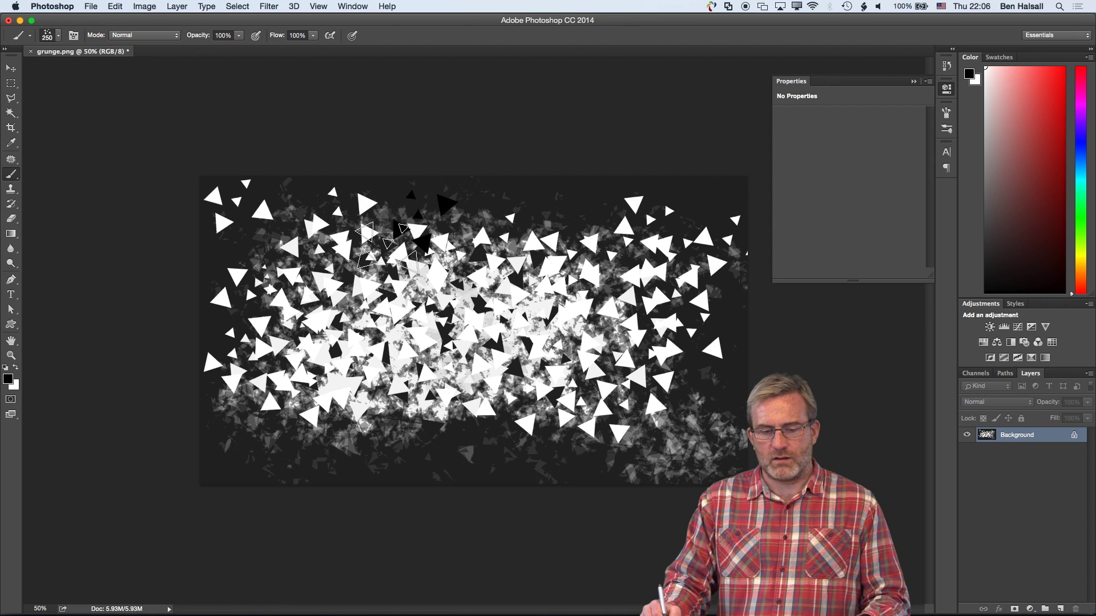
left_click_drag(314, 277, 311, 282)
Brush white triangles at the upper centre and lower-left of the texture, and black ones at the upper-right and right of centre.
key("x")
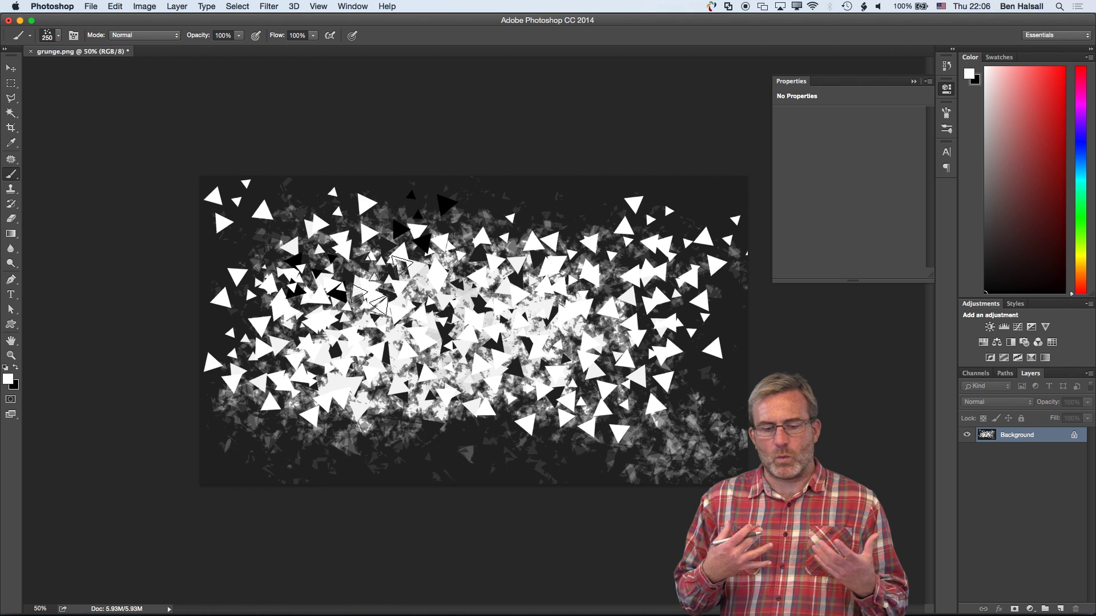
mouse_move(374, 282)
left_mouse_down()
mouse_move(616, 230)
mouse_move(456, 278)
mouse_move(488, 282)
mouse_move(533, 229)
left_mouse_up()
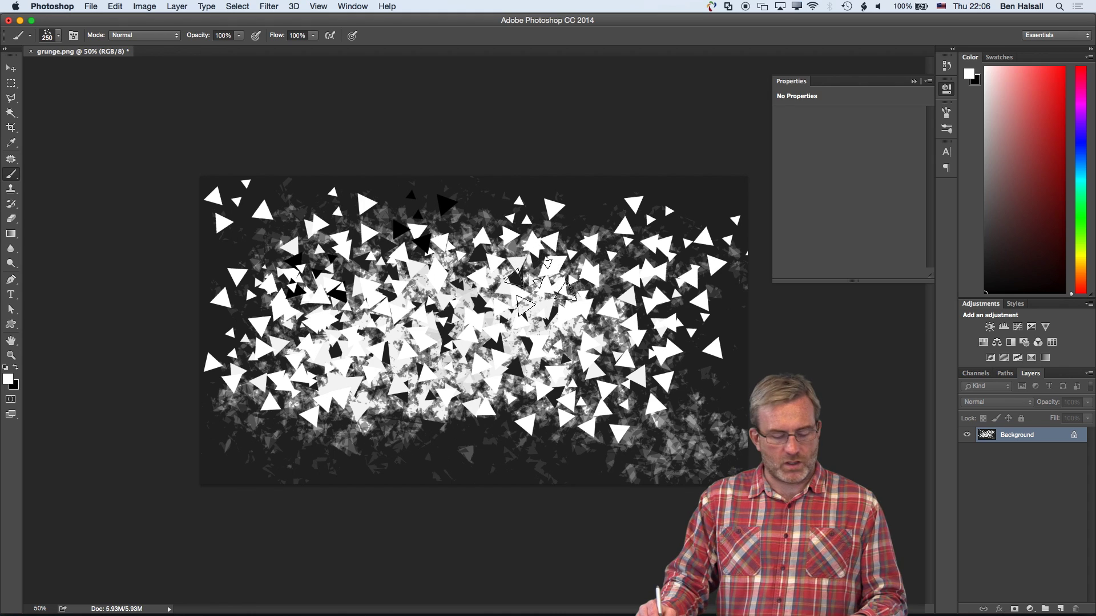
key("x")
left_click(616, 257)
left_click_drag(542, 340, 546, 374)
key("x")
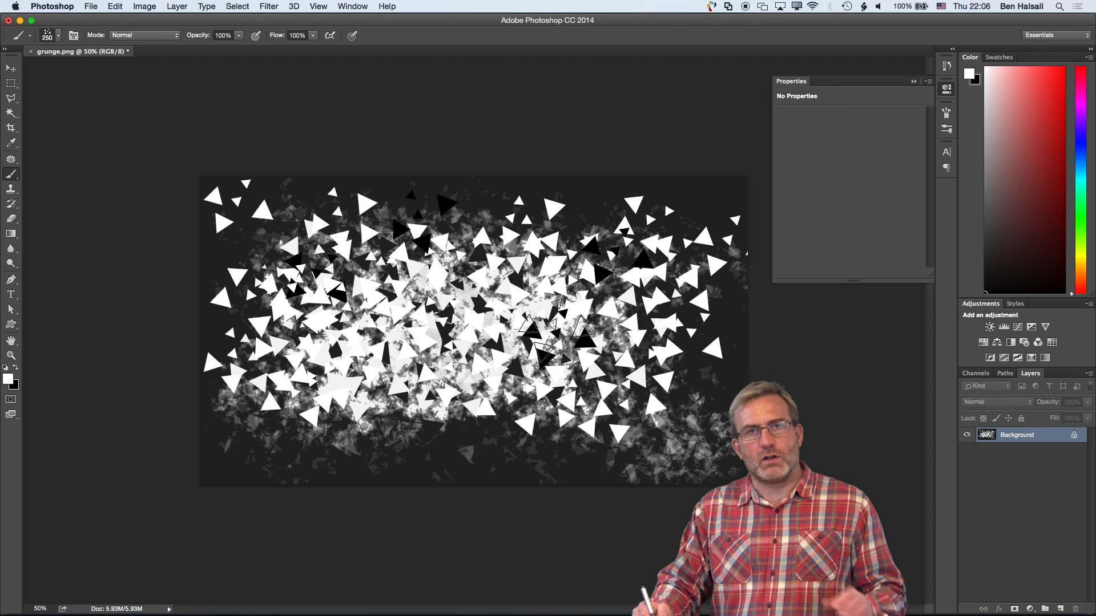
mouse_move(254, 397)
left_mouse_down()
mouse_move(284, 404)
mouse_move(283, 427)
mouse_move(265, 438)
mouse_move(305, 439)
mouse_move(253, 438)
mouse_move(311, 445)
left_mouse_up()
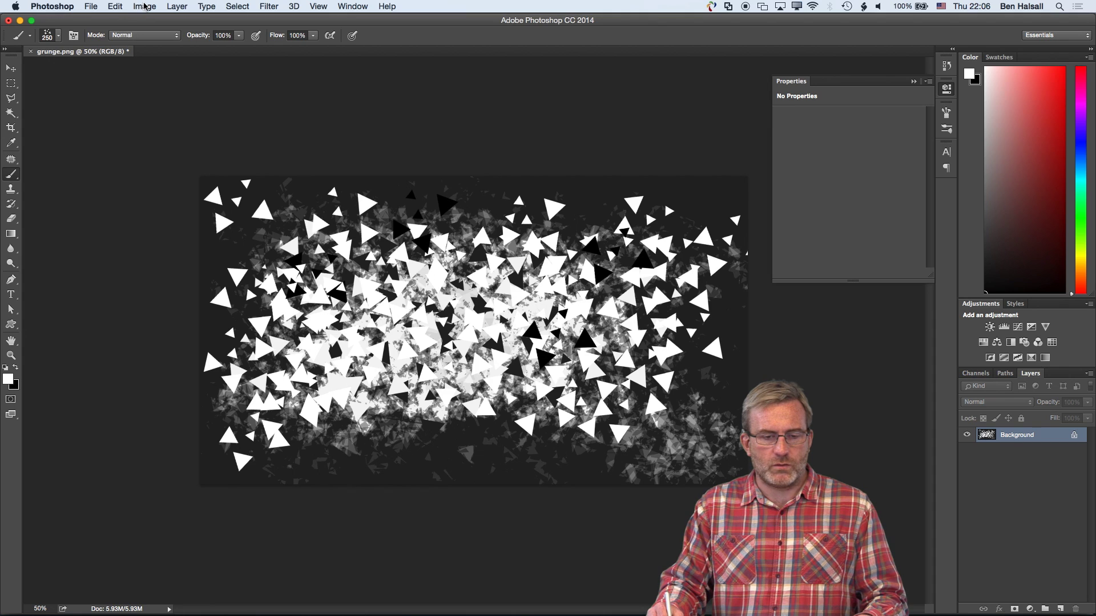
Apply a Levels adjustment to the texture with black input level 10 and black output level 48.
left_click(143, 7)
mouse_move(145, 38)
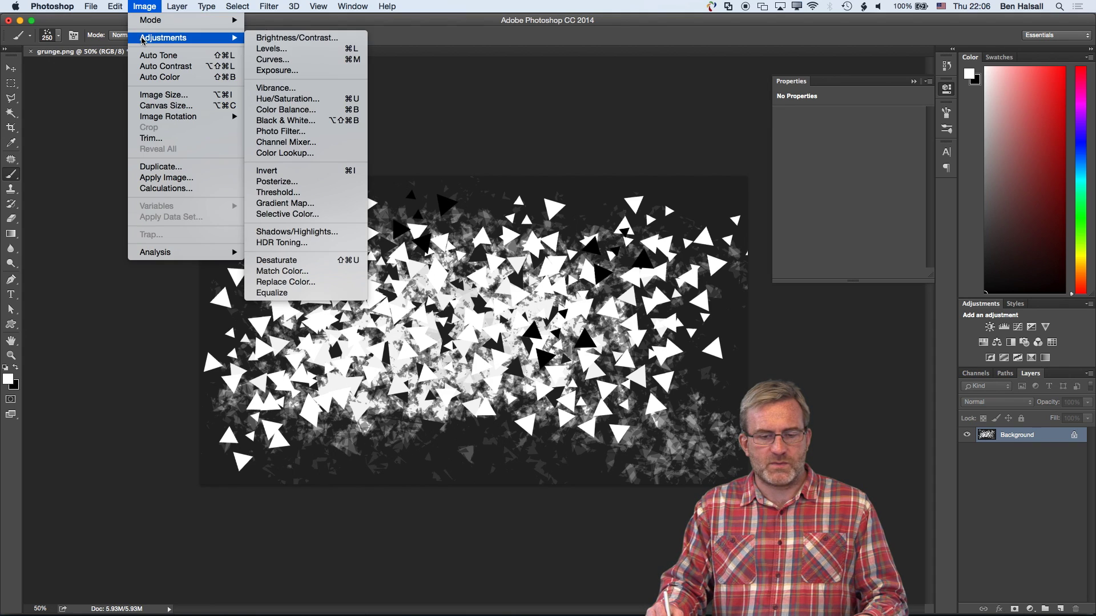
left_click(278, 49)
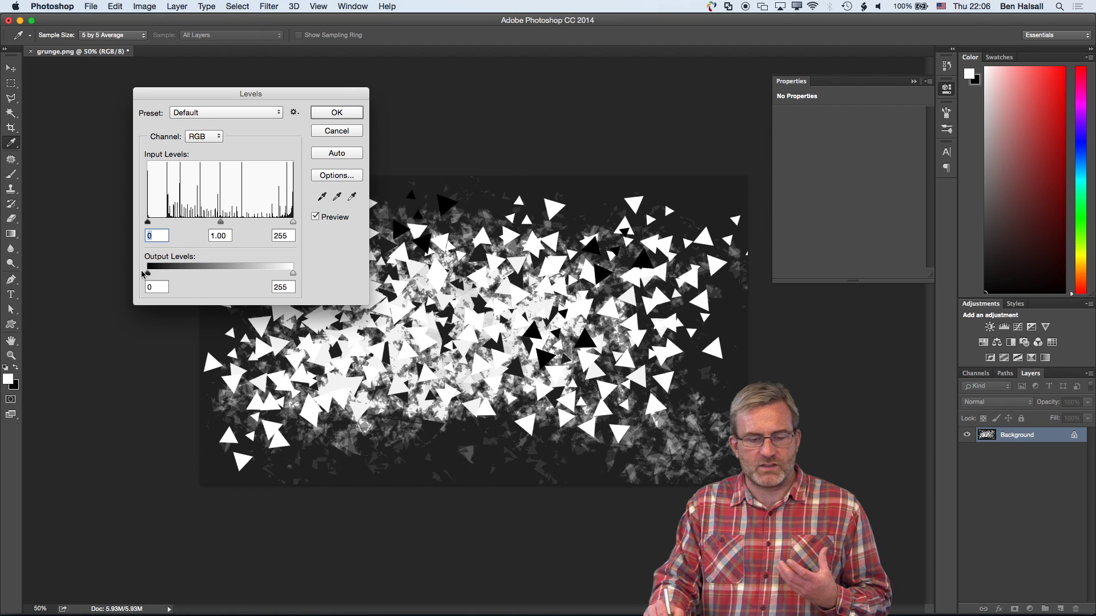
left_click_drag(148, 275, 169, 278)
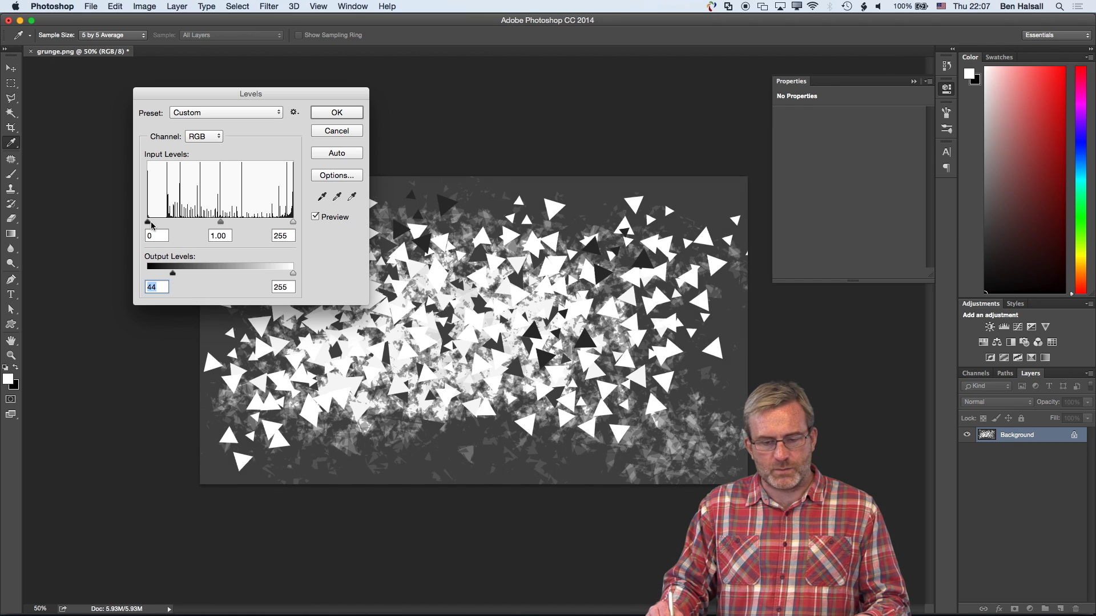
mouse_move(153, 225)
left_mouse_down()
mouse_move(174, 224)
mouse_move(153, 224)
left_mouse_up()
mouse_move(174, 274)
left_mouse_down()
mouse_move(195, 274)
mouse_move(175, 272)
left_mouse_up()
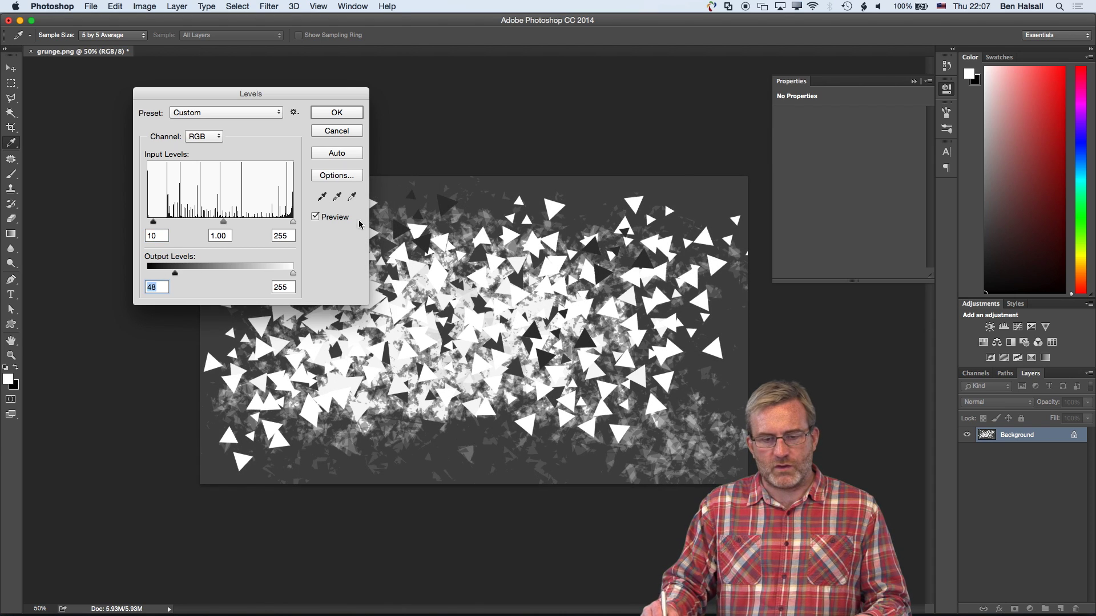
left_click(346, 116)
Save grunge.png, switch back to Final Cut Pro and select the grunge clip in the browser.
key("b")
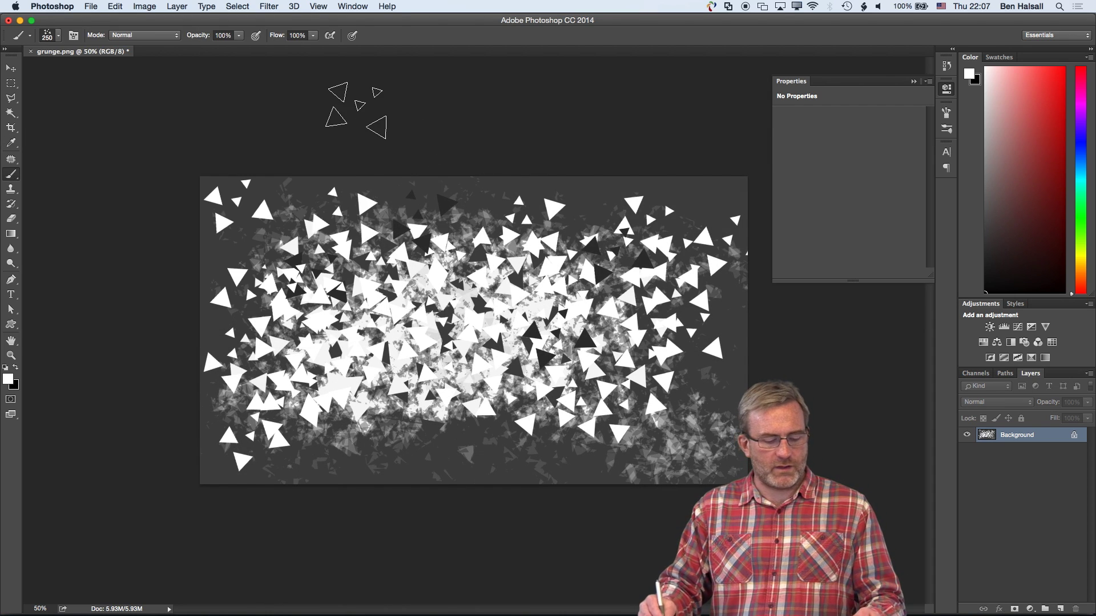
key("super+s")
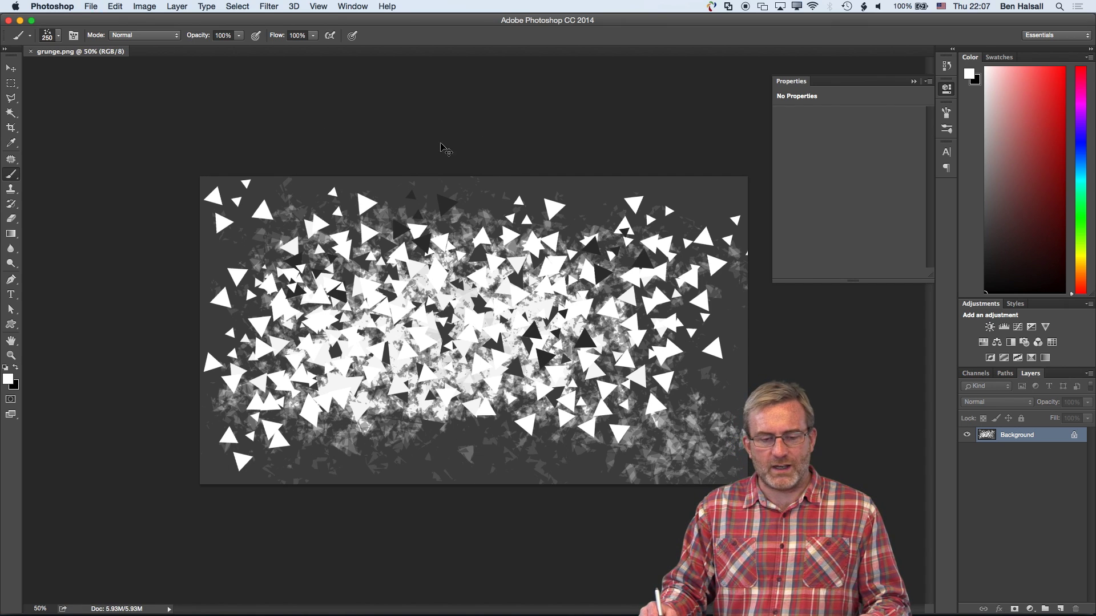
key("super+Tab")
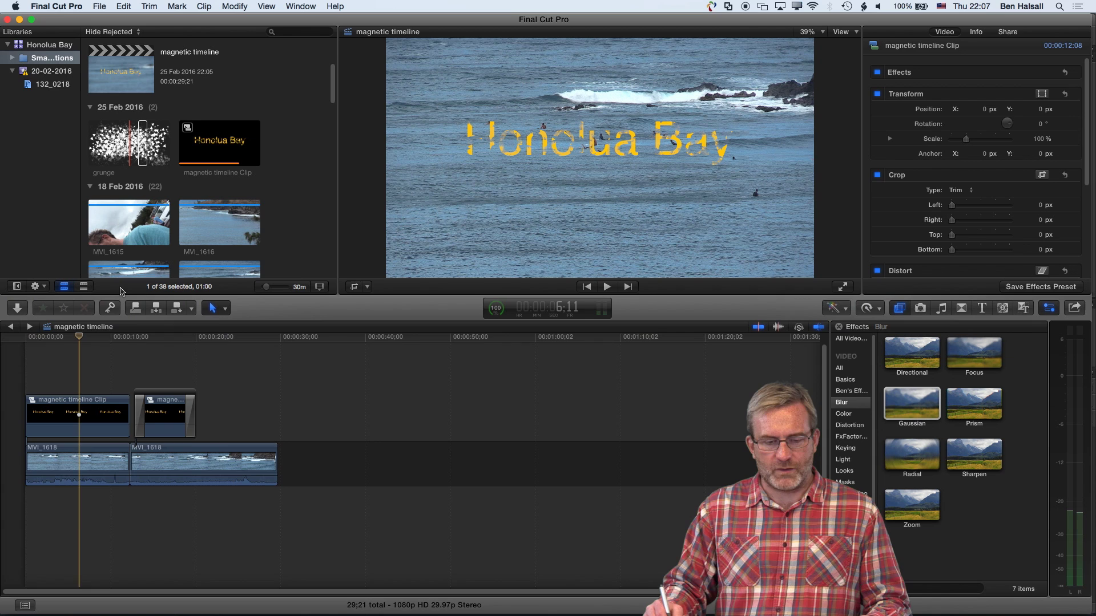
left_click(142, 143)
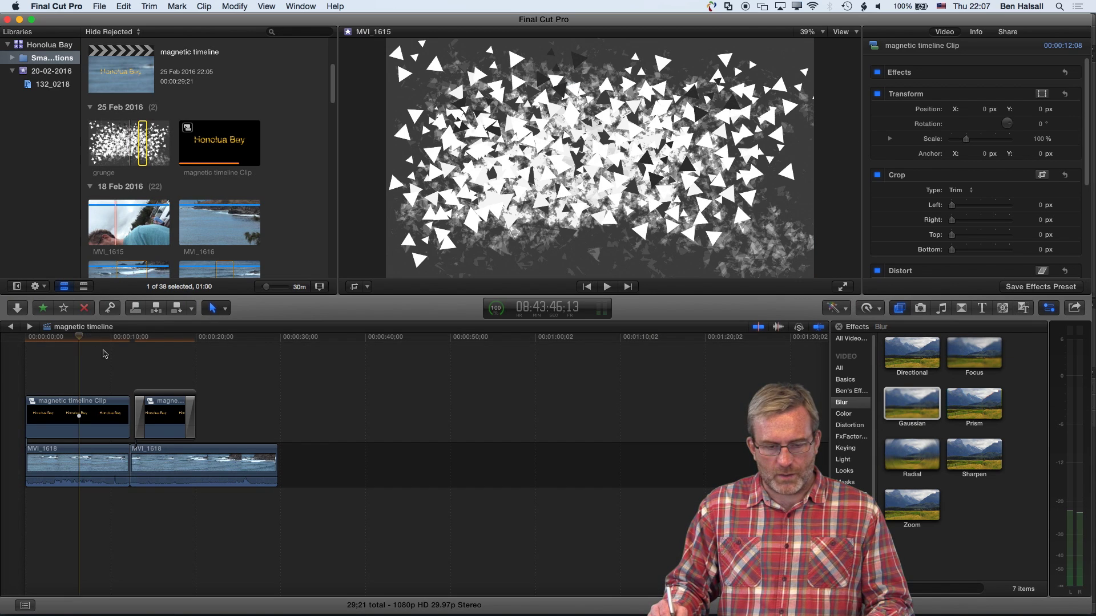
Compare the grunge texture in the browser with the Honolua Bay title composited over the sea footage in the timeline.
left_click(80, 341)
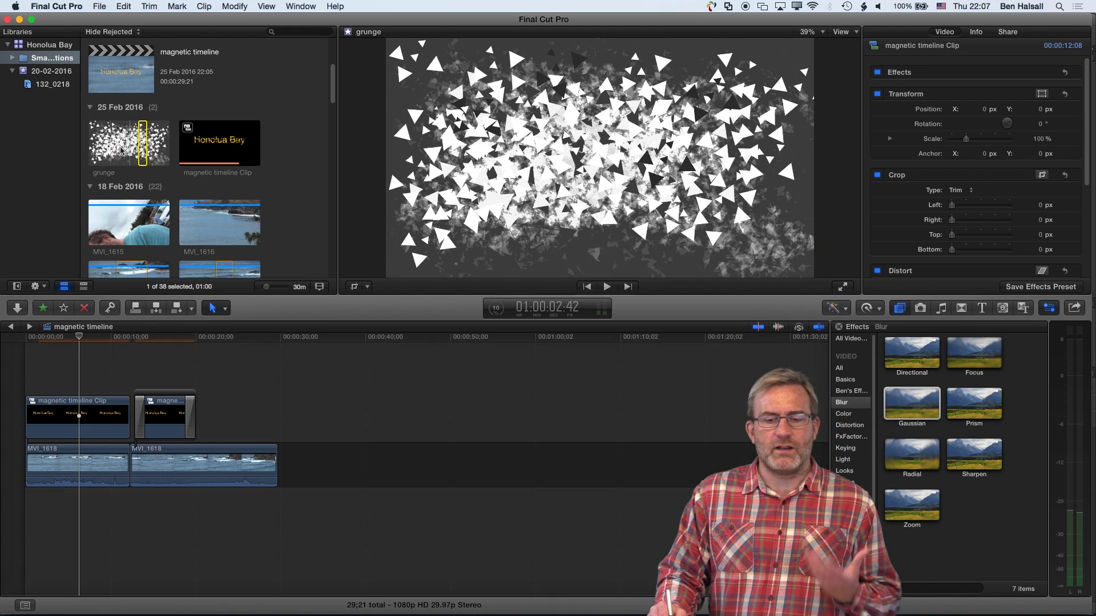
left_click(135, 150)
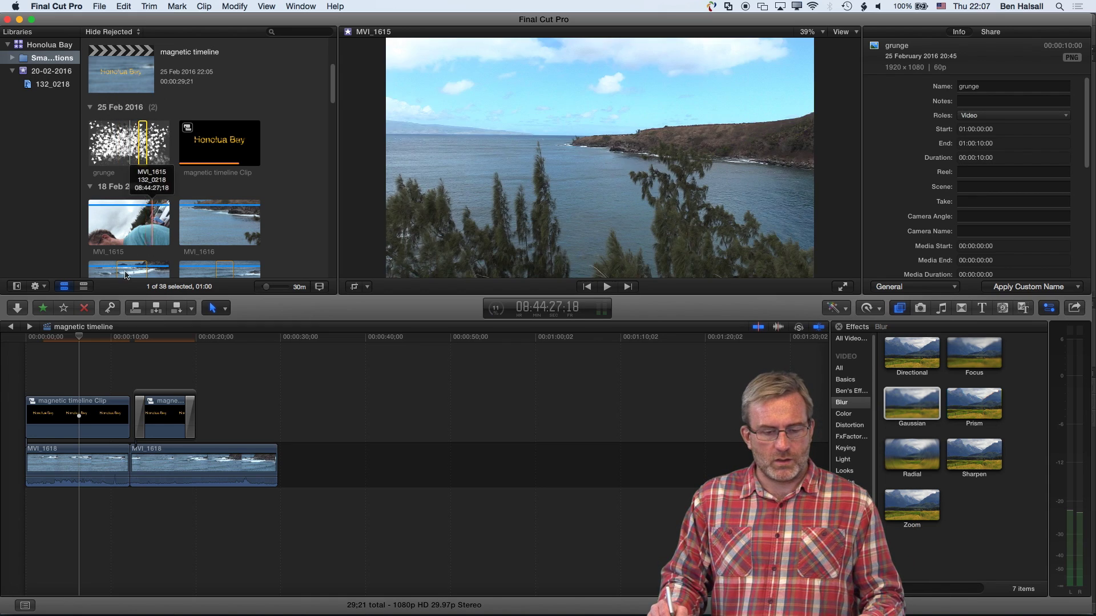
left_click(81, 339)
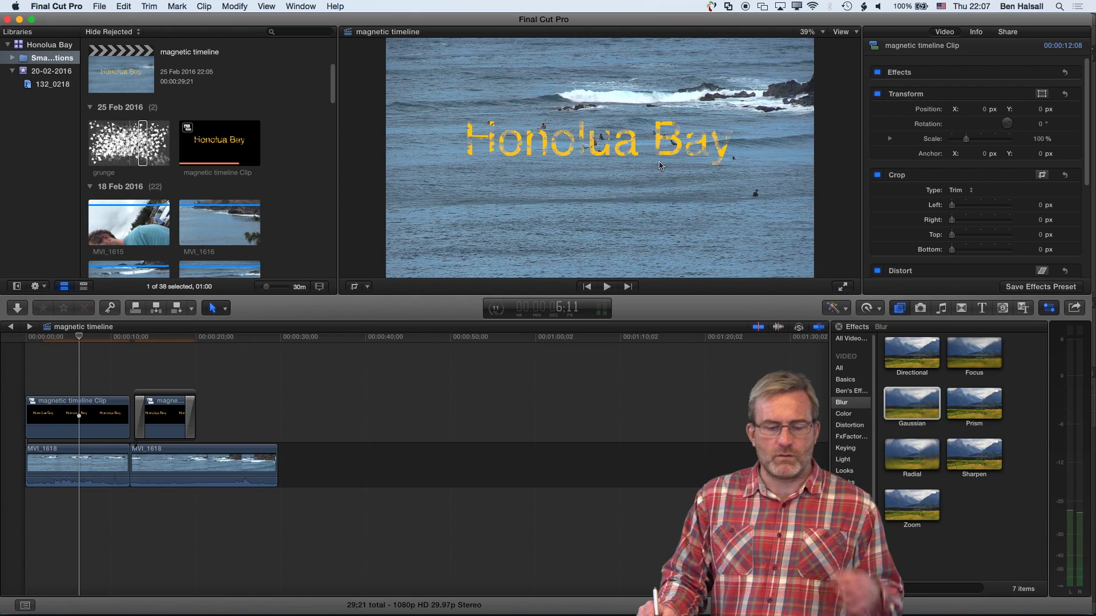
scroll(40, 400, "up", 1)
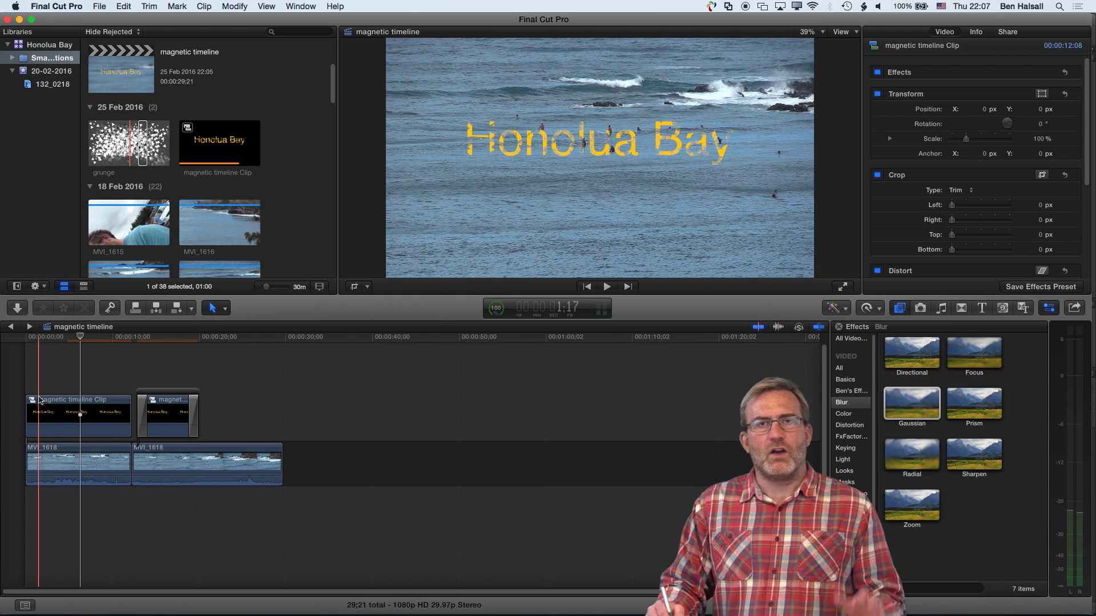
Select the first MVI_1618 timeline clip and create a project named "honolua bay type tutorial" in event 20-02-2016 with default settings.
left_click(53, 467)
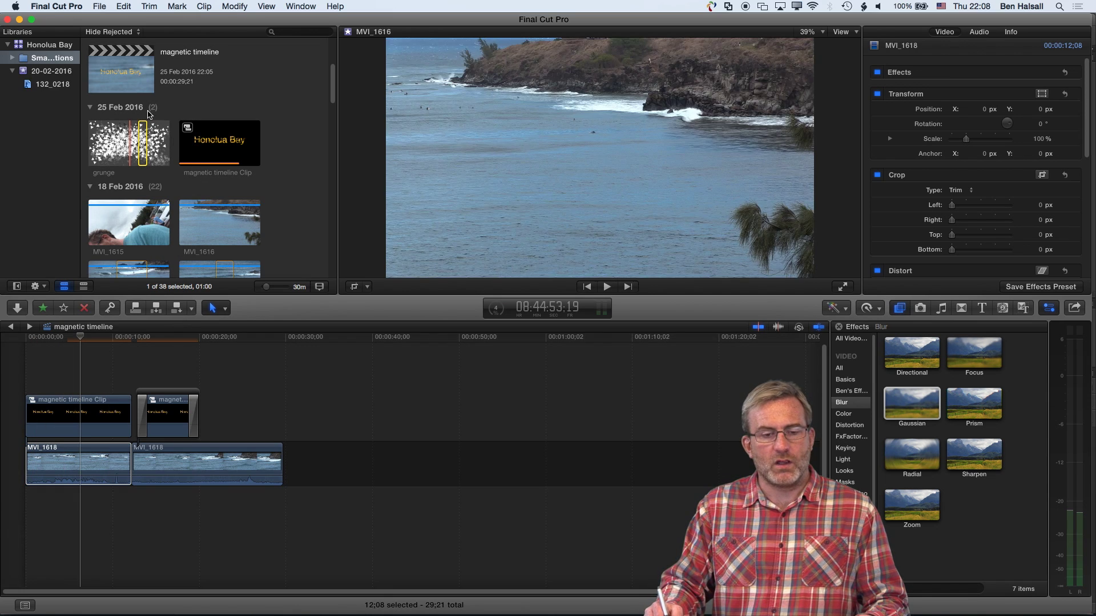
left_click(122, 125)
left_click(100, 6)
mouse_move(172, 20)
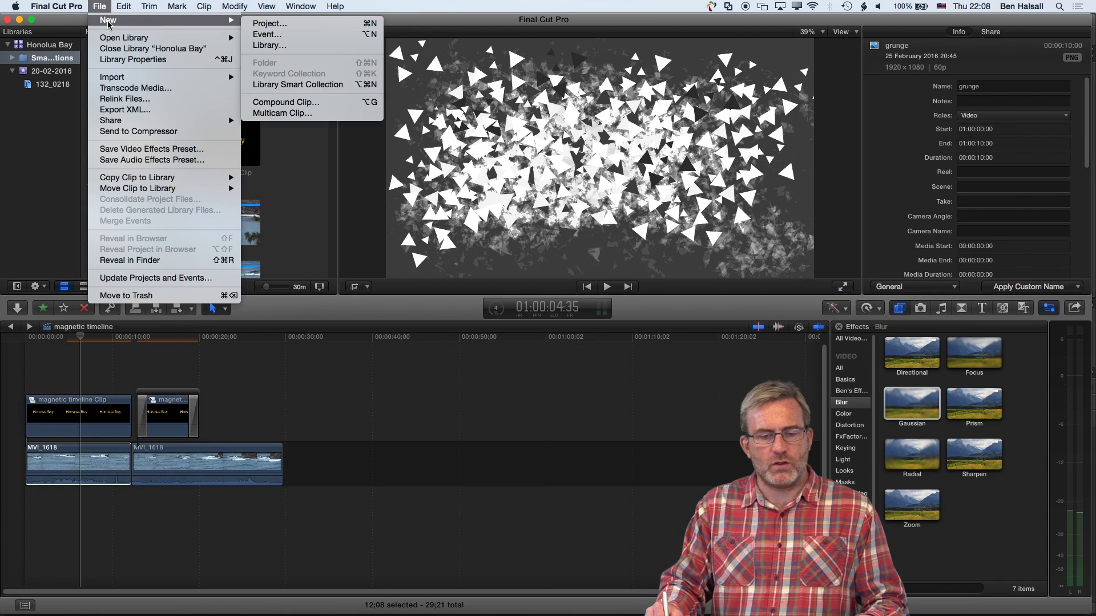
left_click(278, 23)
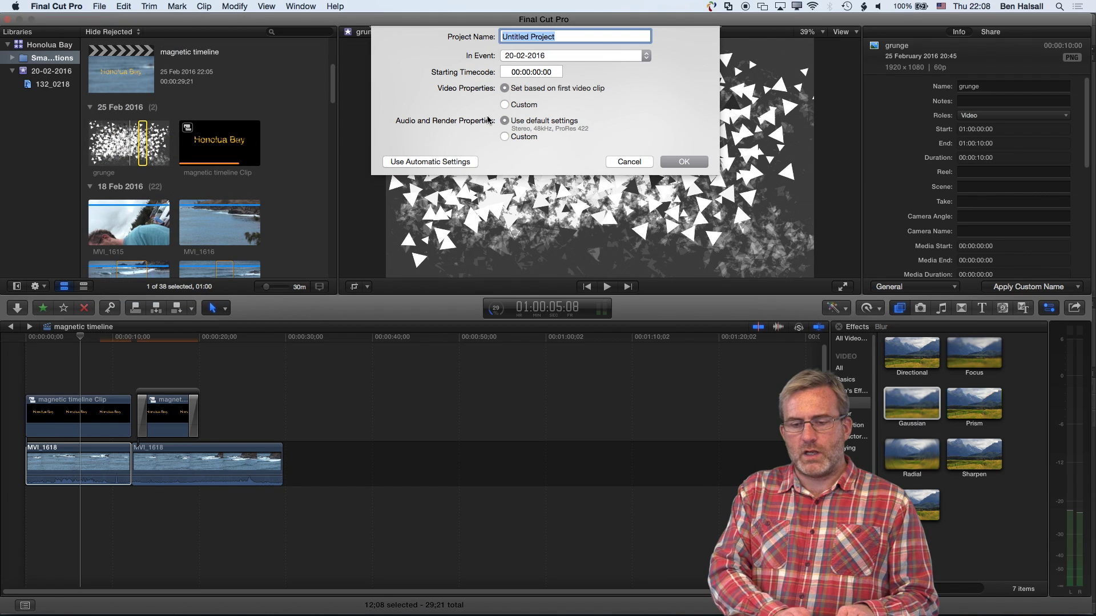
type("honolua bay type tutorial")
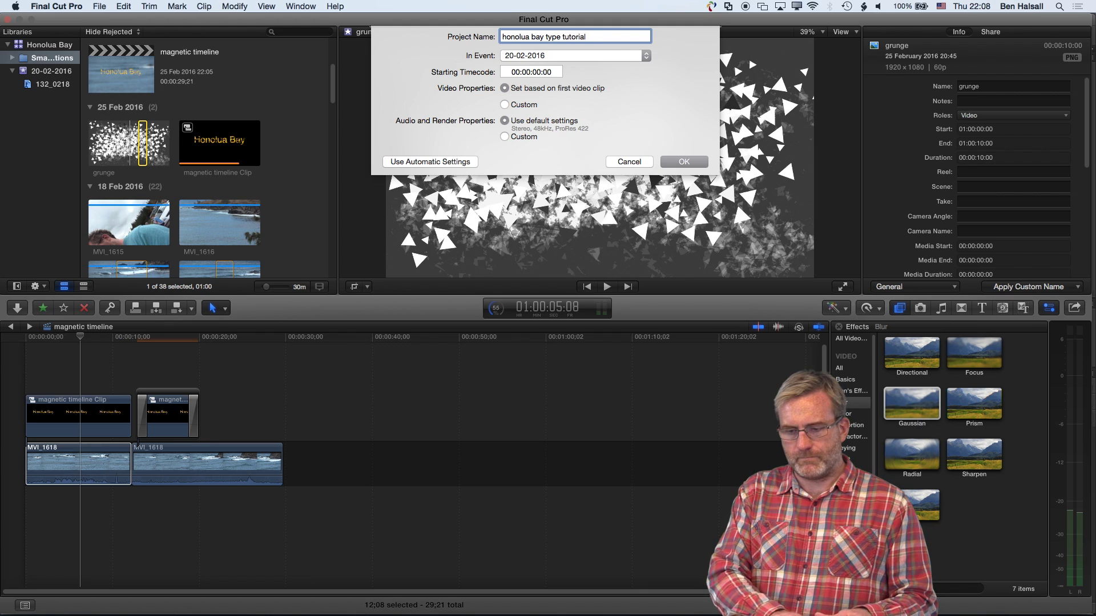
key("Return")
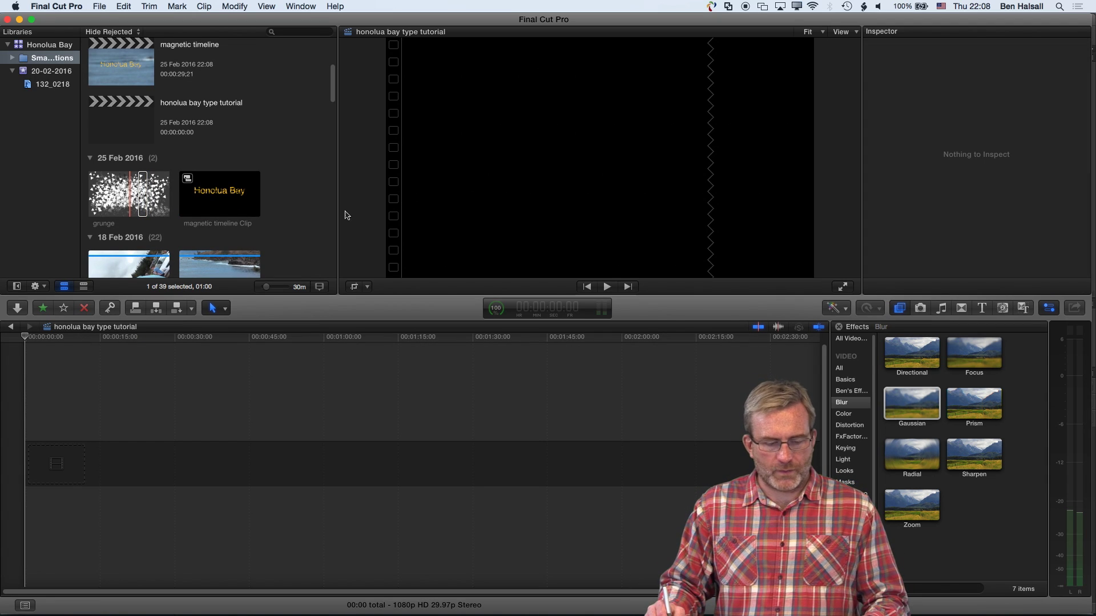
Place the MVI_1618 footage in the new timeline, then extend its end and trim its start for a duration of about 42:05.
left_click(156, 308)
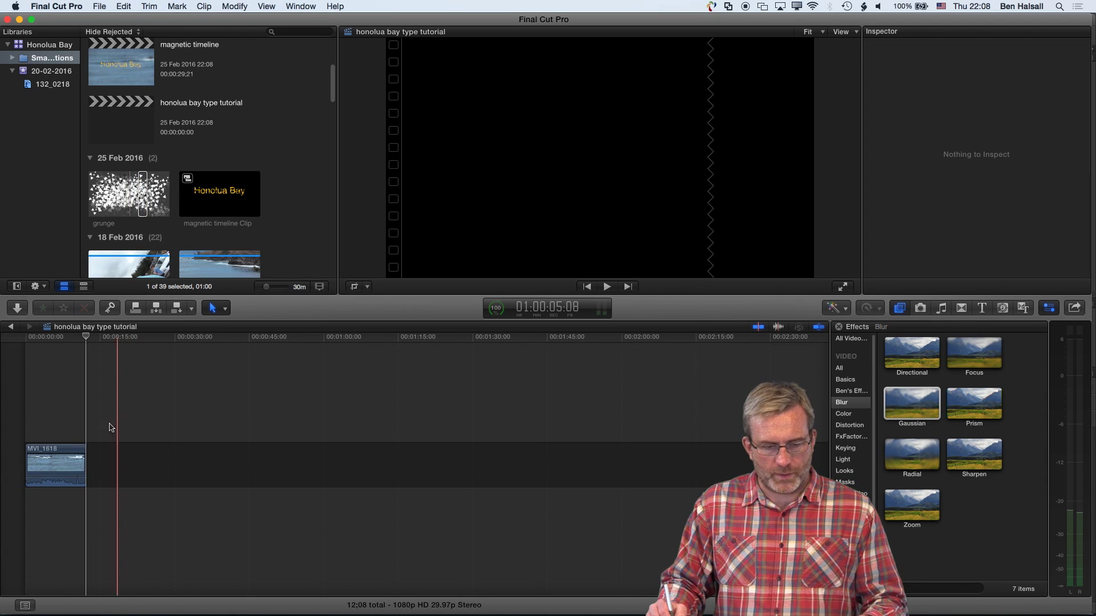
left_click_drag(81, 460, 276, 464)
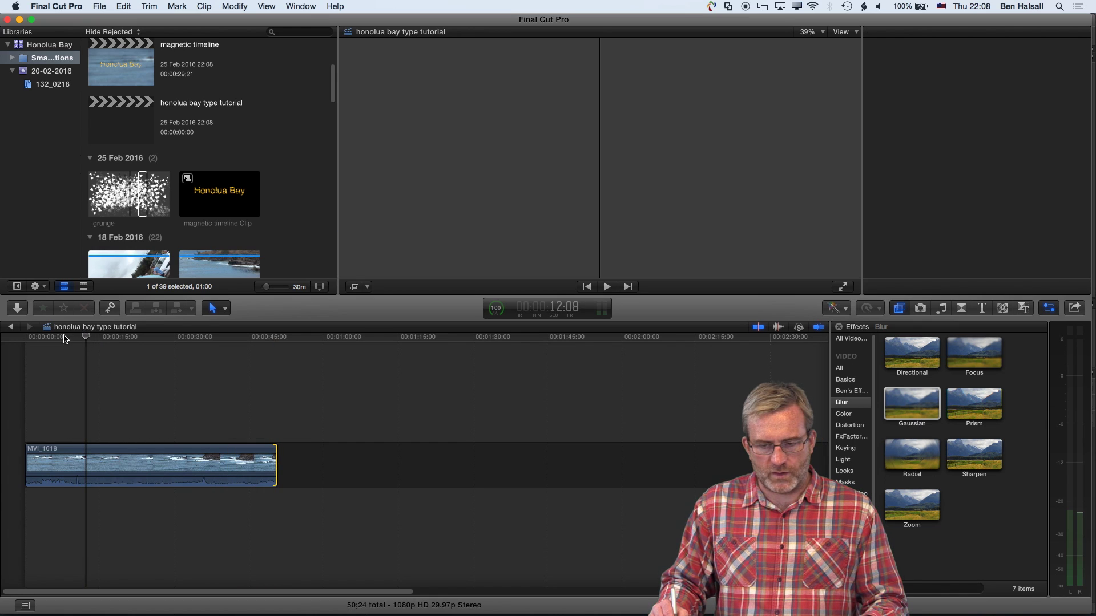
left_click_drag(65, 339, 144, 358)
key("space")
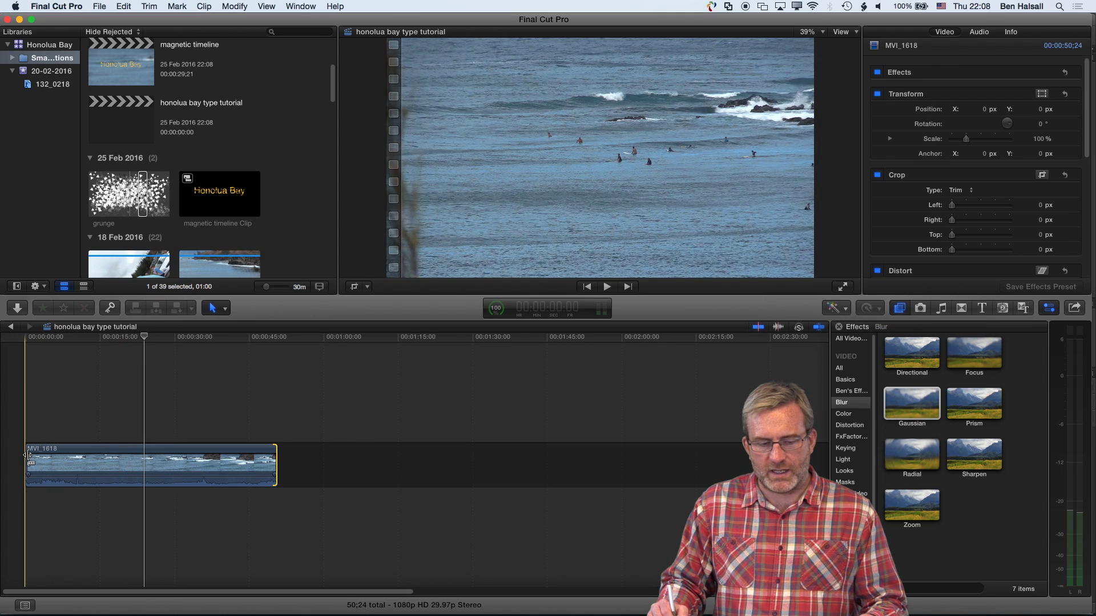
left_click_drag(28, 455, 76, 450)
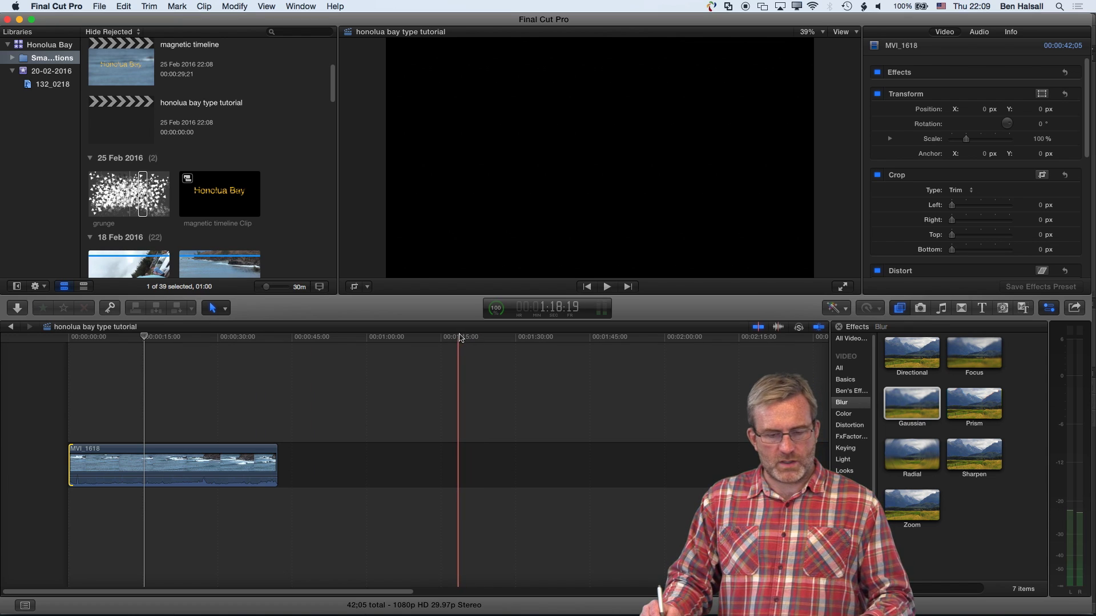
Turn off skimming, return the playhead to the start and add a Basic Title above the beginning of MVI_1618.
key("s")
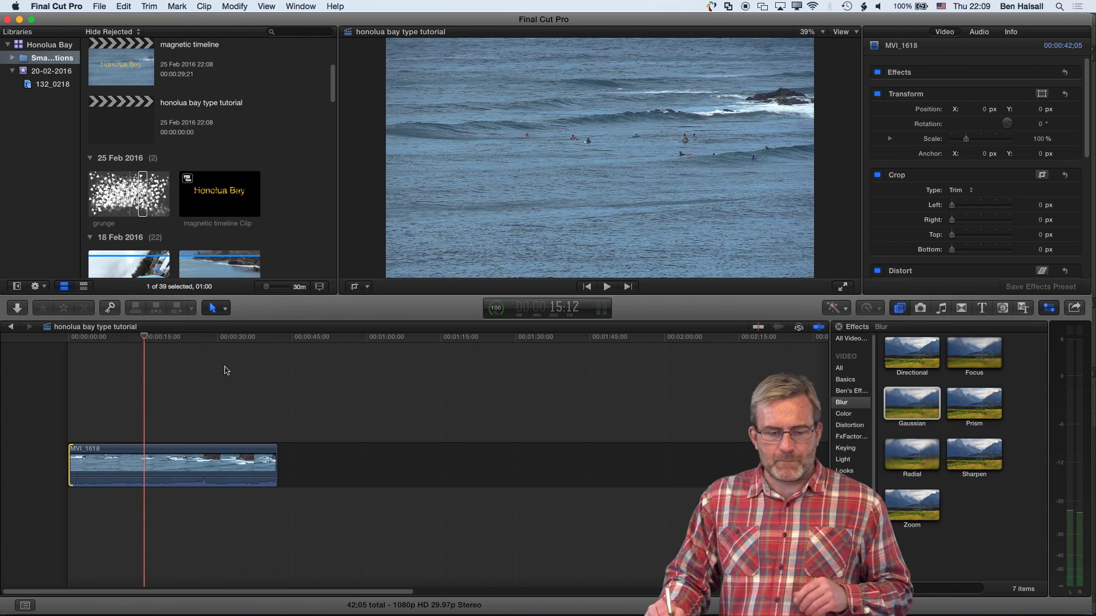
left_click_drag(145, 341, 66, 340)
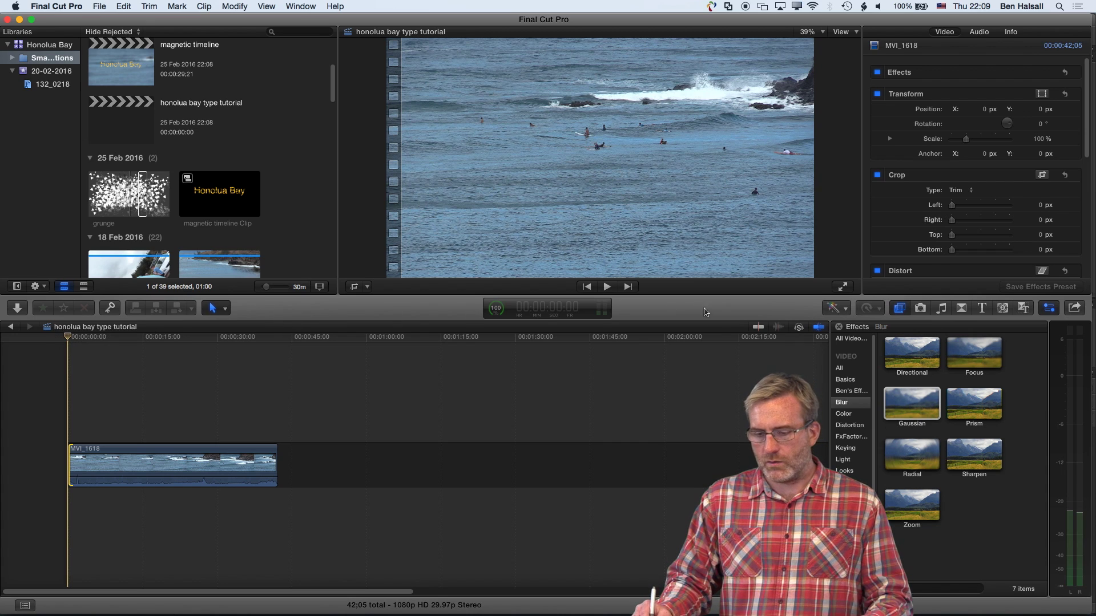
left_click(982, 310)
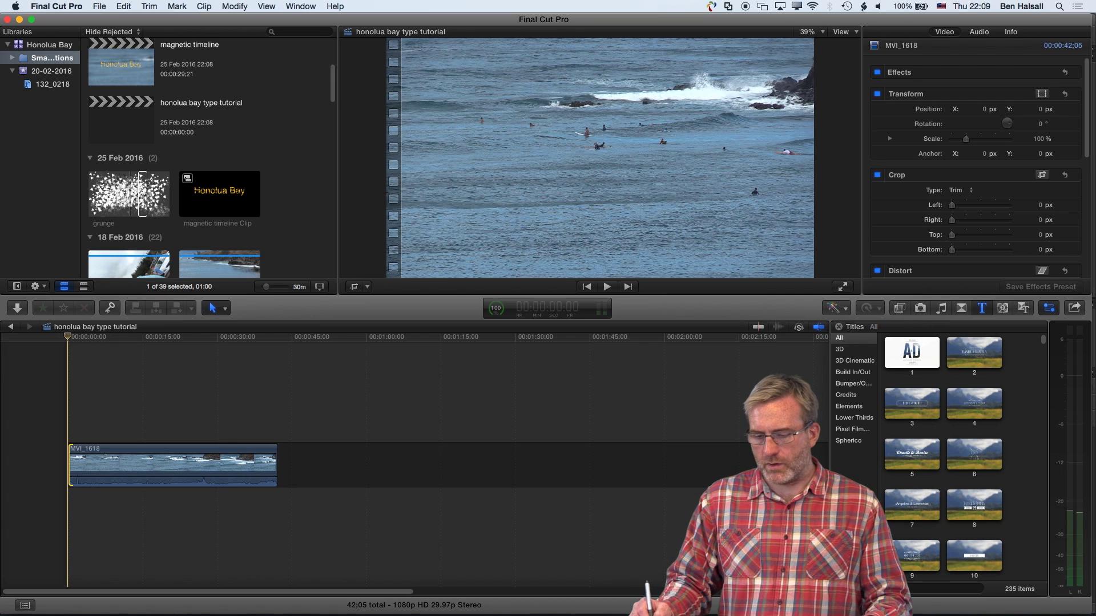
left_click(959, 588)
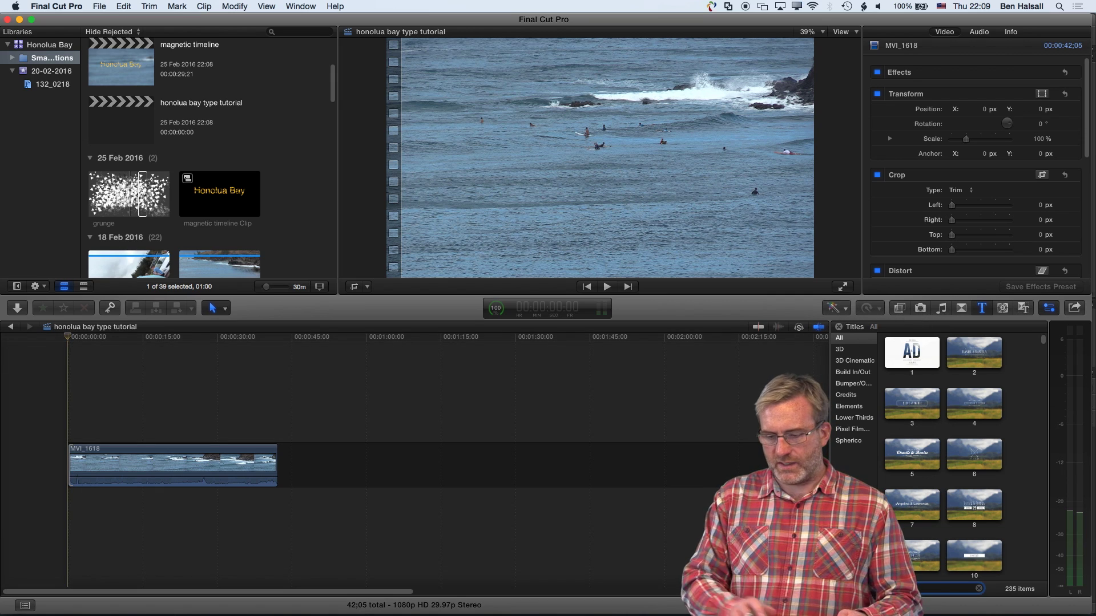
type("basic")
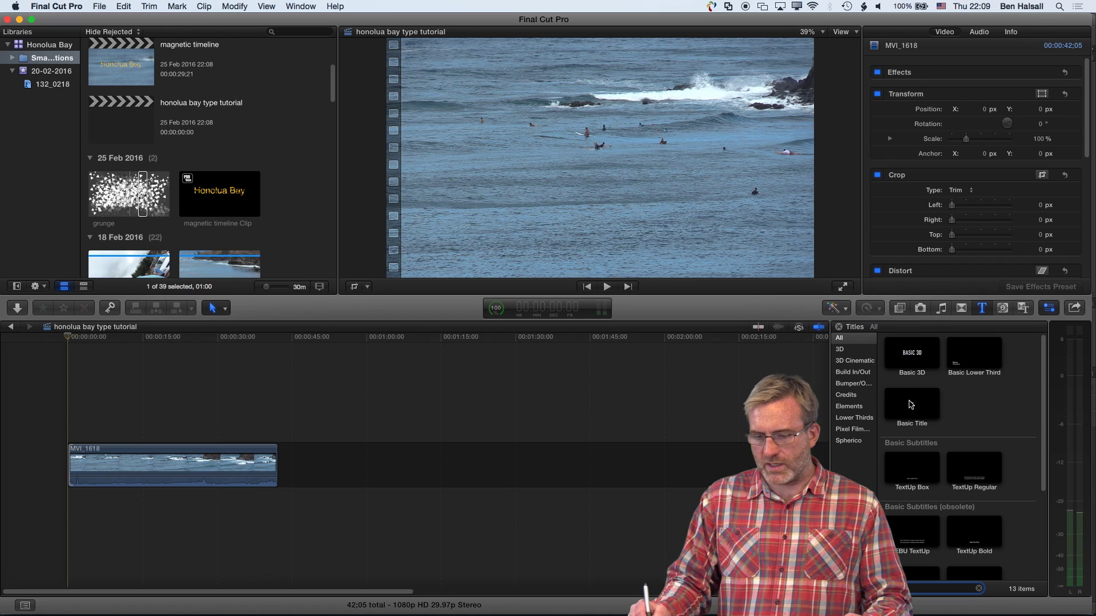
left_click(911, 405)
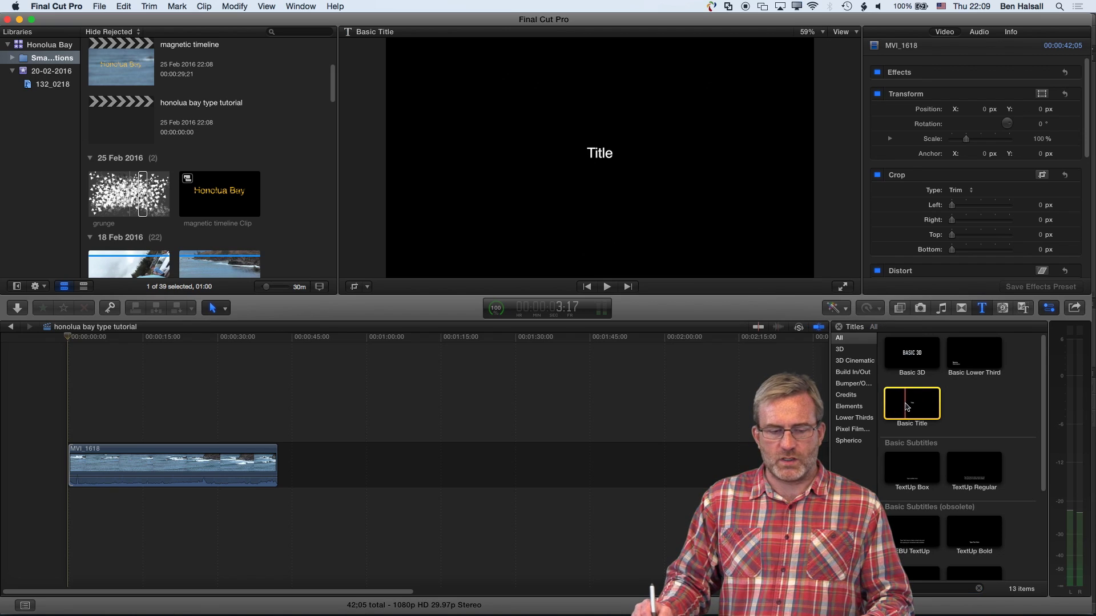
left_click_drag(907, 405, 71, 429)
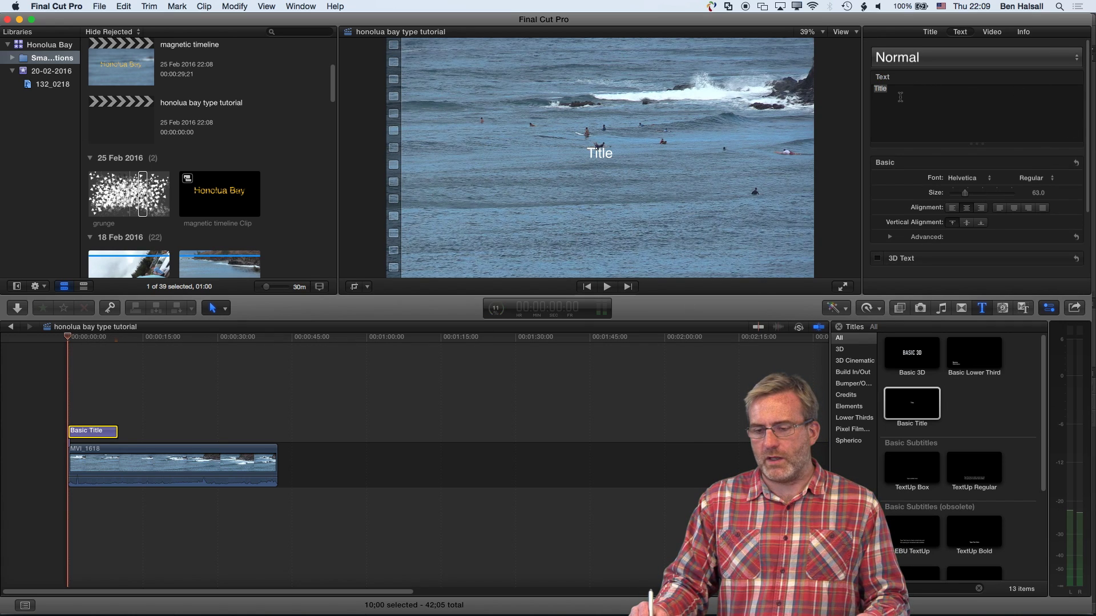
Replace the placeholder text of the Basic Title with "Honolua Bay".
left_click_drag(894, 93, 871, 88)
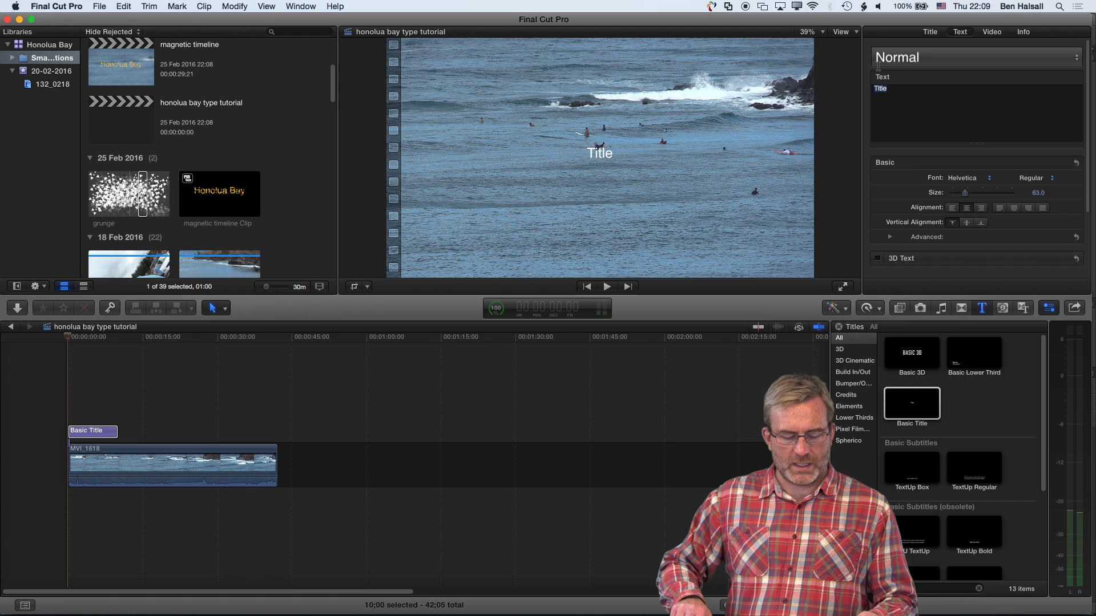
type("Hono")
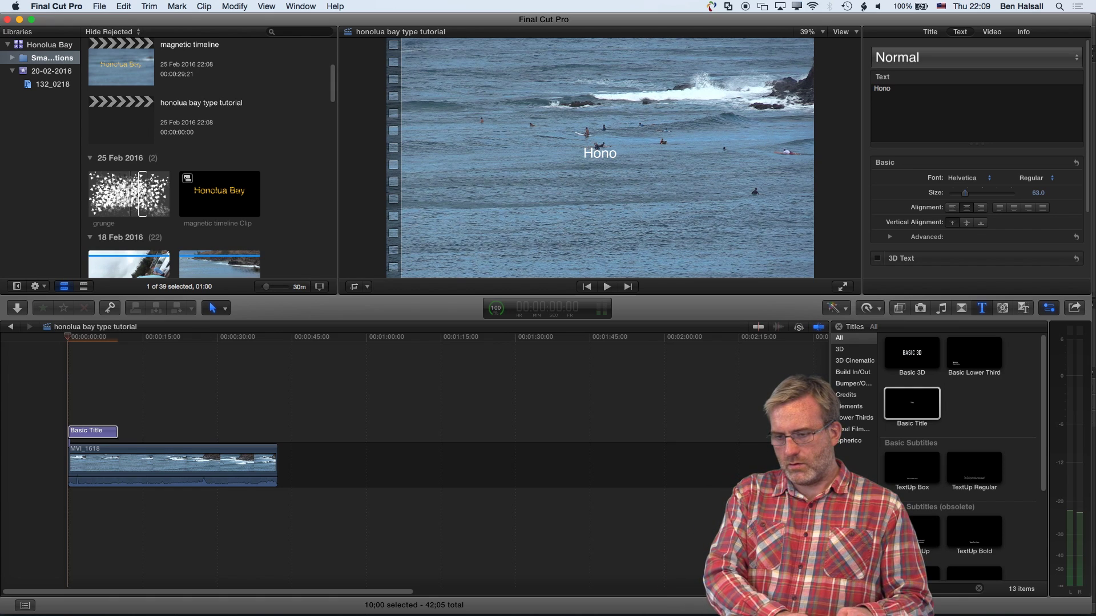
type("lua Bay")
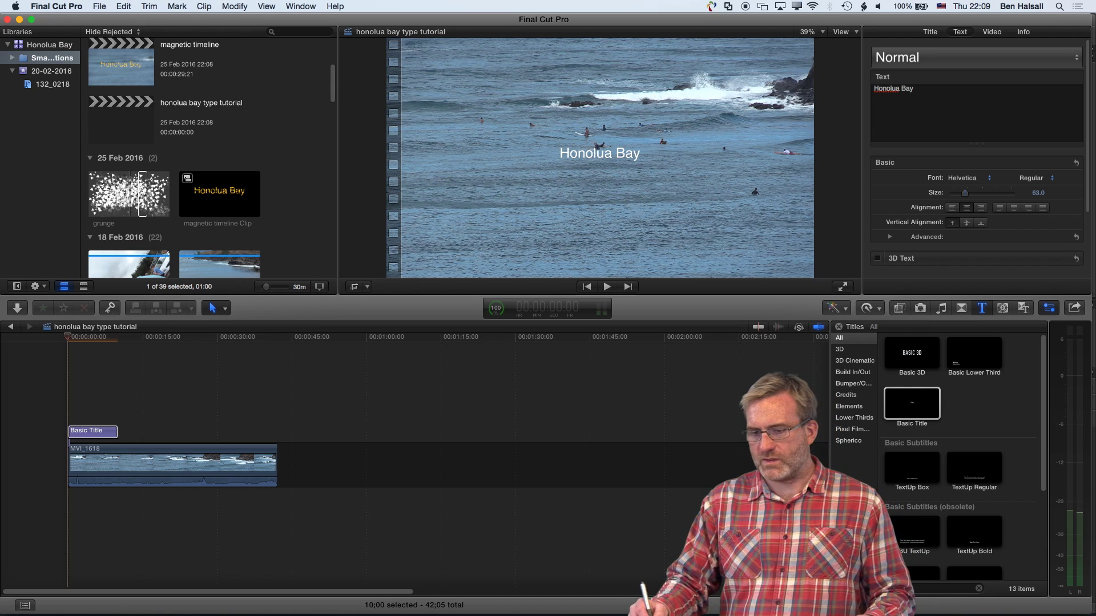
Enlarge the whole Honolua Bay title text to size 192 and set its Helvetica style to Bold.
key("super+a")
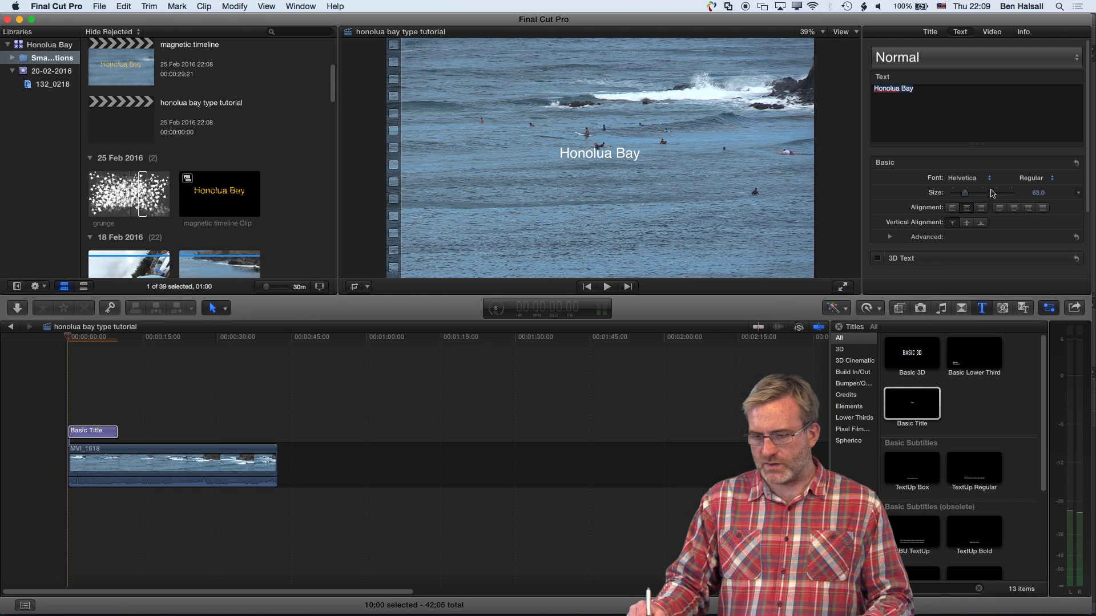
left_click_drag(969, 197, 992, 198)
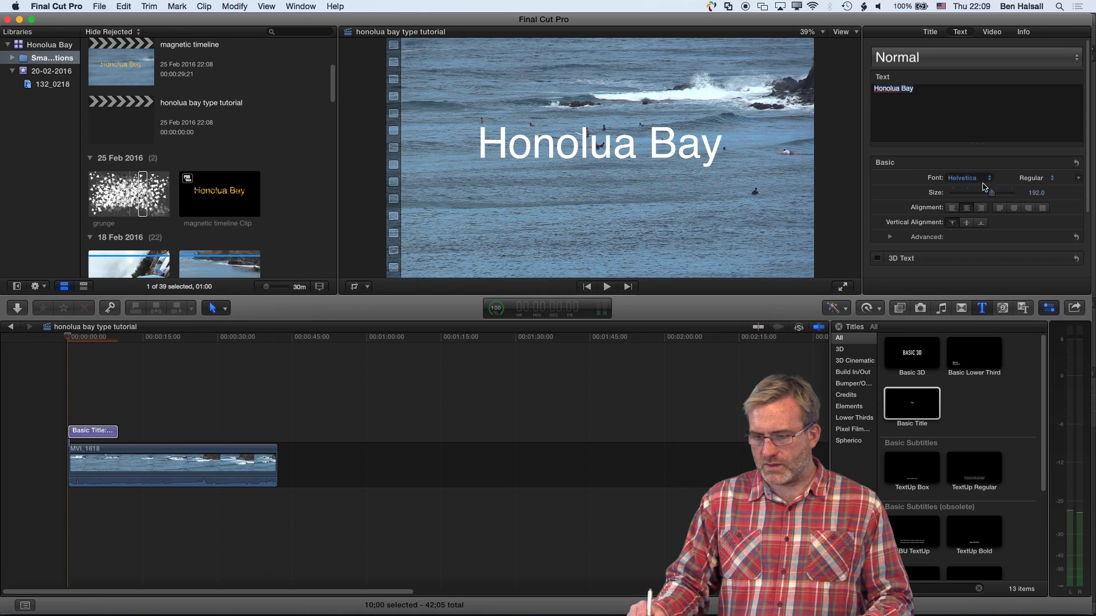
left_click(1034, 179)
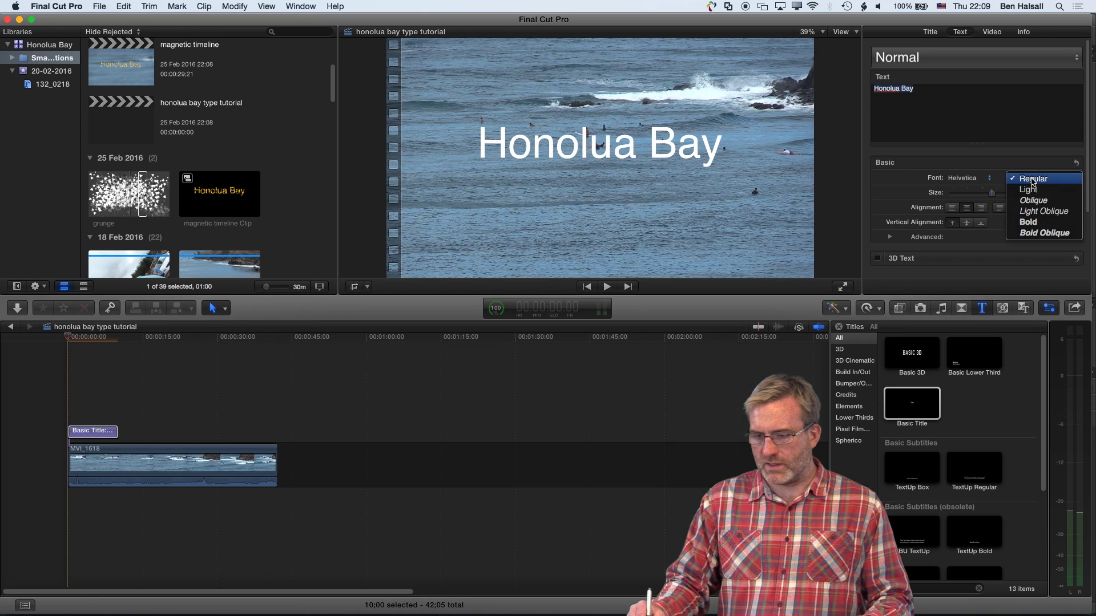
left_click(1029, 222)
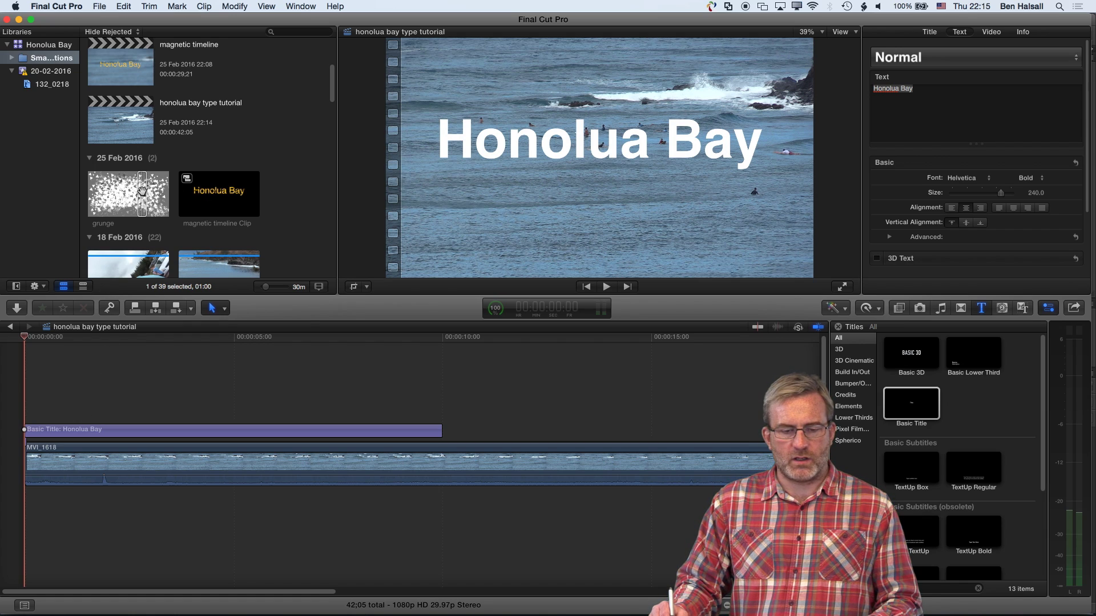
Stack the grunge texture clip above the Honolua Bay title at the timeline's start and select it.
left_click_drag(141, 191, 438, 406)
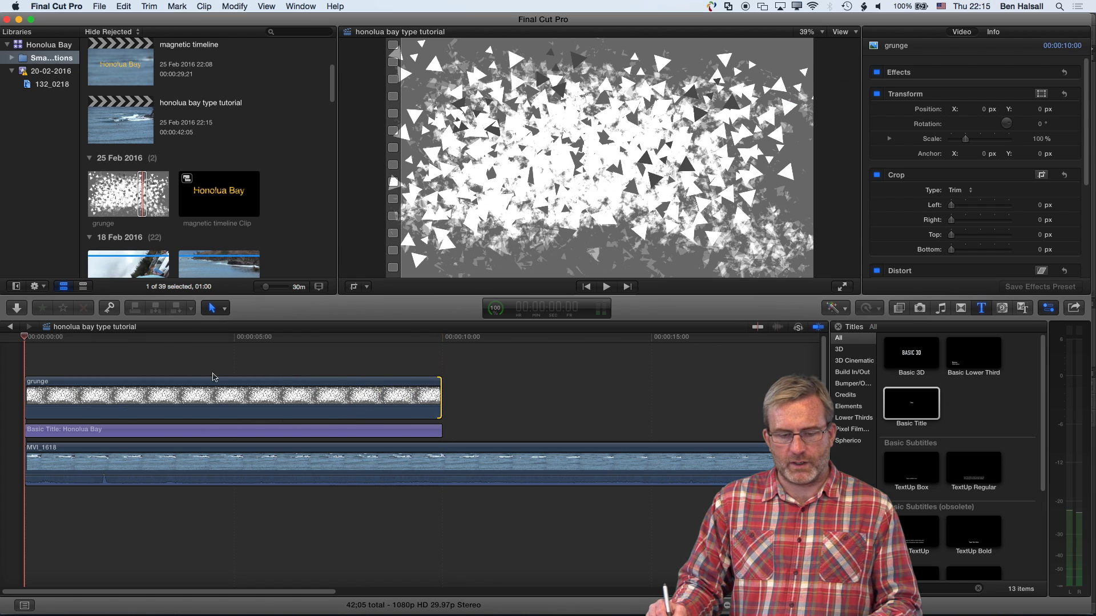
left_click(204, 399)
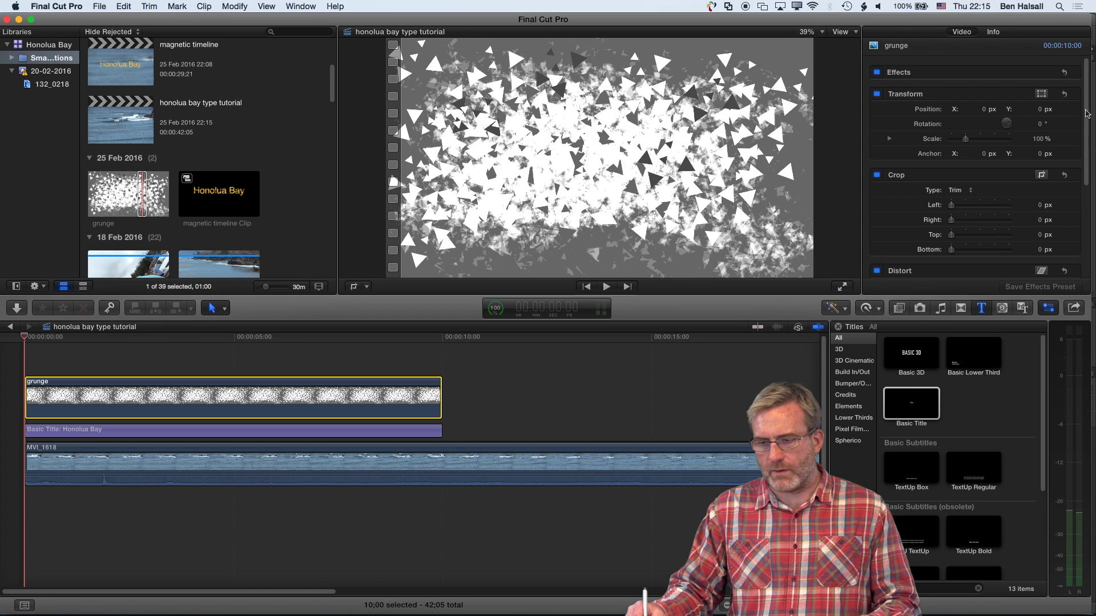
scroll(1087, 113, "down", 2)
scroll(1078, 96, "up", 2)
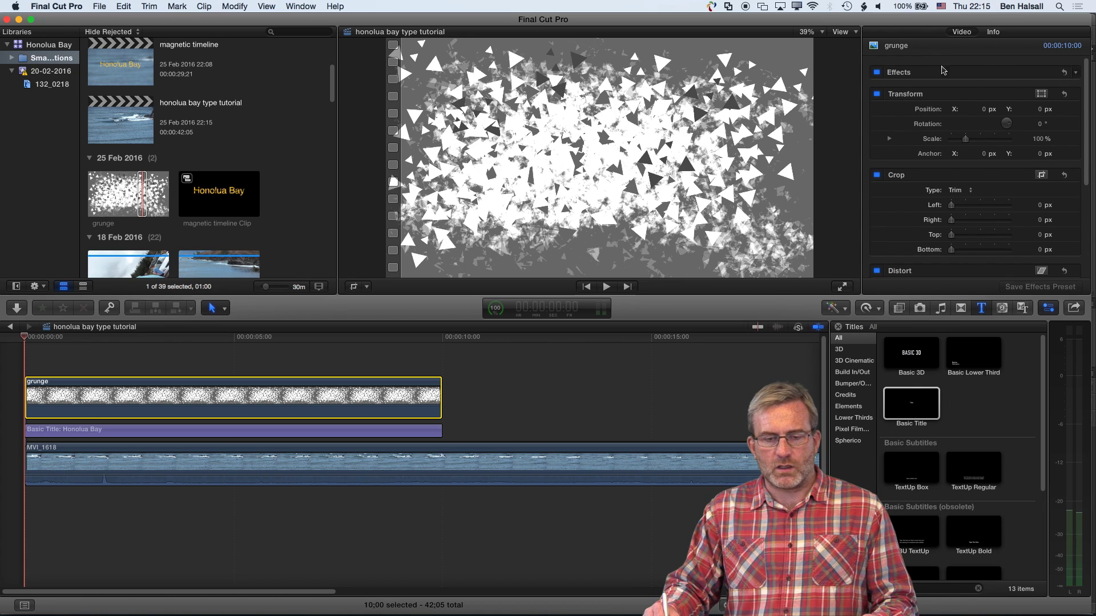
left_click(296, 6)
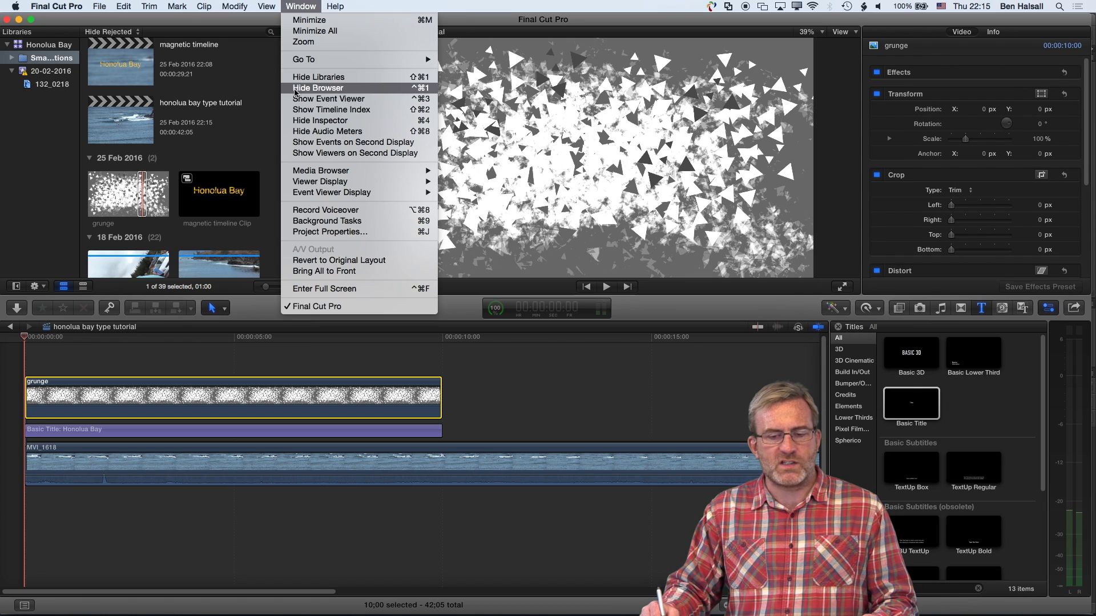
left_click(352, 121)
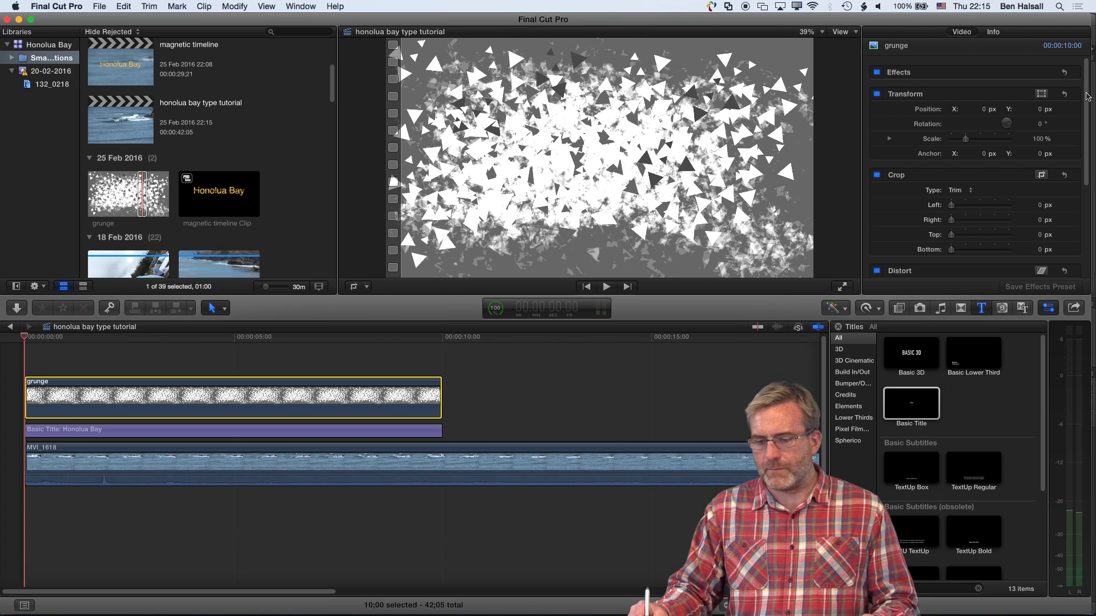
Try the Subtract and Darken blend modes on the grunge clip.
scroll(1073, 217, "down", 5)
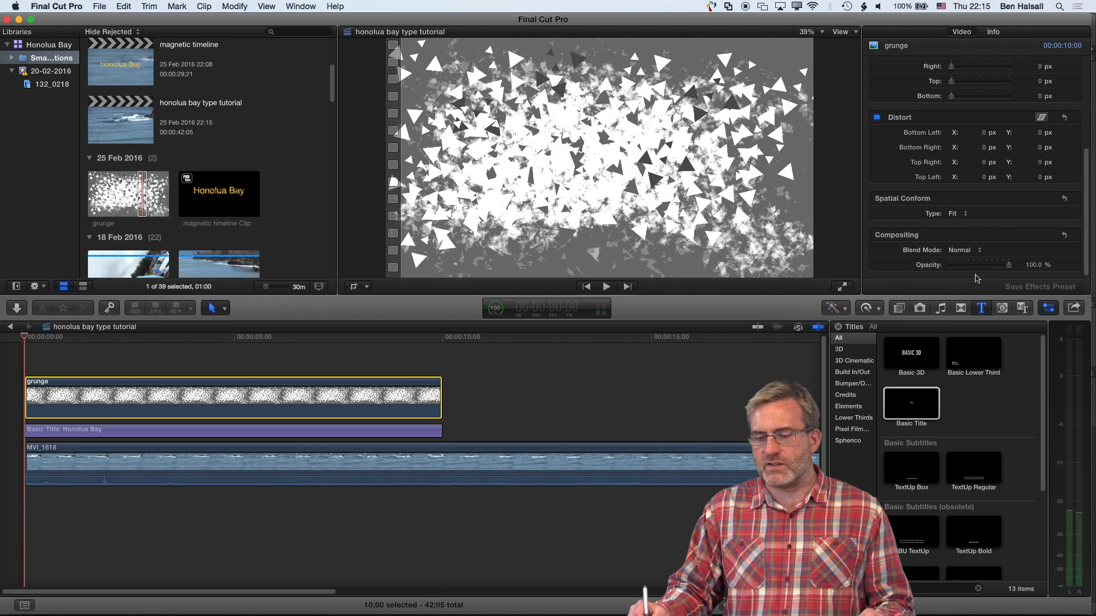
mouse_move(1010, 269)
left_mouse_down()
mouse_move(972, 269)
mouse_move(1027, 273)
left_mouse_up()
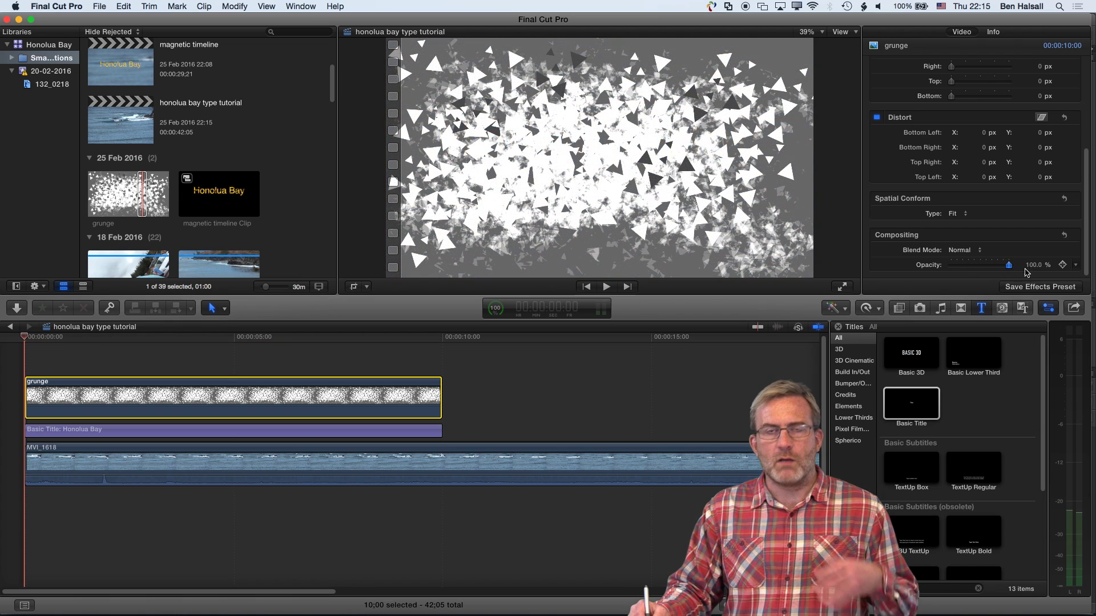
left_click(980, 254)
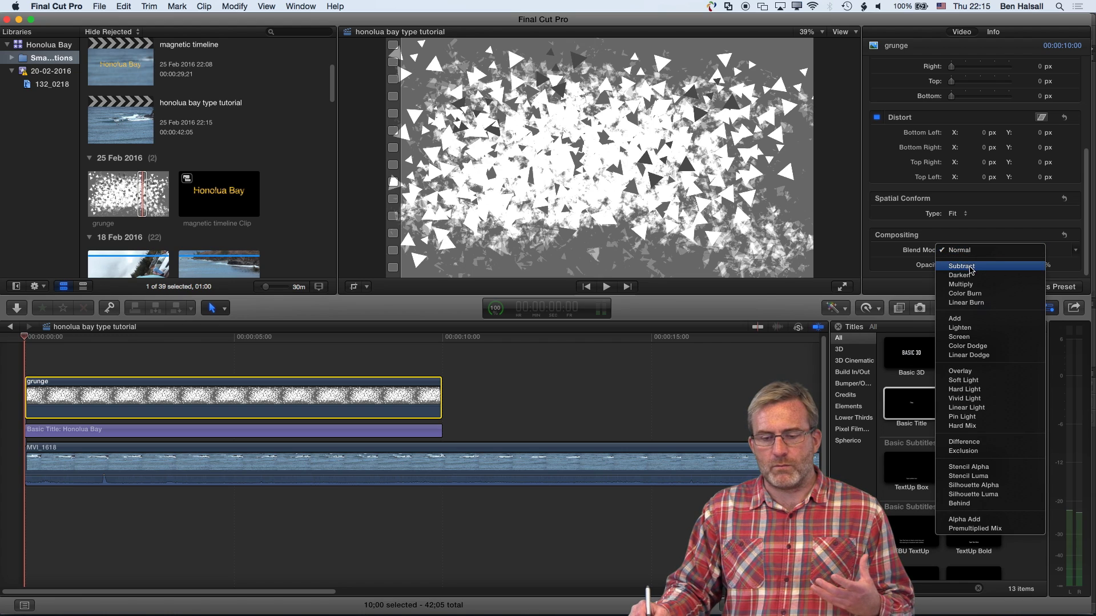
left_click(975, 269)
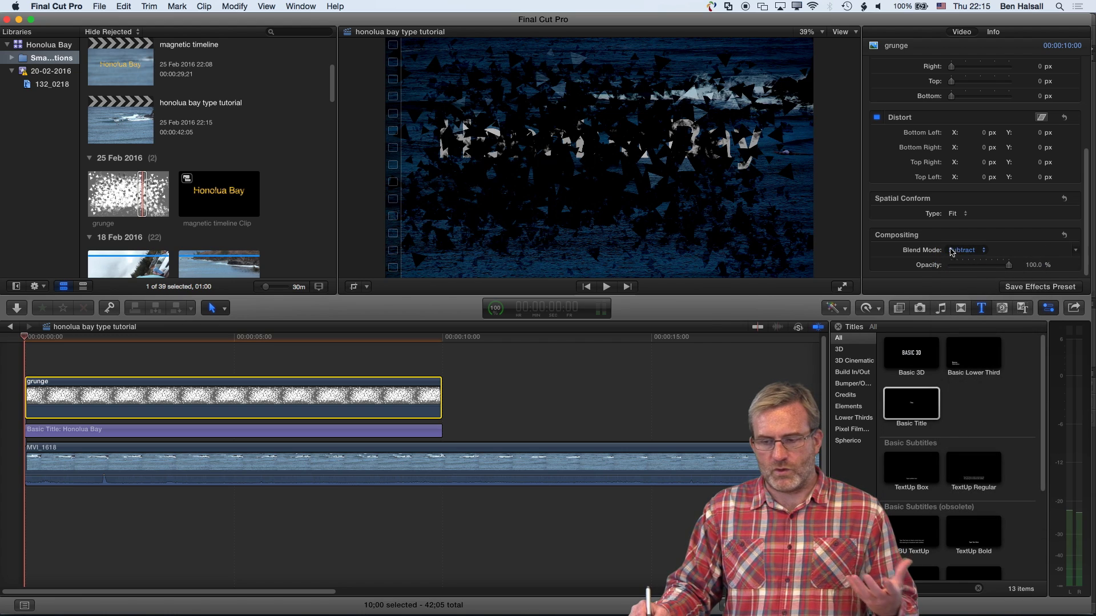
left_click(969, 252)
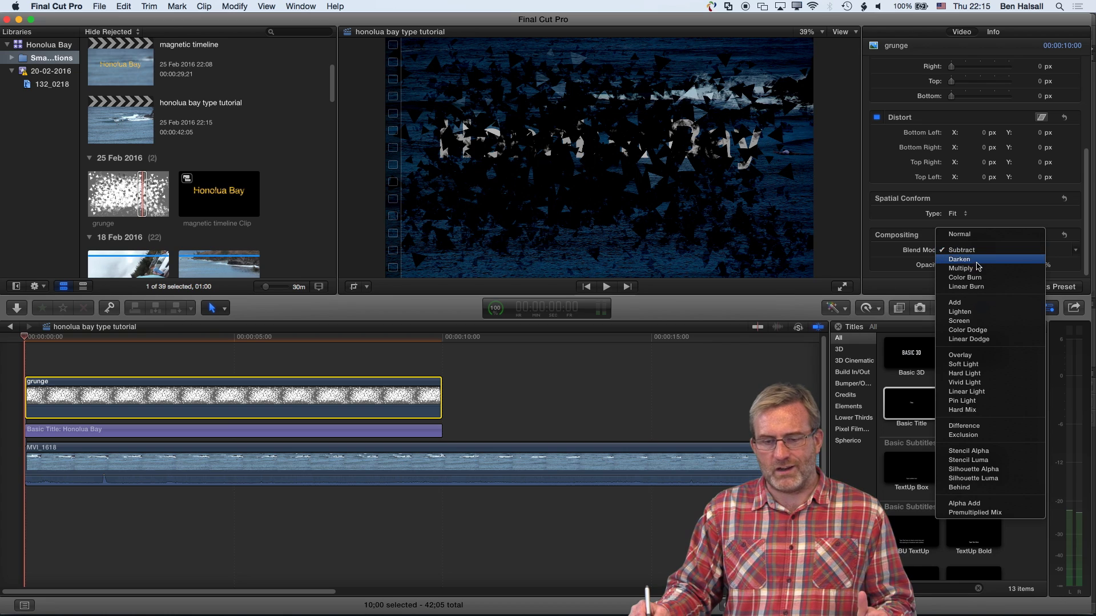
left_click(977, 260)
Set the grunge clip's blend mode to Stencil Luma.
left_click(972, 252)
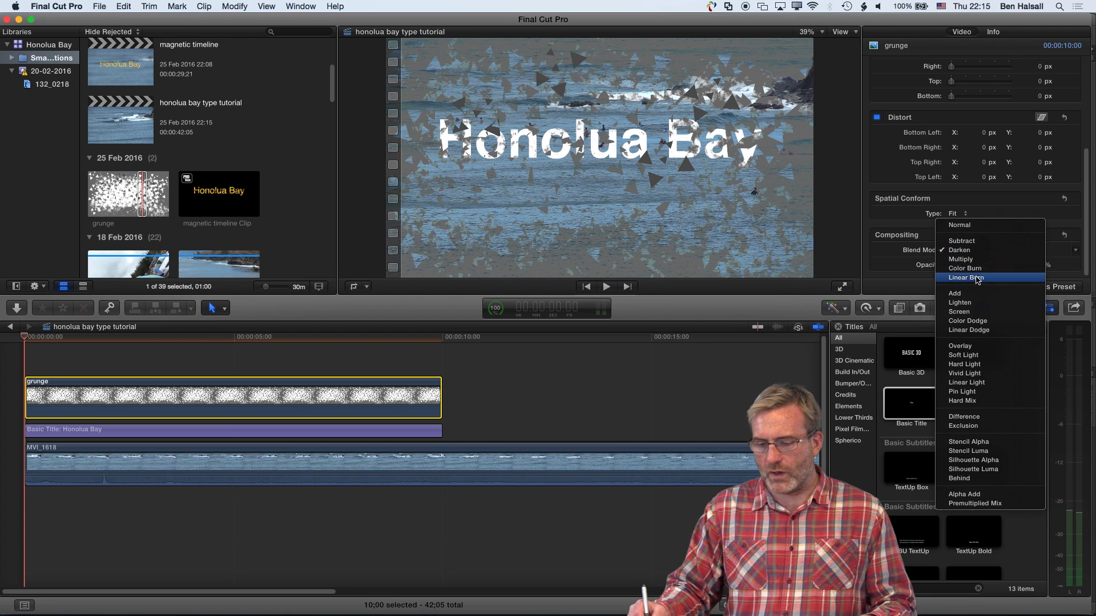
left_click(972, 451)
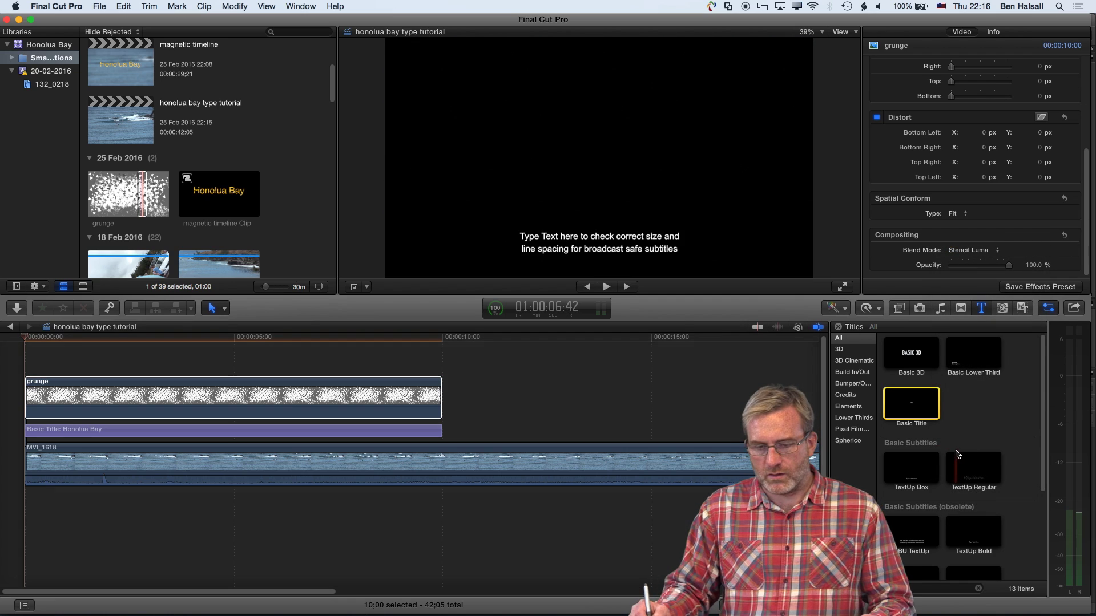
left_click(912, 402)
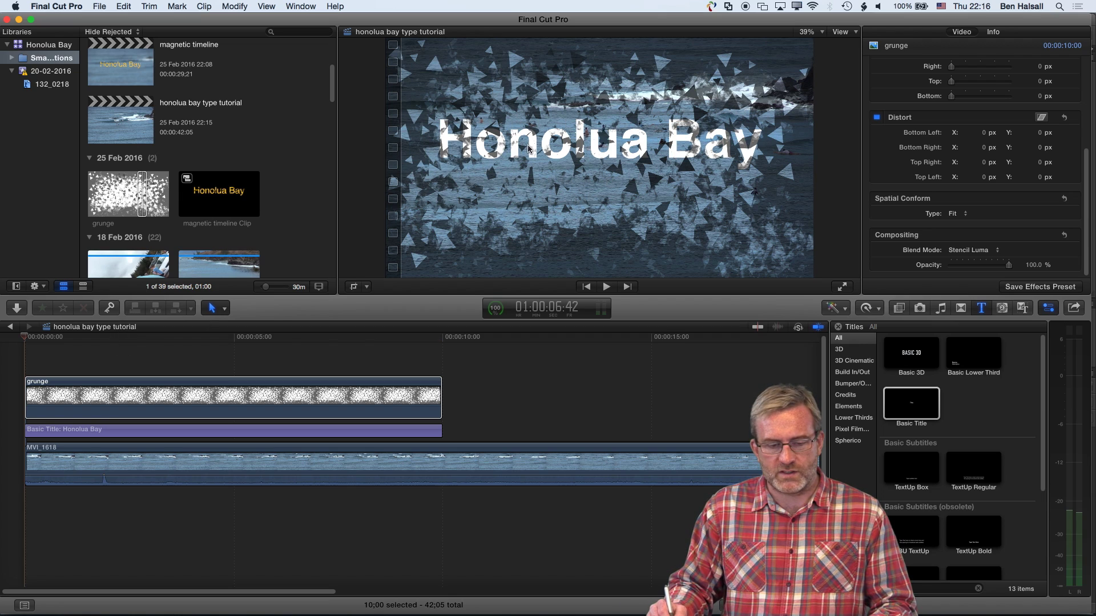
Combine the grunge clip and the Honolua Bay title into a compound clip named "honolua type grunge" in the 20-02-2016 event.
left_click(111, 406)
left_click(100, 432, "super")
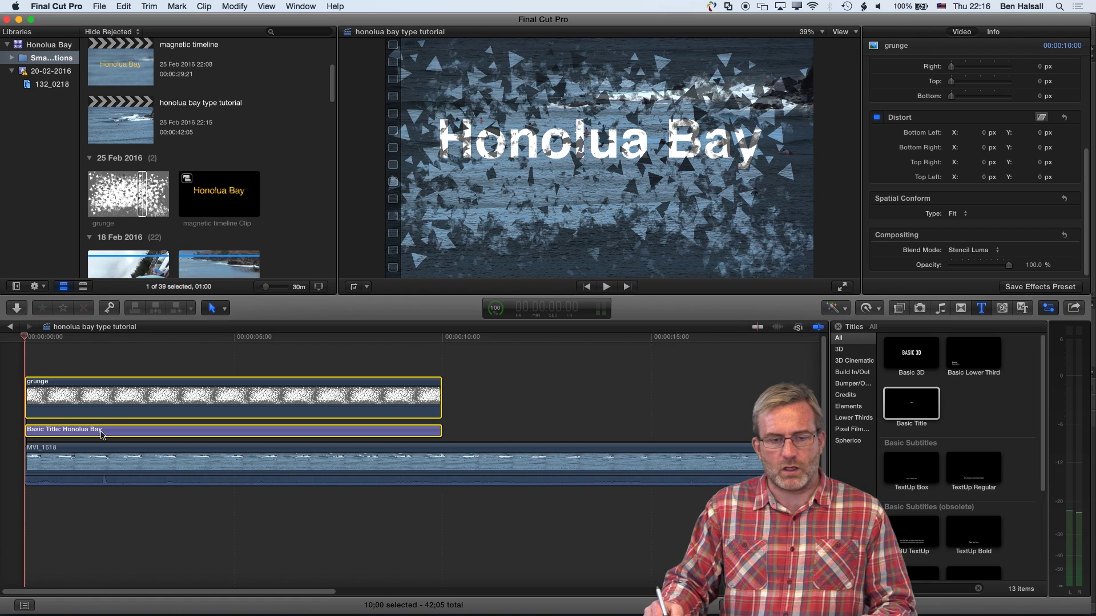
left_click(101, 7)
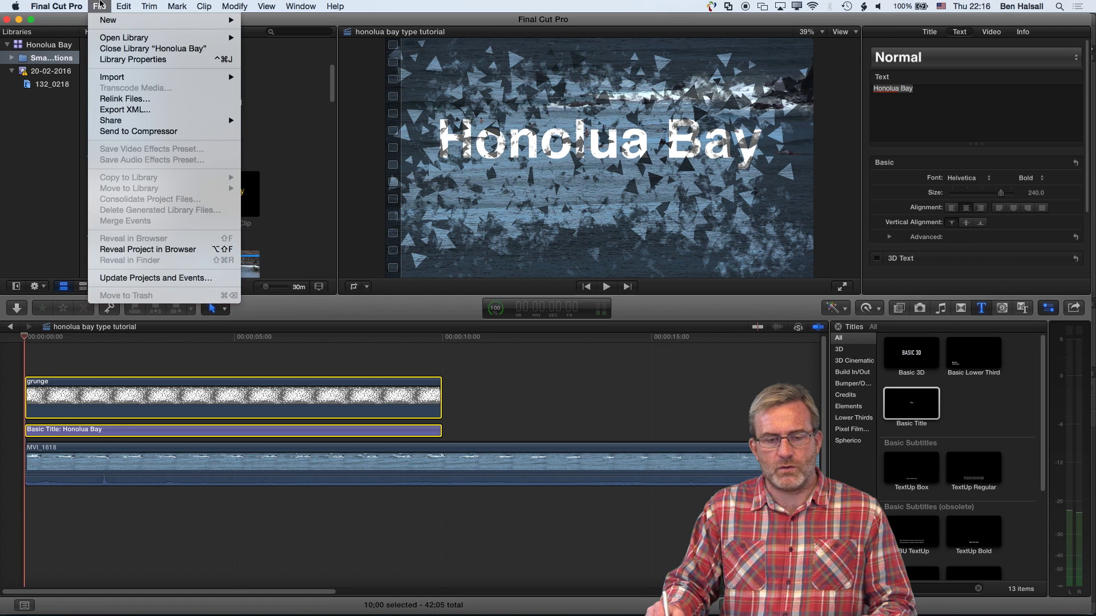
mouse_move(107, 23)
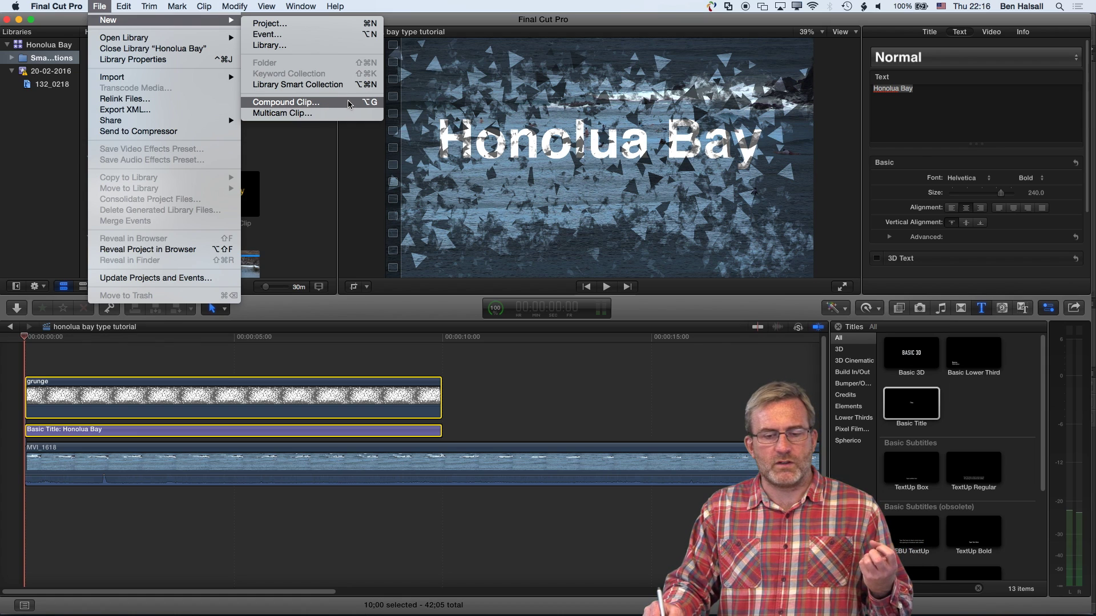
left_click(286, 102)
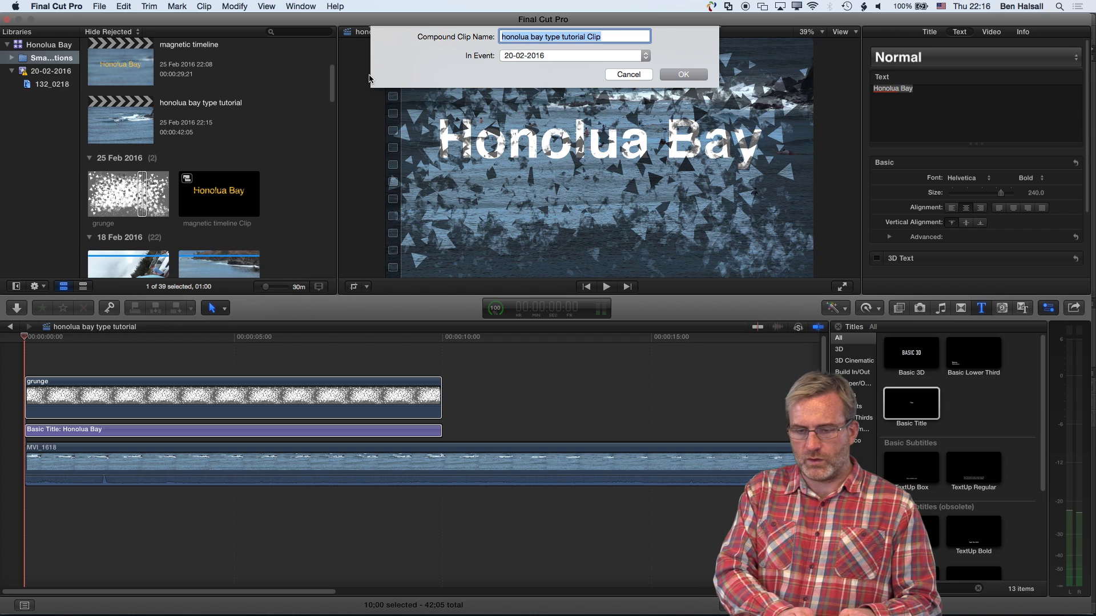
type("hon")
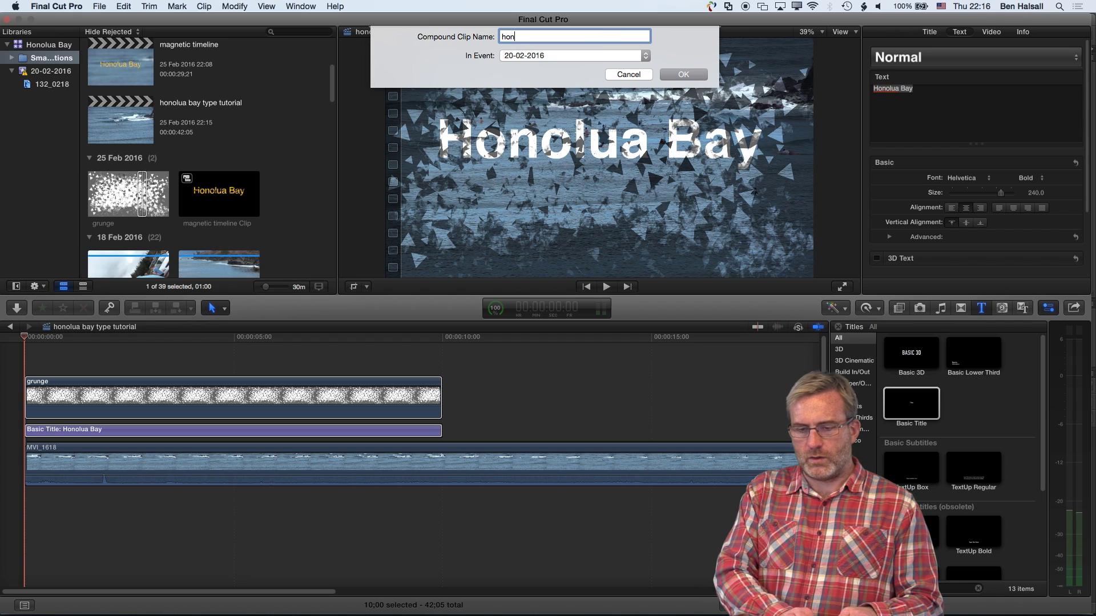
type("olua typ")
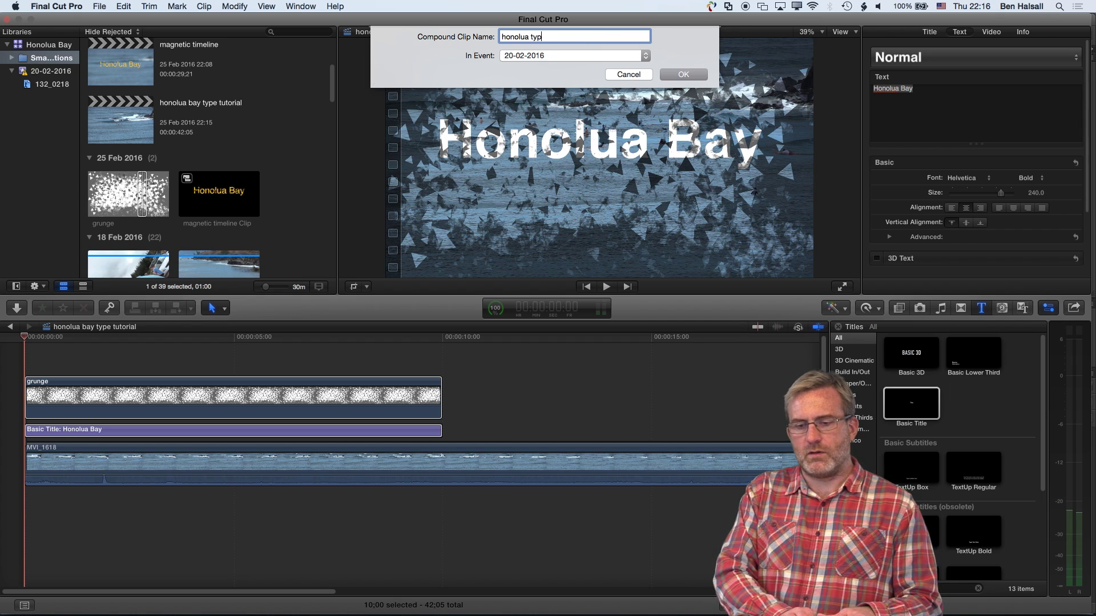
type("e grunge")
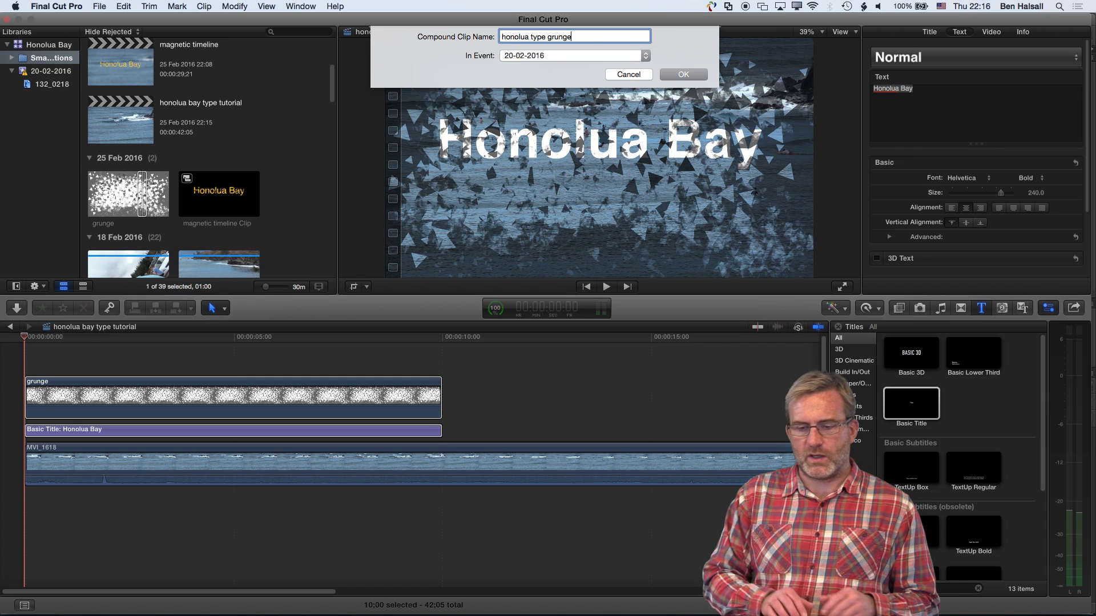
key("Return")
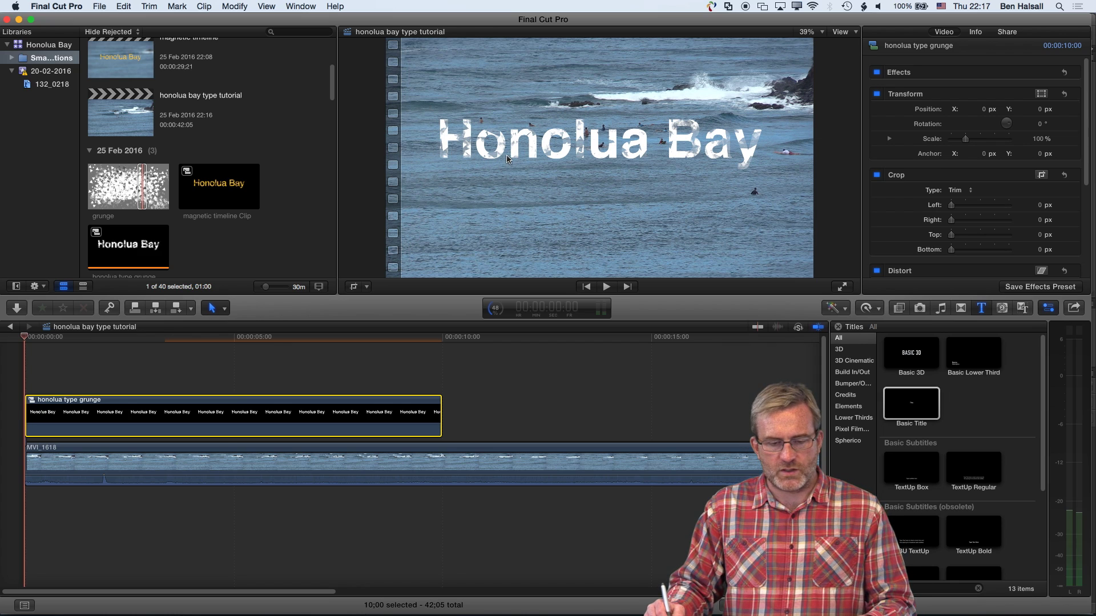
Look inside the honolua type grunge compound clip, return to the project and play its opening seconds.
double_click(177, 415)
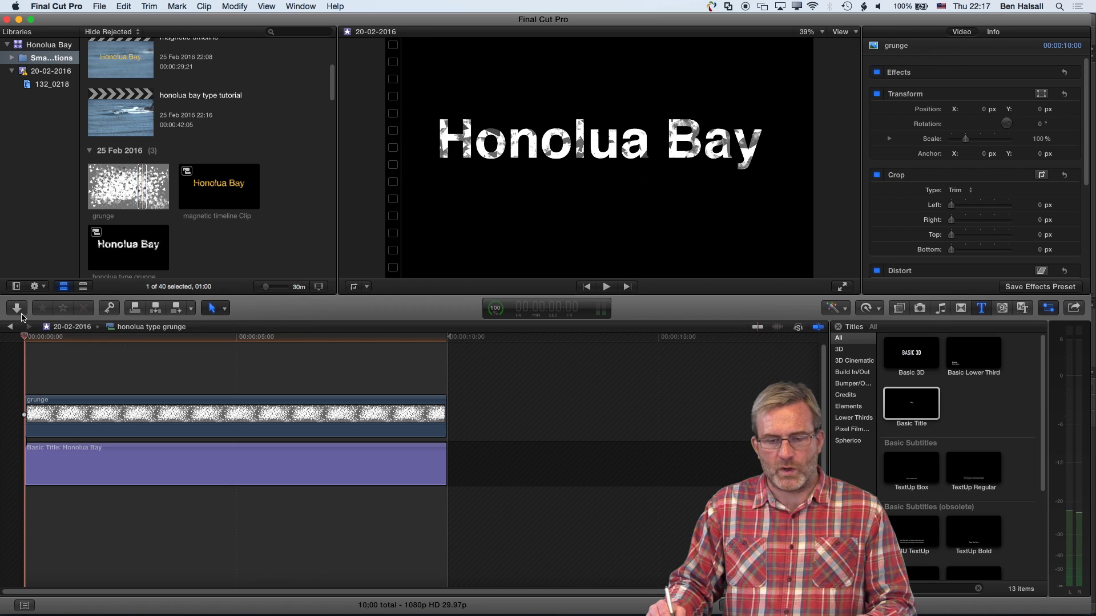
left_click(11, 327)
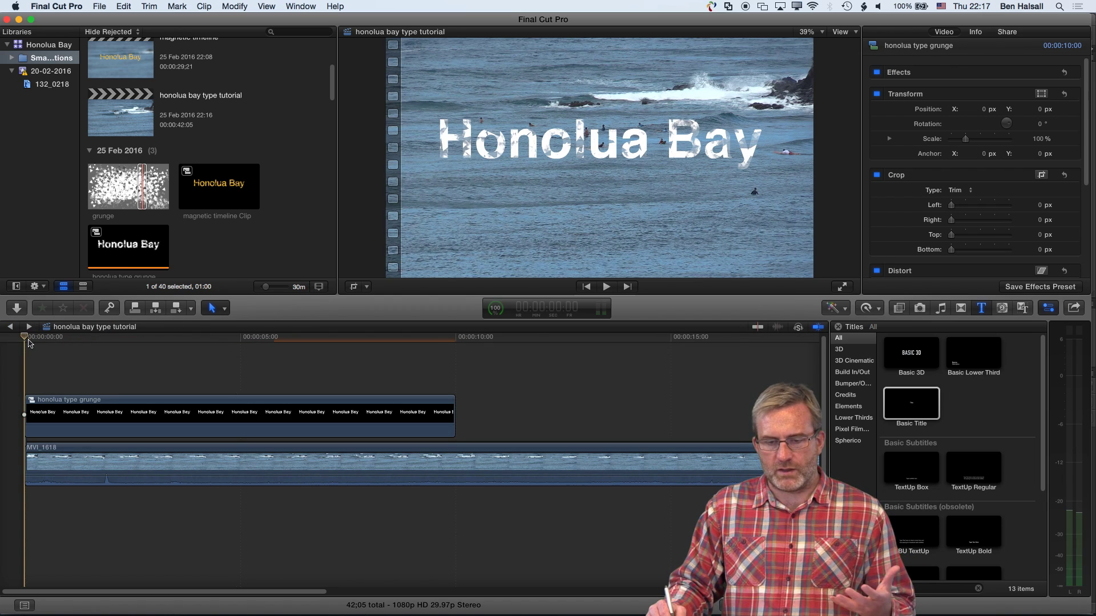
key("space")
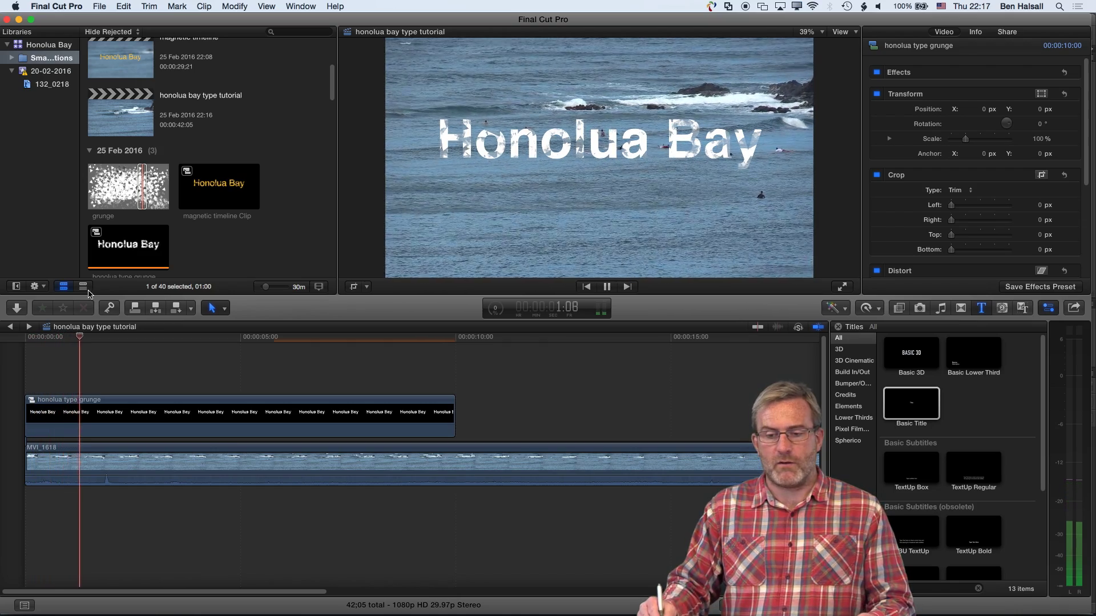
key("space")
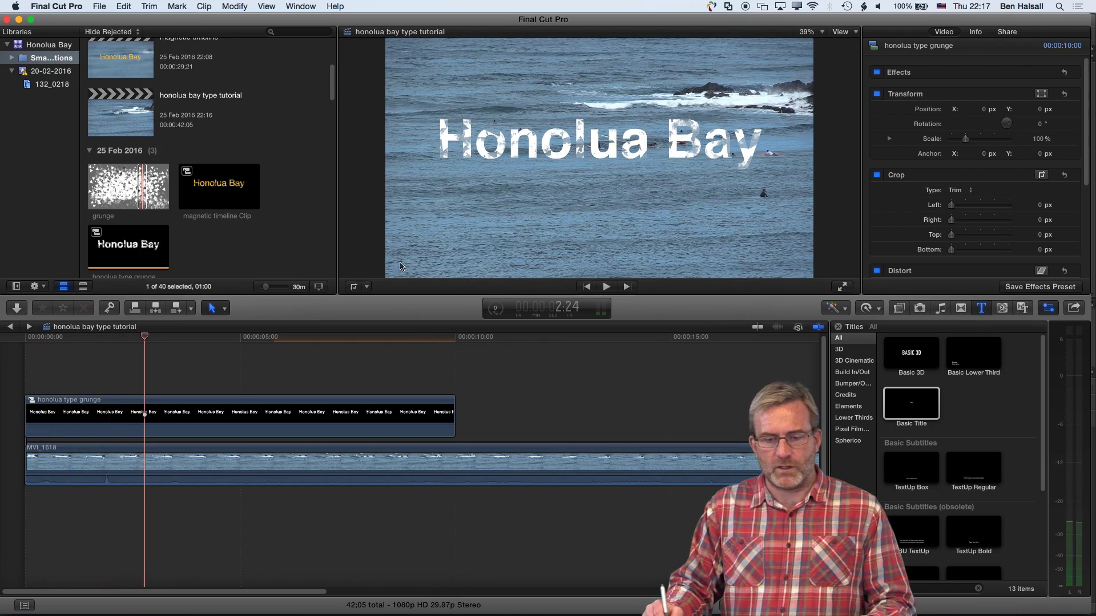
Switch to Photoshop and darken grunge.png with Levels, setting the black input to 79 and the midtones to 0.92.
key("super+Tab")
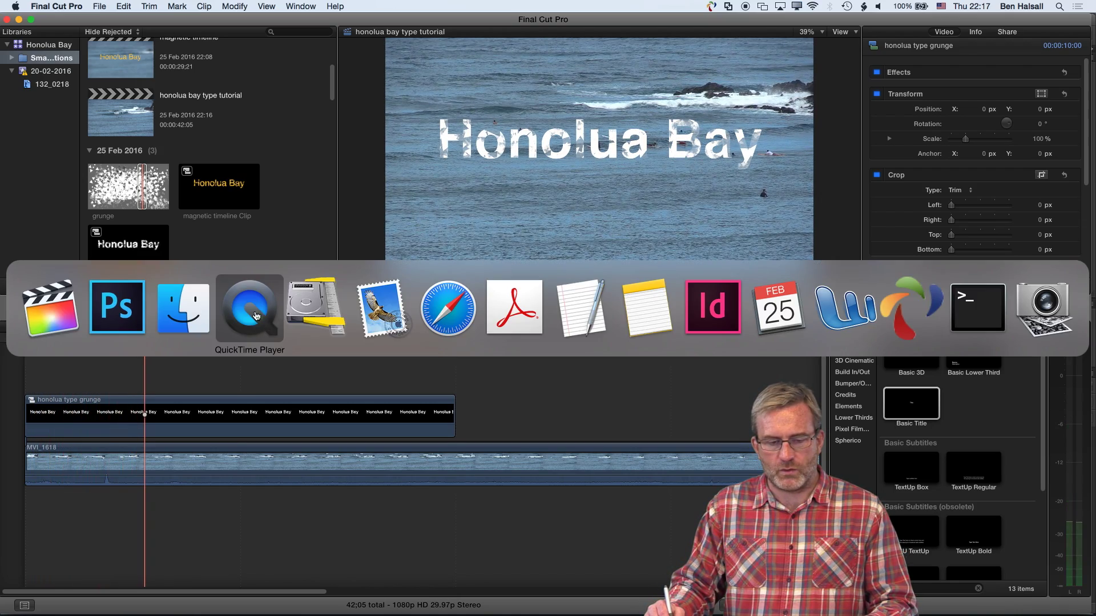
left_click(114, 319)
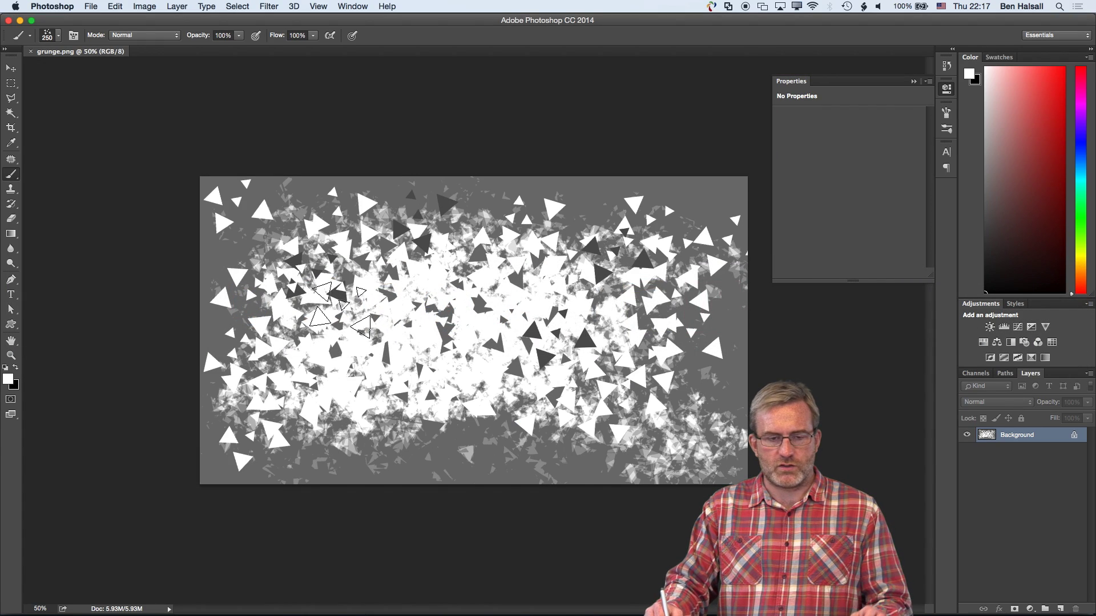
left_click(144, 6)
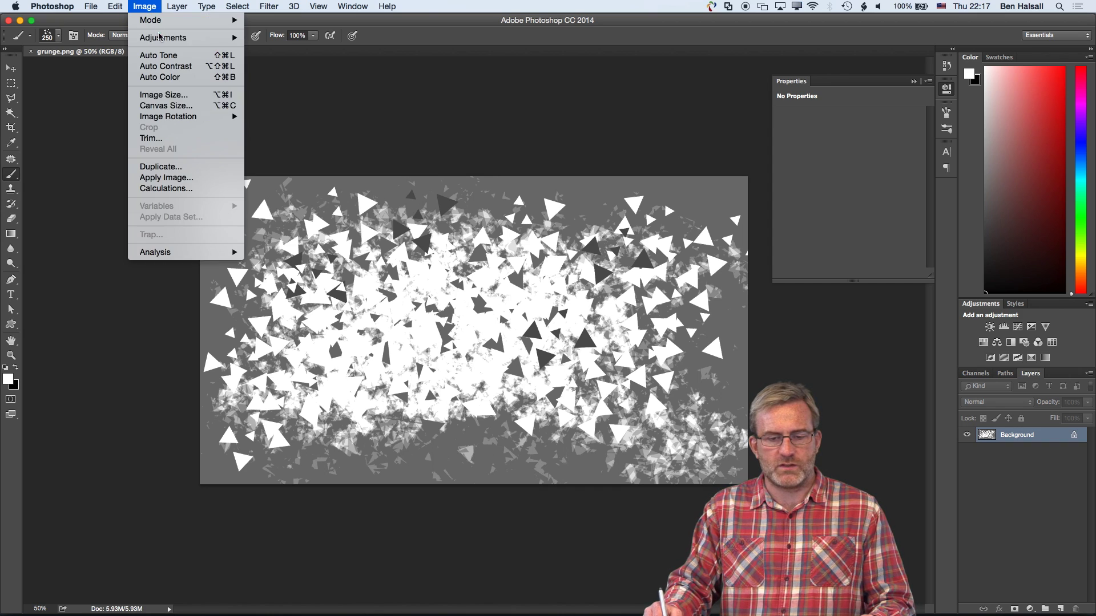
mouse_move(166, 38)
left_click(365, 169)
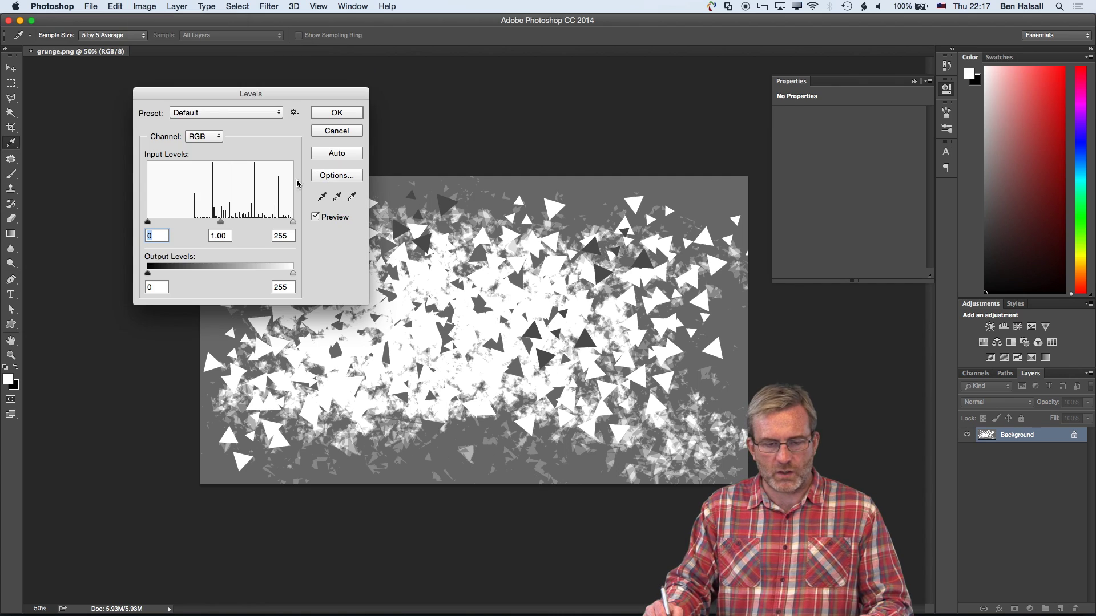
left_click_drag(149, 223, 193, 223)
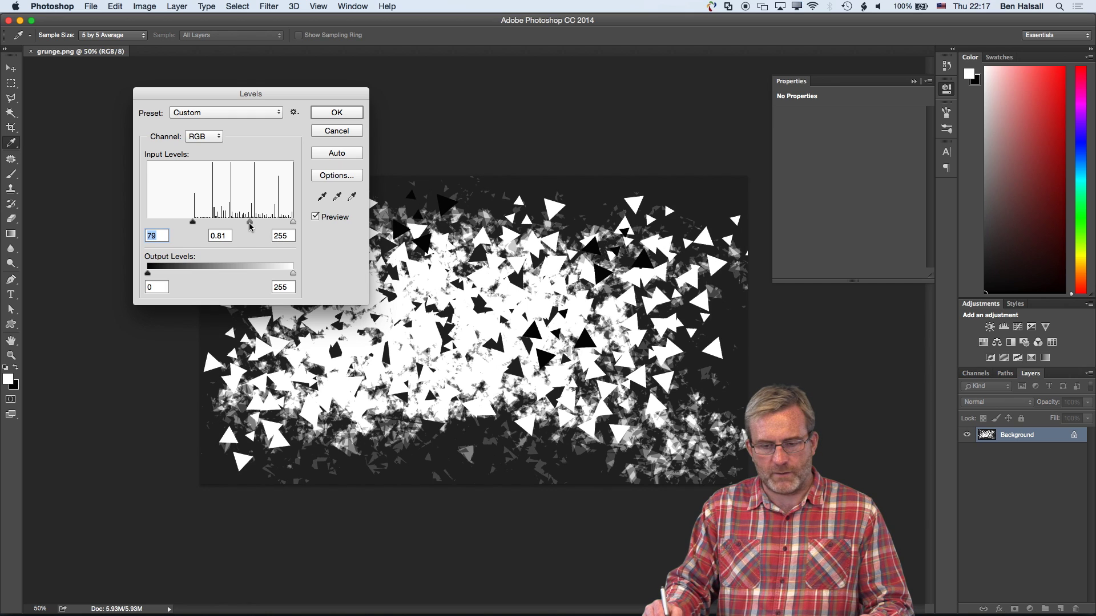
left_click_drag(249, 226, 246, 227)
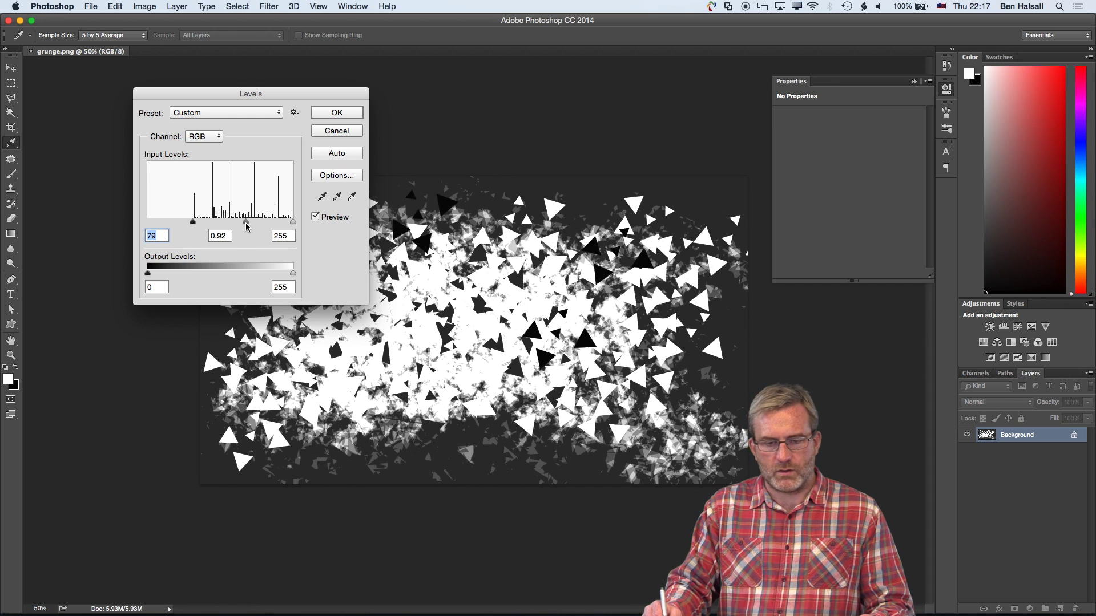
left_click(336, 116)
Save the adjusted grunge.png and switch back to Final Cut Pro.
key("b")
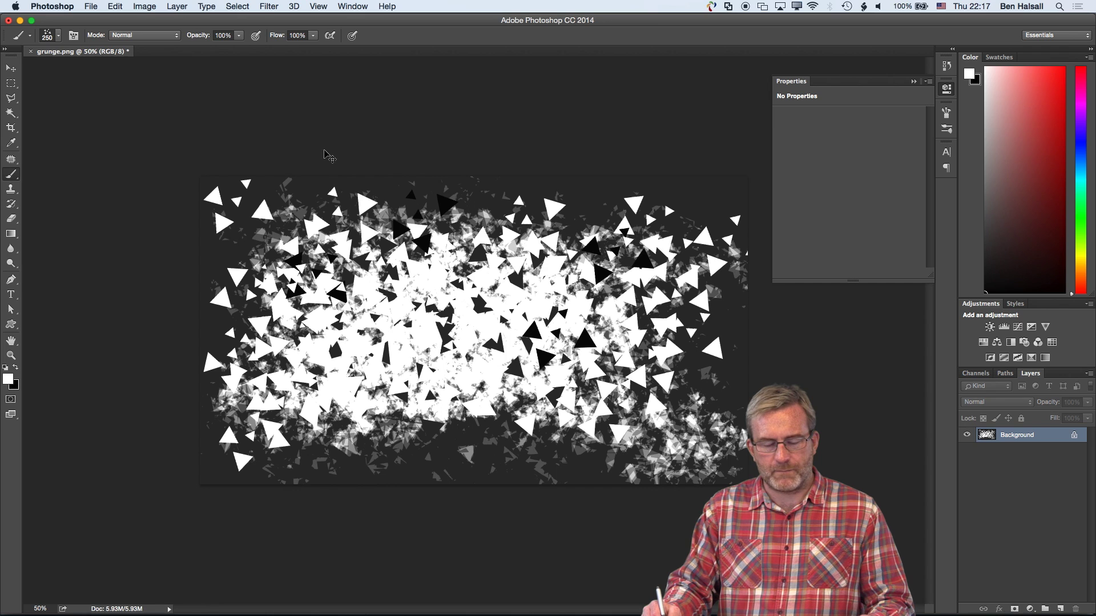
key("super+s")
key("super+Tab")
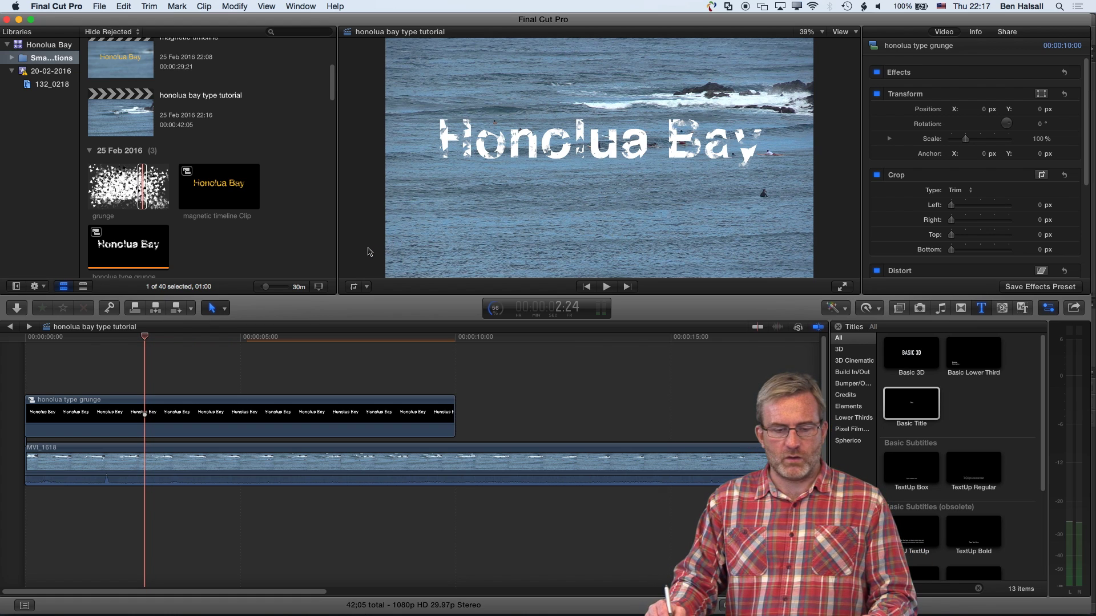
Return to Photoshop and choose a bristle preset for the Brush tool at size 200 for grunge.png.
key("super+Tab")
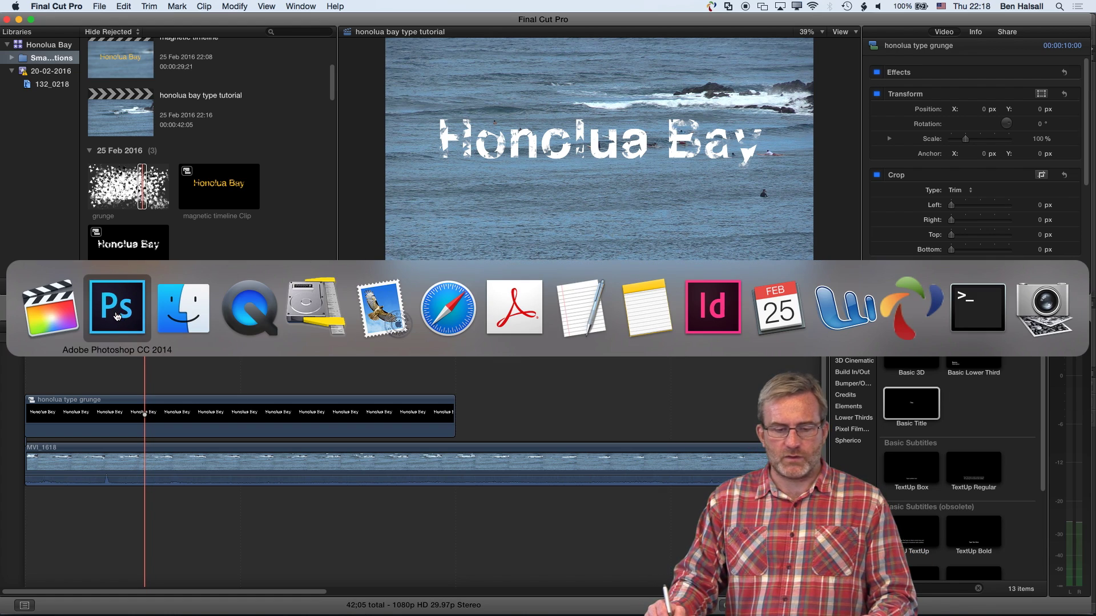
left_click(116, 315)
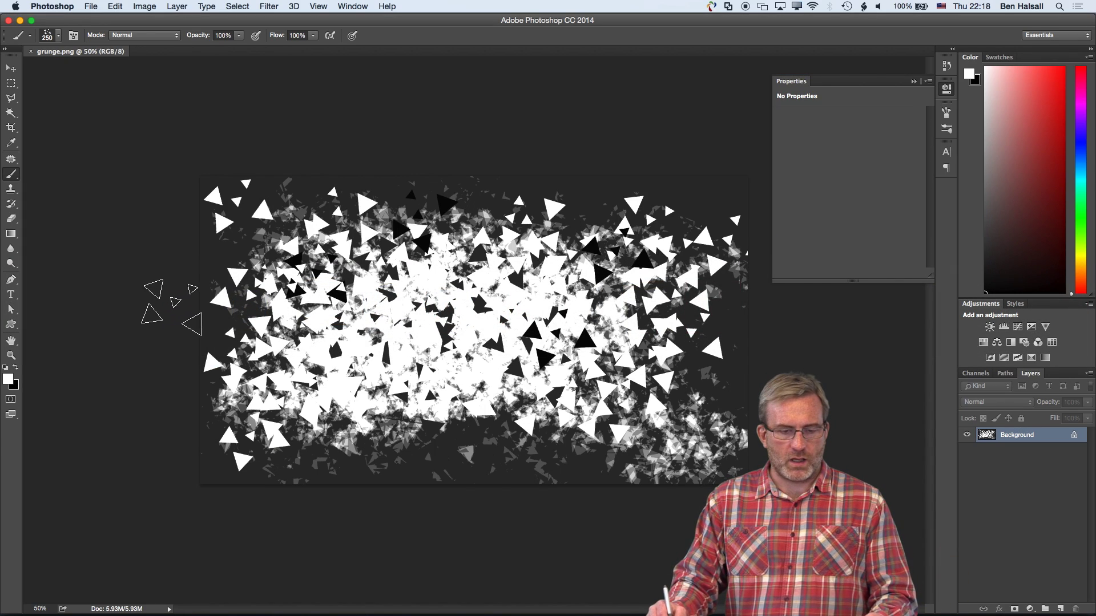
left_click(12, 176)
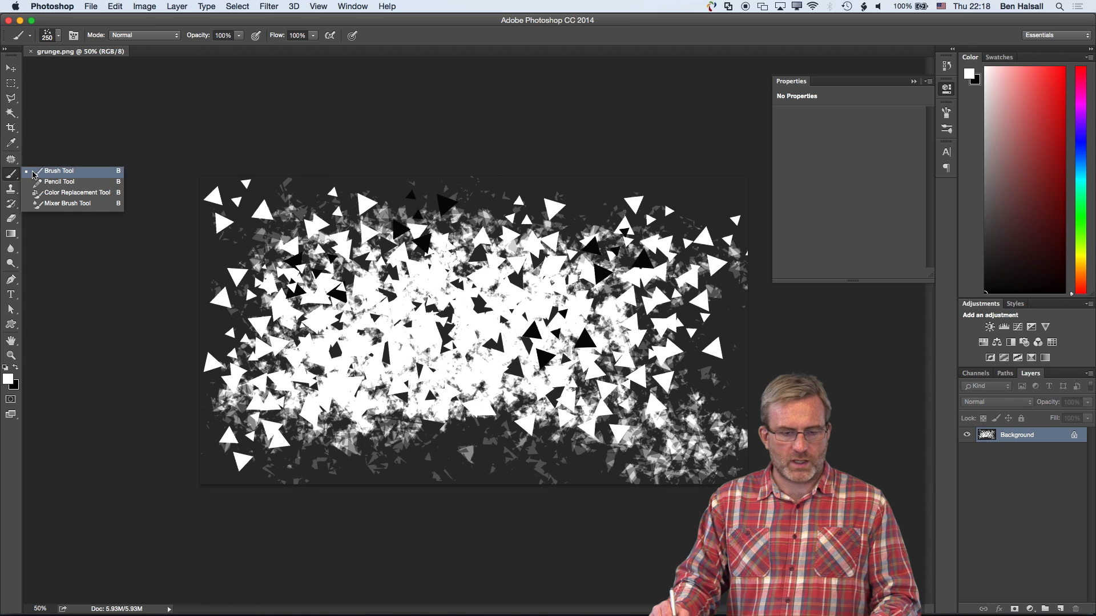
left_click(63, 172)
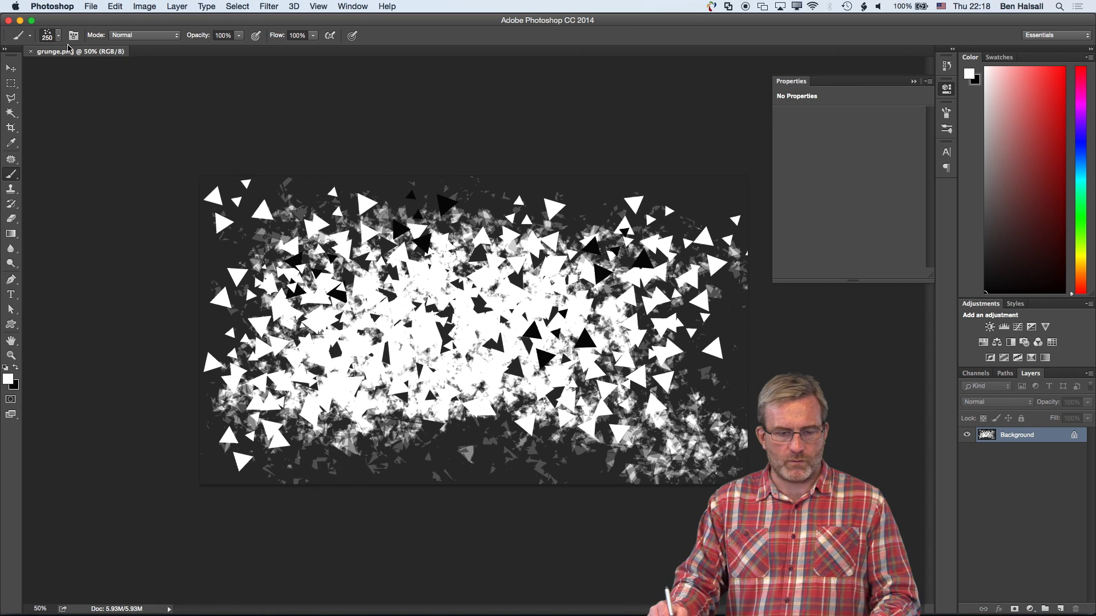
left_click(58, 36)
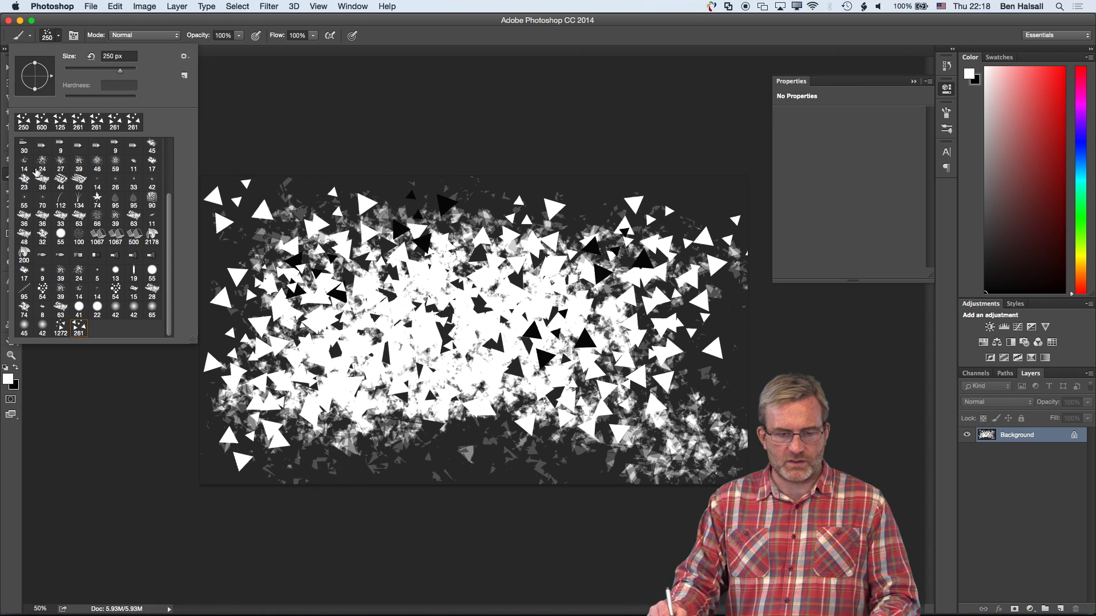
left_click(44, 151)
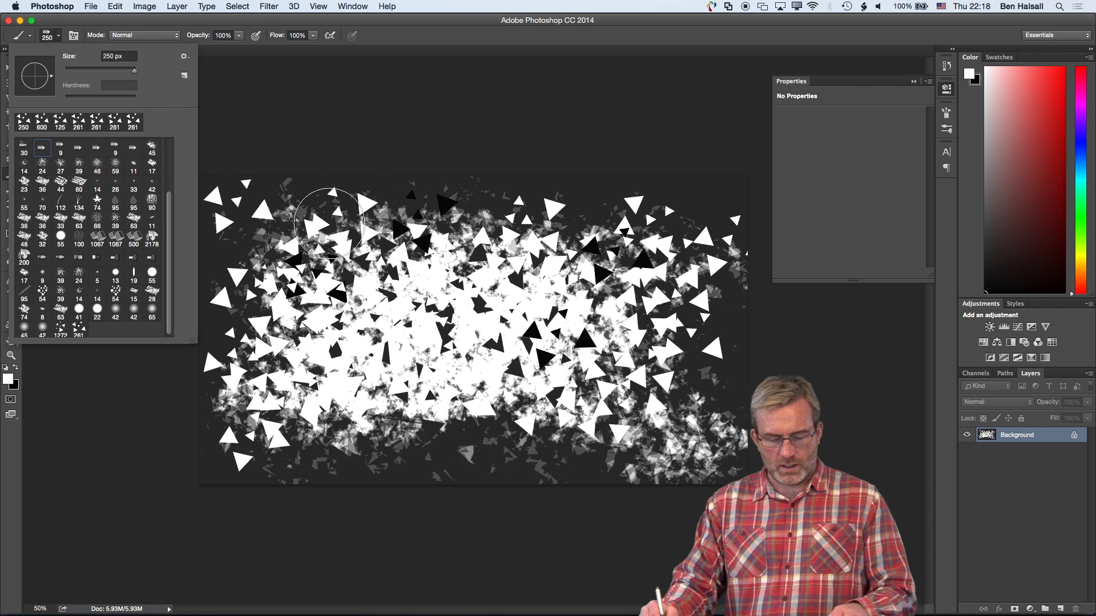
left_click(343, 122)
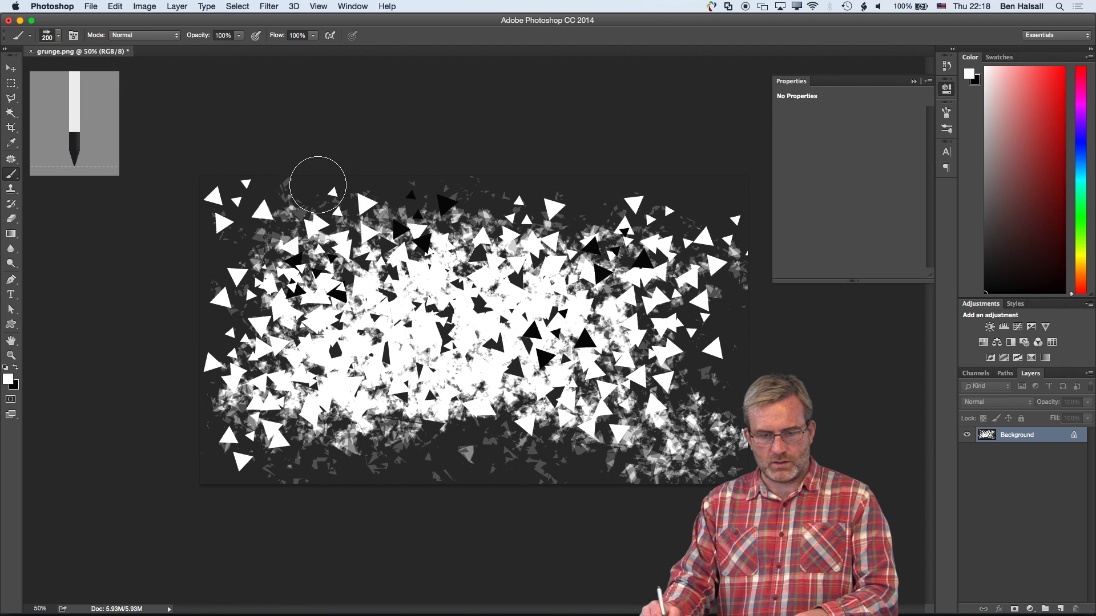
Reduce the brush size to 25 and swap the foreground colour to black.
key("bracketleft")
key("bracketleft")
key("bracketleft")
key("bracketleft")
key("bracketleft")
key("bracketleft")
key("bracketleft")
key("bracketleft")
key("bracketleft")
key("bracketleft")
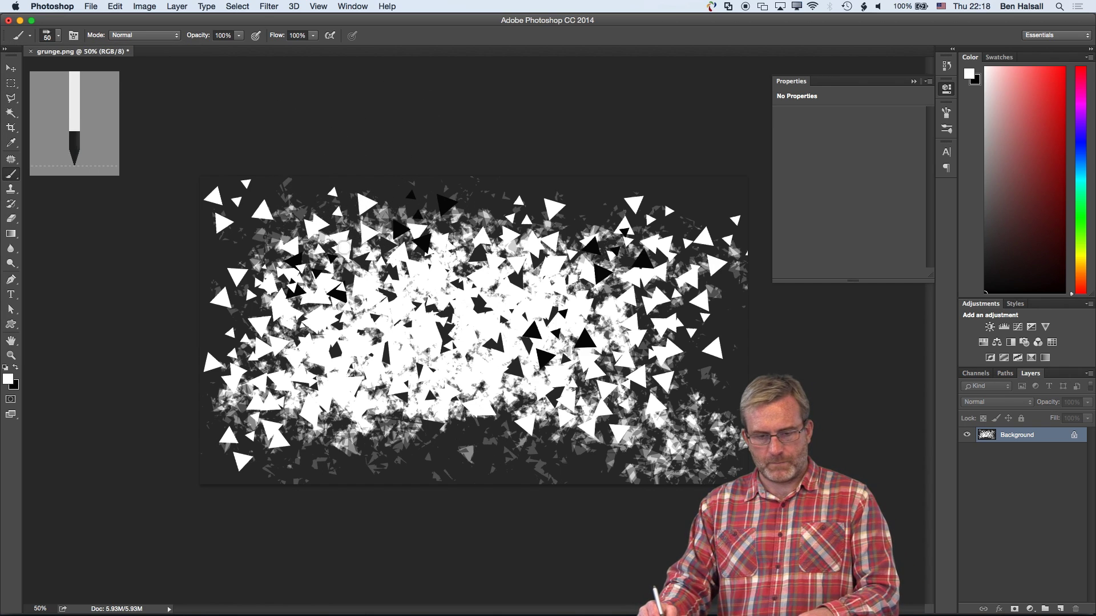
key("bracketleft")
key("bracketleft")
key("bracketleft")
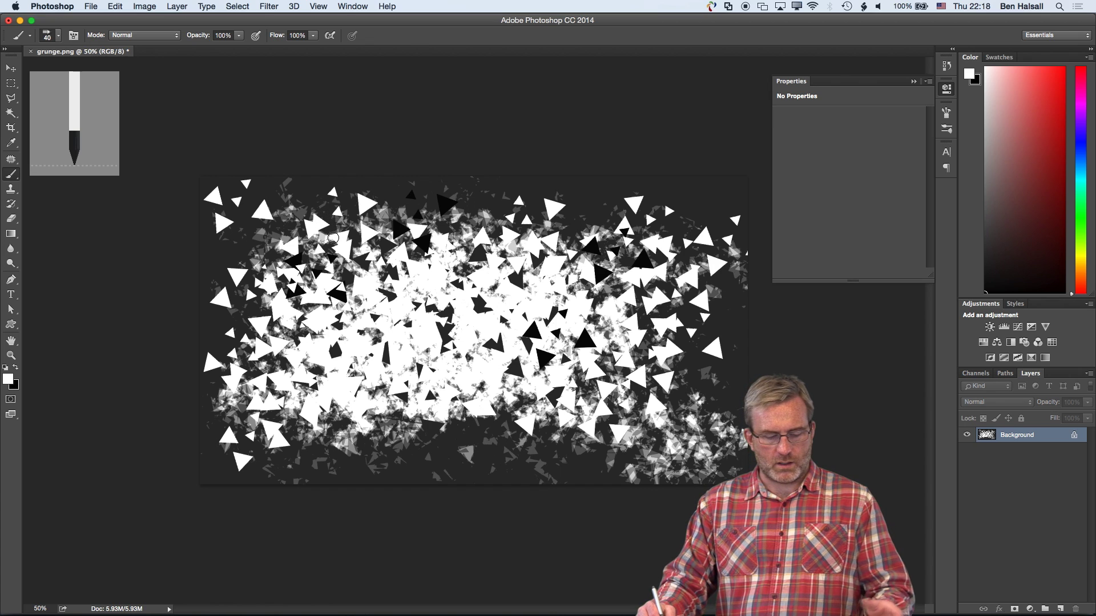
key("x")
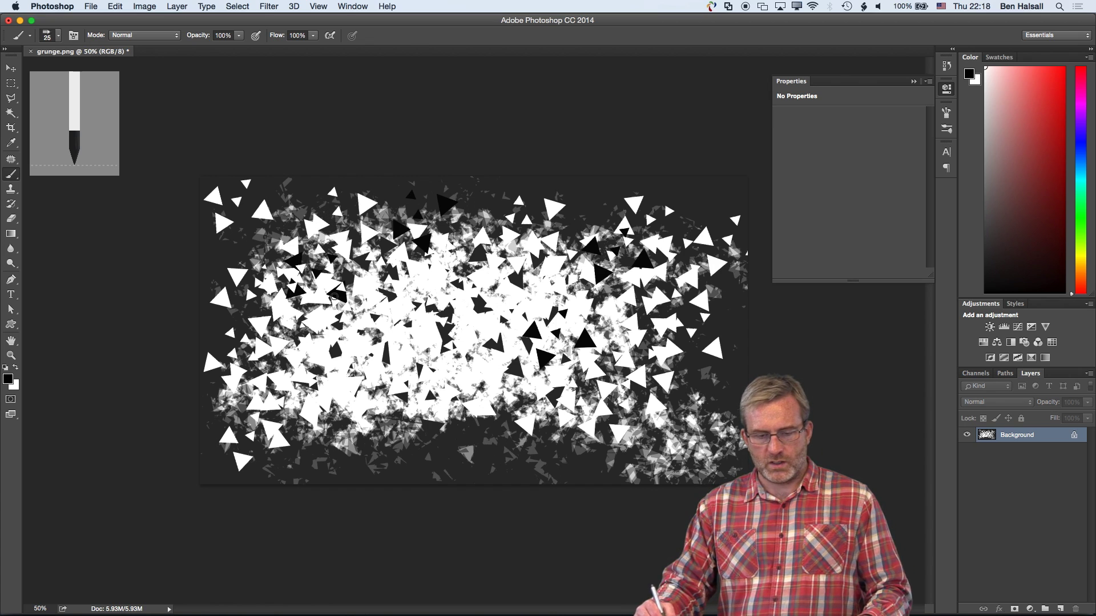
Paint thin black looping scratch strokes across the white texture and save grunge.png.
mouse_move(275, 354)
left_mouse_down()
mouse_move(378, 294)
mouse_move(472, 300)
mouse_move(484, 388)
mouse_move(685, 291)
left_mouse_up()
mouse_move(323, 352)
left_mouse_down()
mouse_move(547, 309)
mouse_move(679, 323)
left_mouse_up()
mouse_move(246, 382)
left_mouse_down()
mouse_move(343, 296)
mouse_move(610, 320)
left_mouse_up()
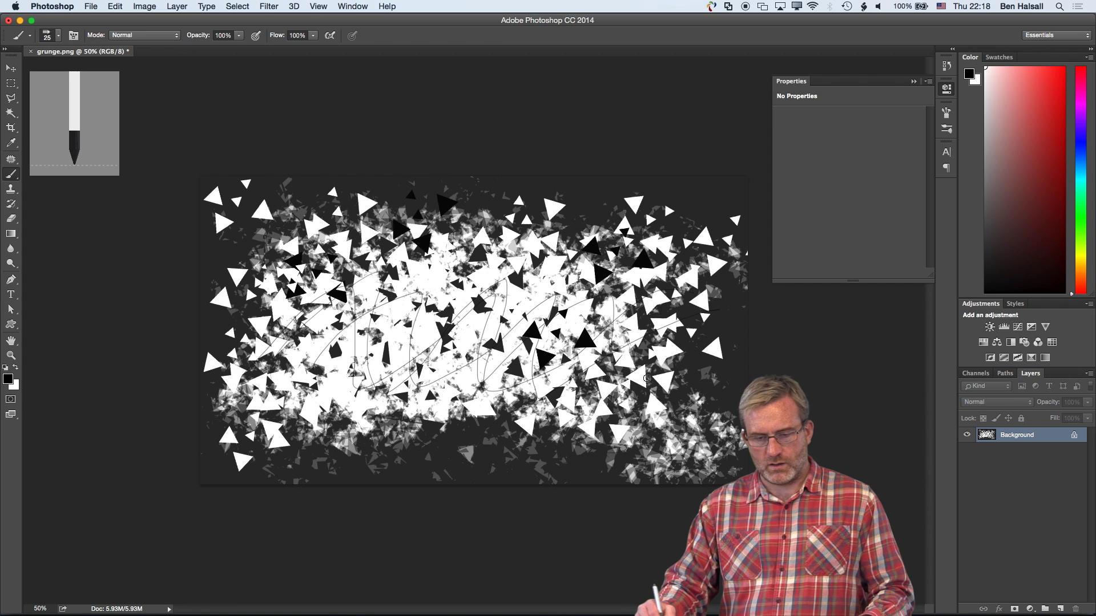
mouse_move(296, 297)
left_mouse_down()
mouse_move(375, 363)
mouse_move(491, 361)
mouse_move(555, 331)
mouse_move(647, 326)
left_mouse_up()
key("super+s")
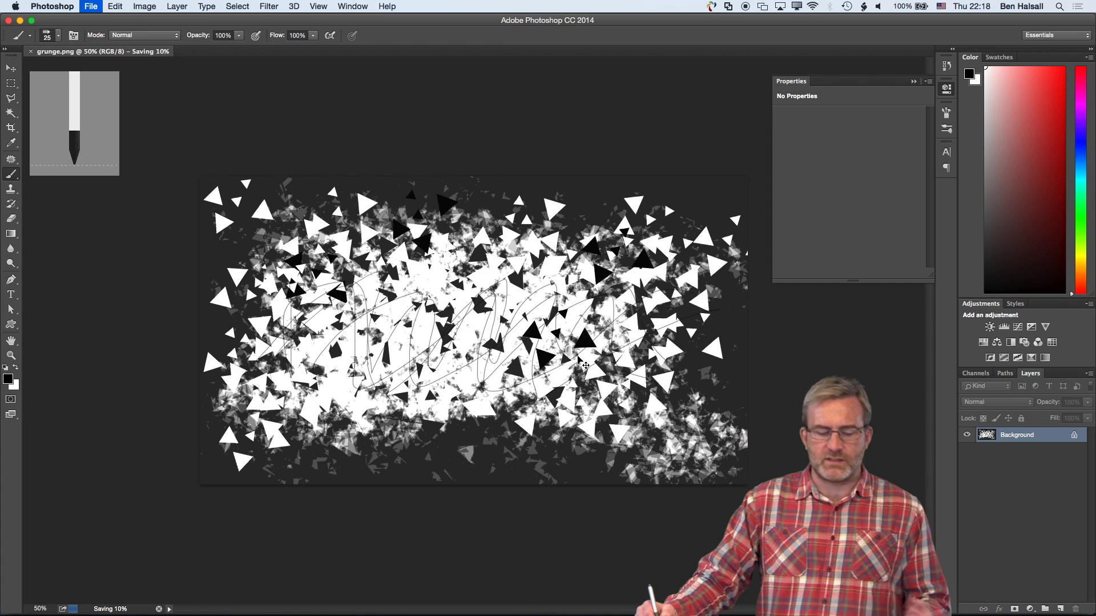
Switch to Final Cut Pro and inspect the scratched title with the viewer zoomed to 100%.
key("super+Tab")
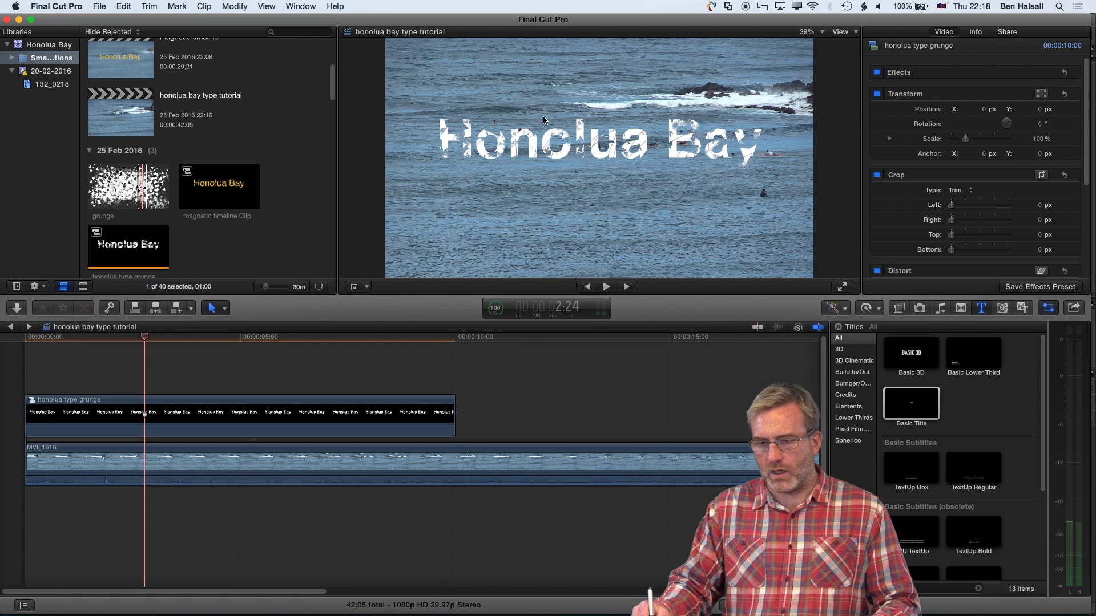
left_click(810, 32)
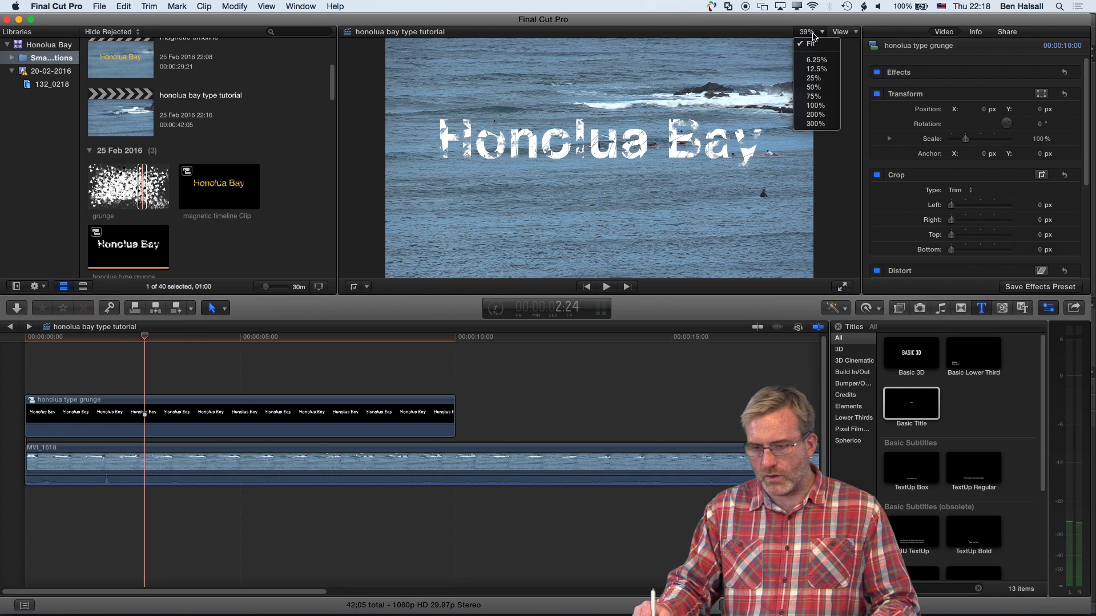
left_click(815, 106)
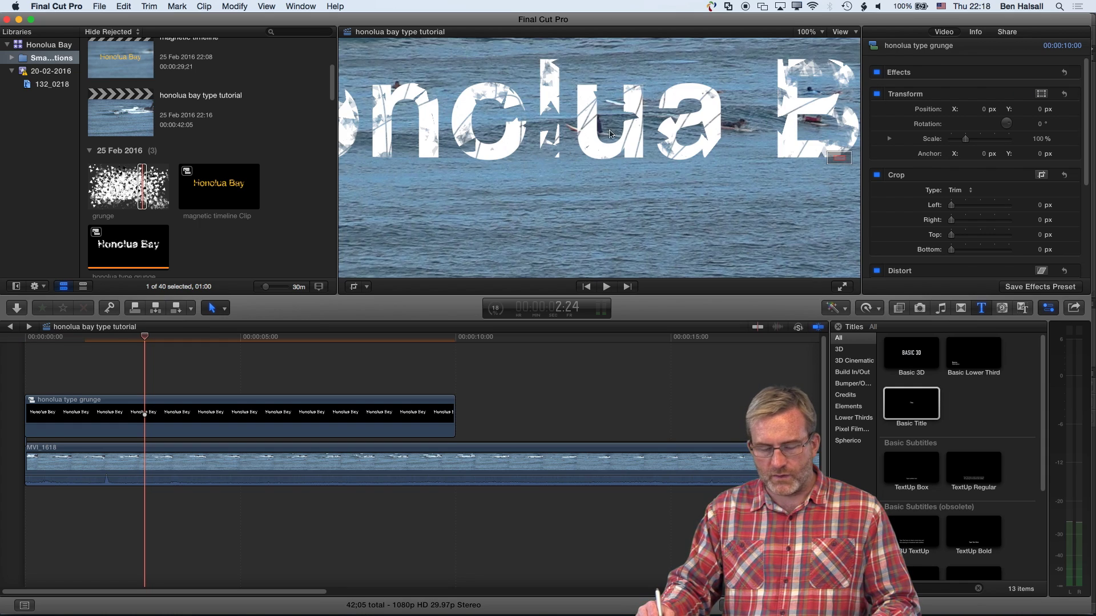
Switch to Photoshop and paint long thin black strokes across the full width of grunge.png.
key("super+Tab")
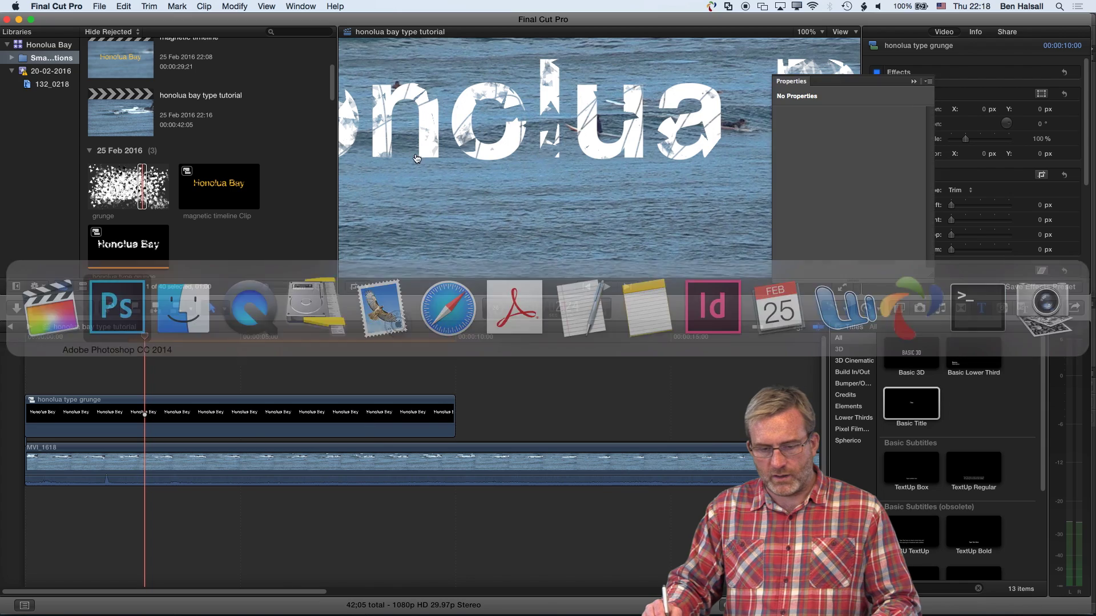
mouse_move(304, 352)
left_mouse_down()
mouse_move(322, 365)
mouse_move(709, 315)
left_mouse_up()
left_click_drag(194, 276, 883, 391)
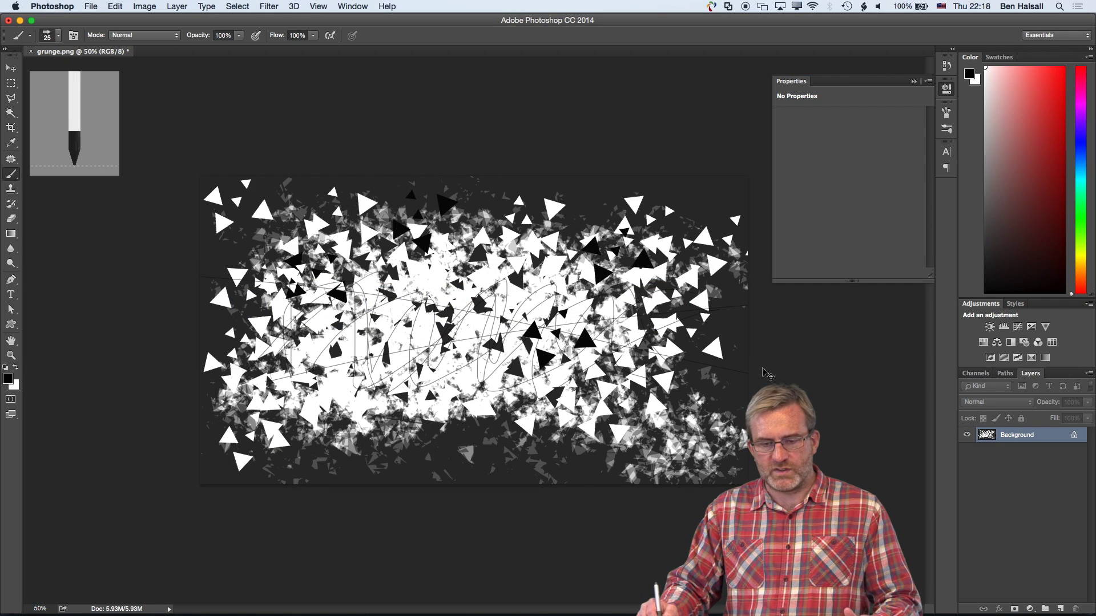
In Final Cut Pro, open the honolua type grunge compound clip and change the Basic Title's face colour to yellow.
key("super+Tab")
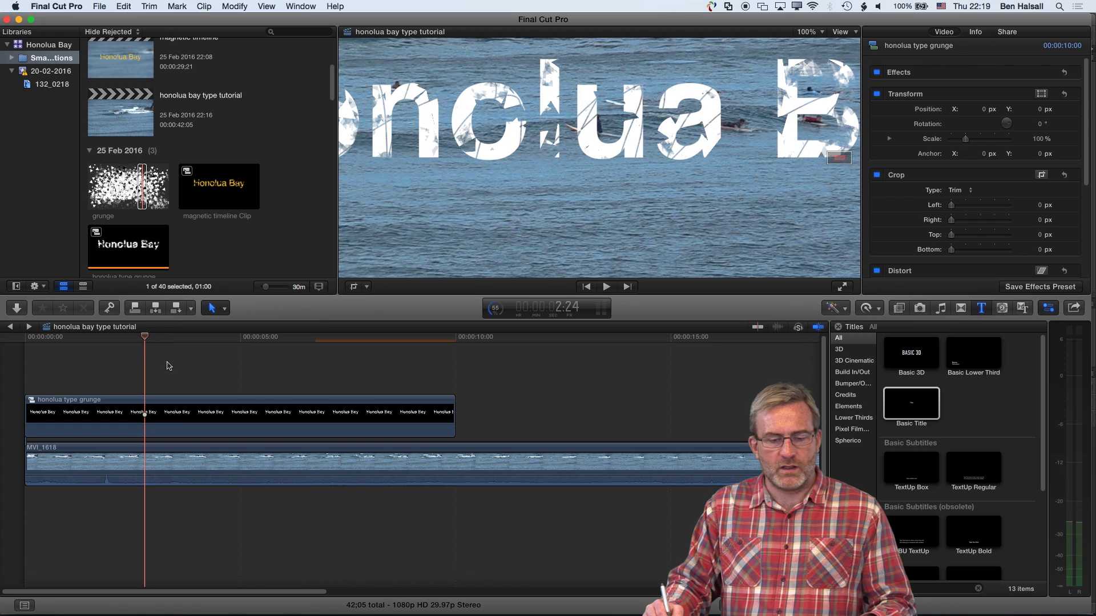
double_click(175, 415)
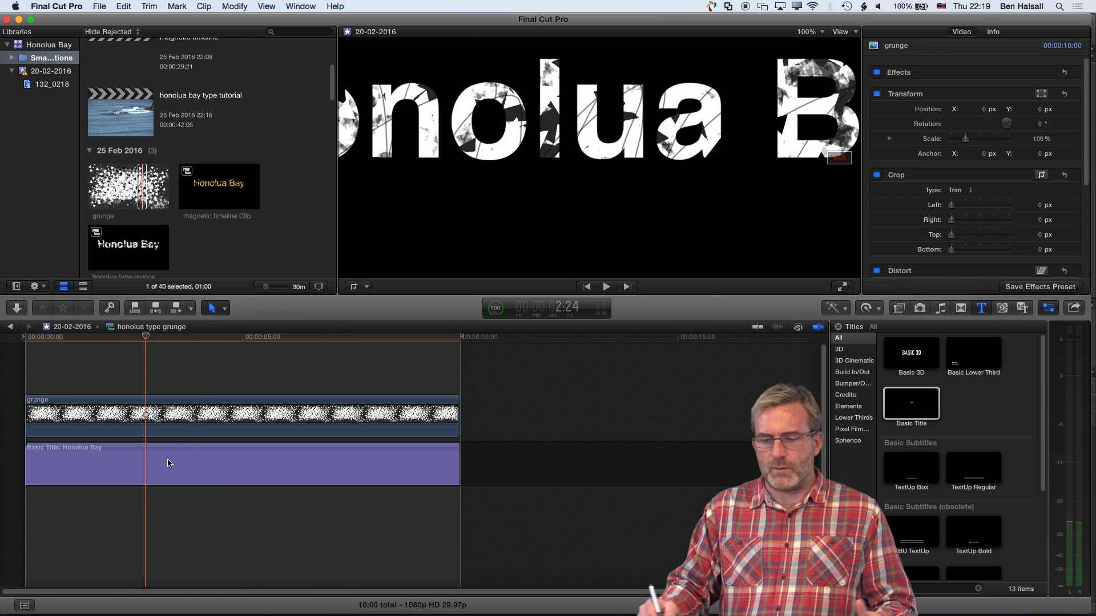
left_click(168, 468)
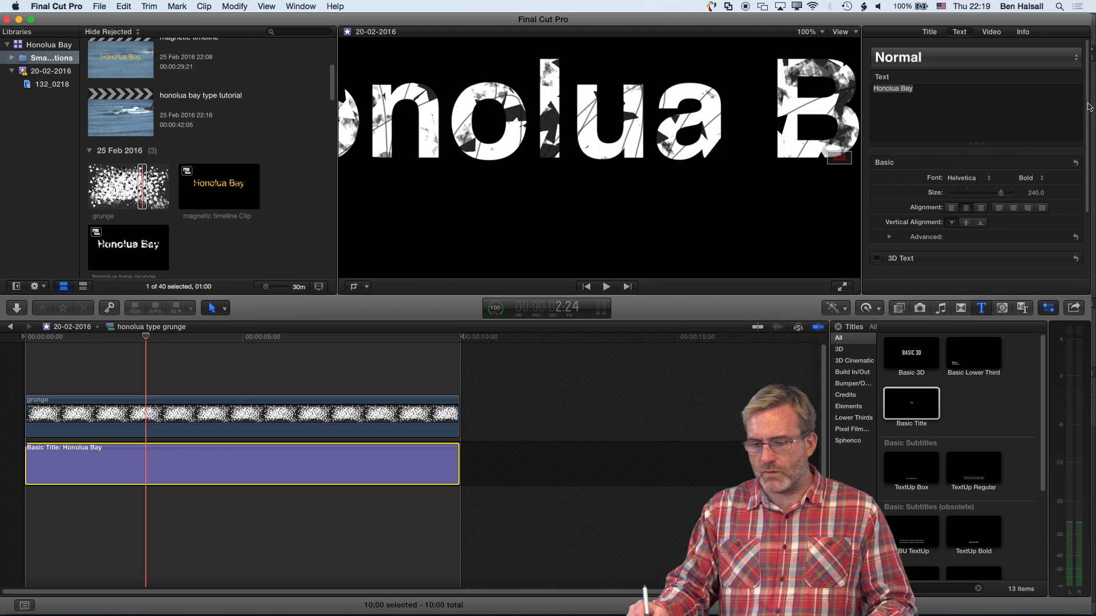
scroll(1063, 112, "down", 3)
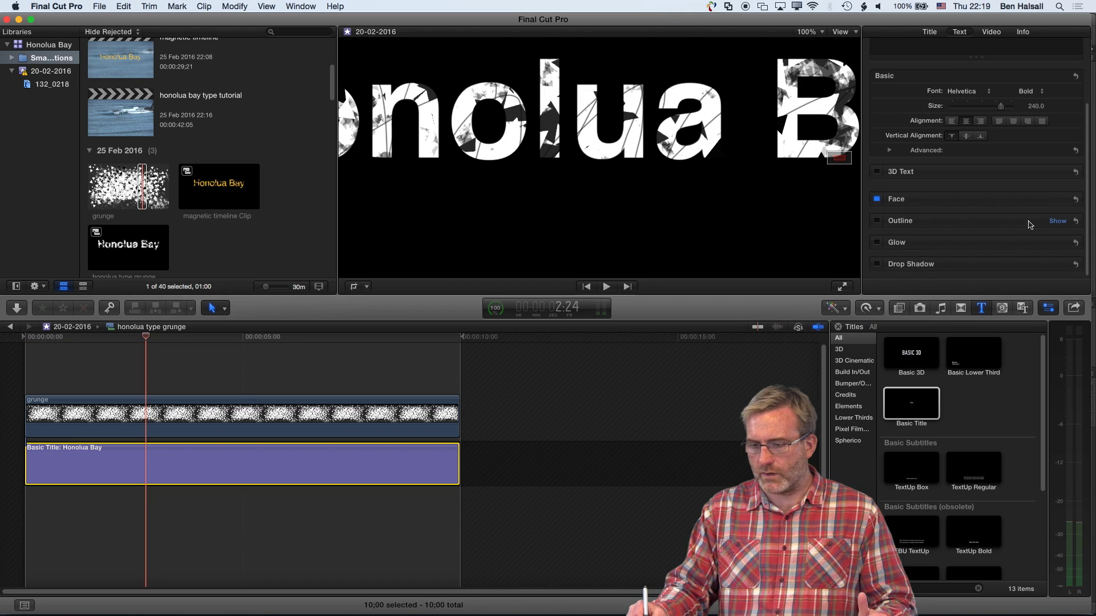
left_click(1059, 200)
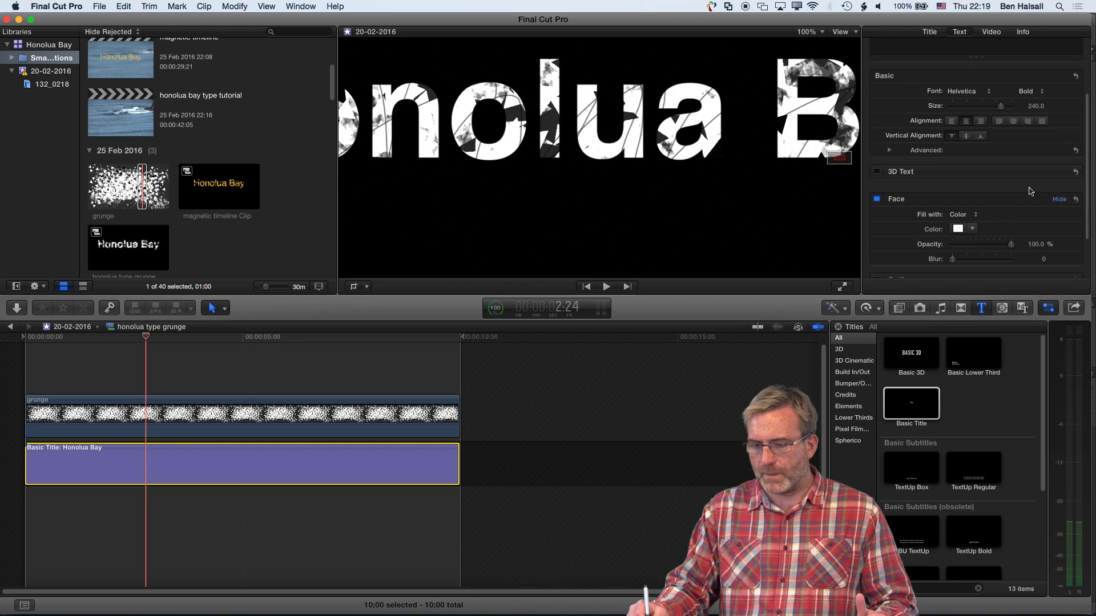
left_click(973, 229)
left_click(1013, 259)
left_click(1014, 255)
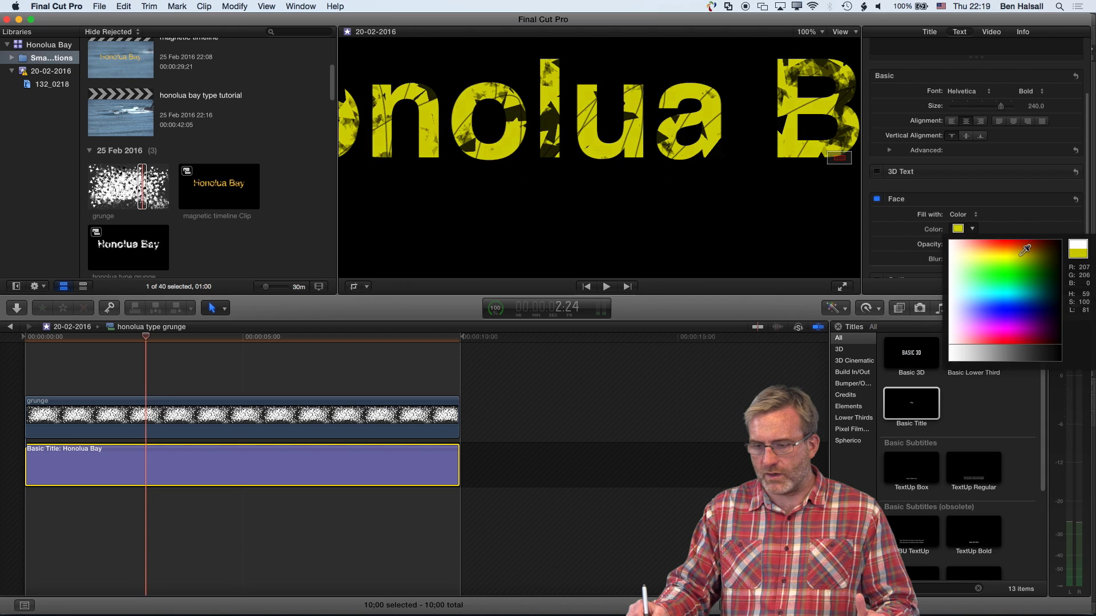
left_click_drag(1014, 253, 985, 252)
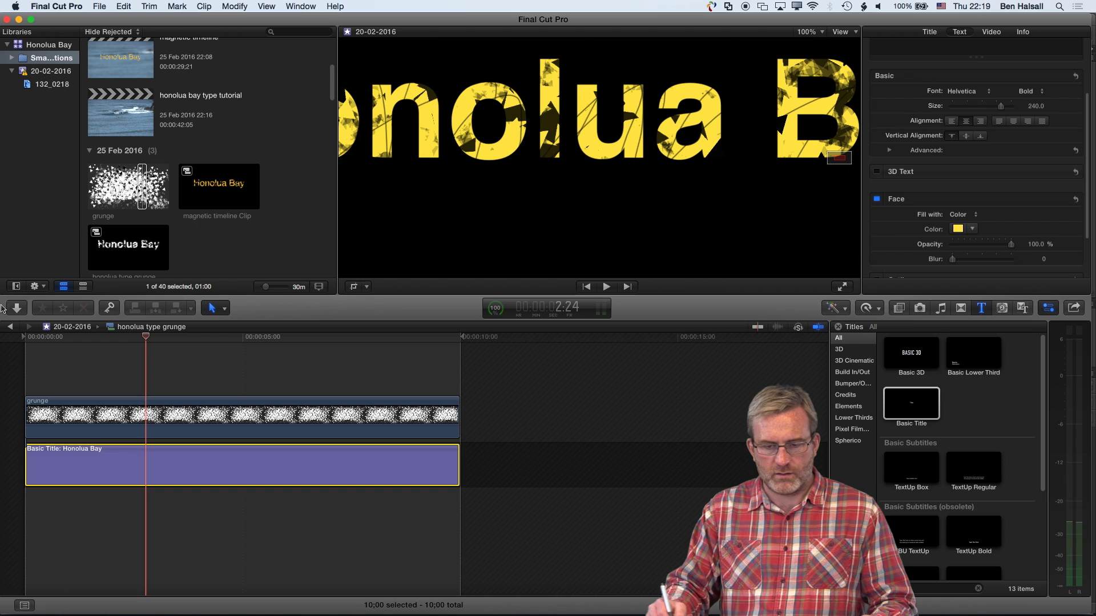
Return to the honolua bay type tutorial project and set the viewer zoom to Fit.
left_click(10, 327)
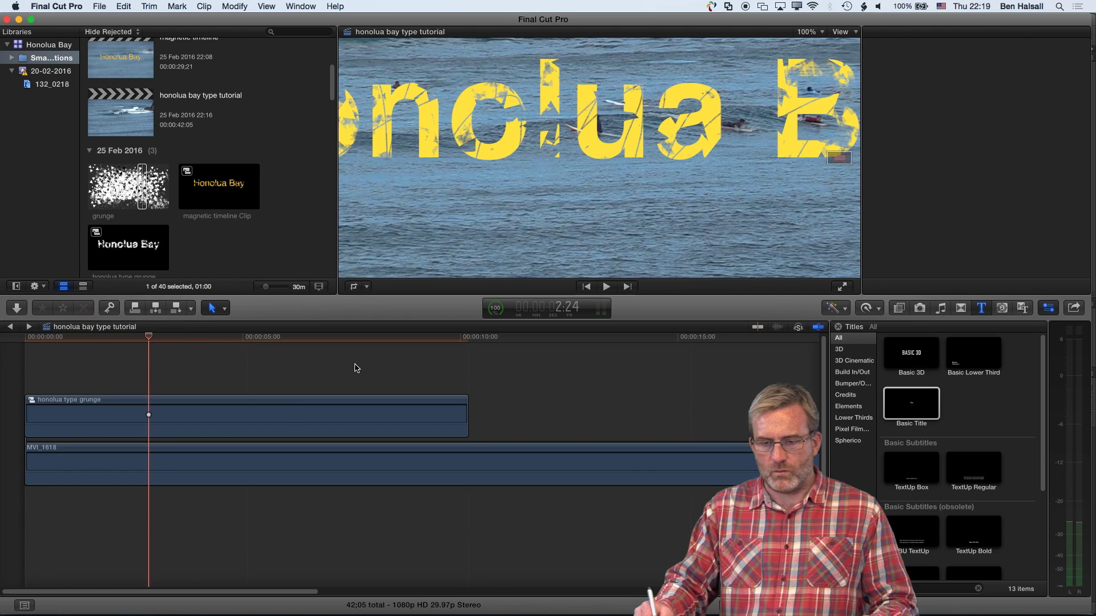
left_click(808, 32)
left_click(816, 44)
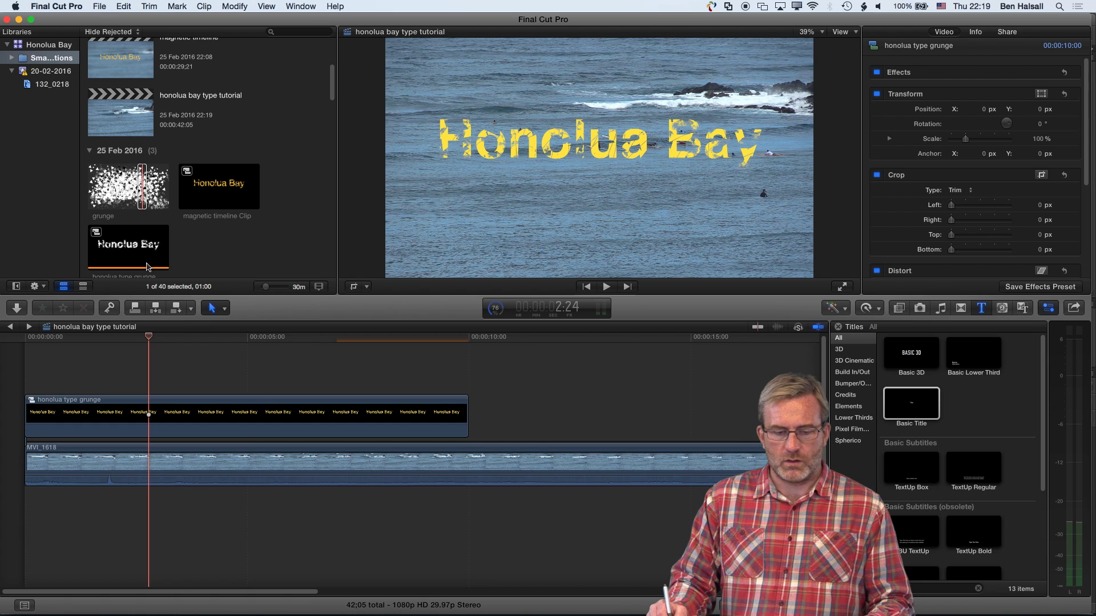
Add the default transition to the start of the honolua type grunge clip.
left_click_drag(149, 340, 8, 338)
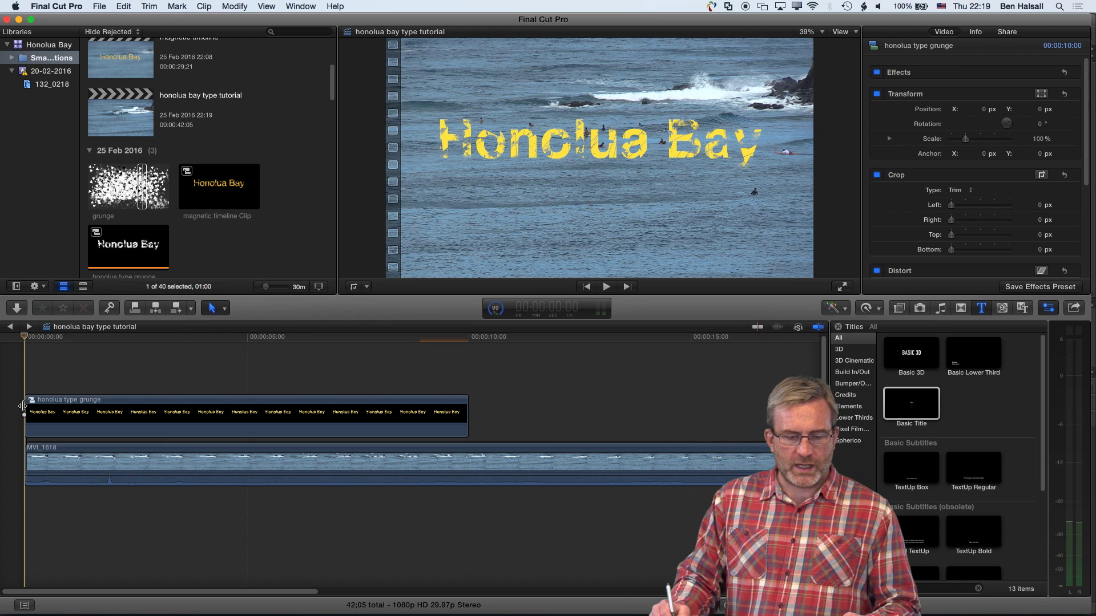
left_click(43, 420)
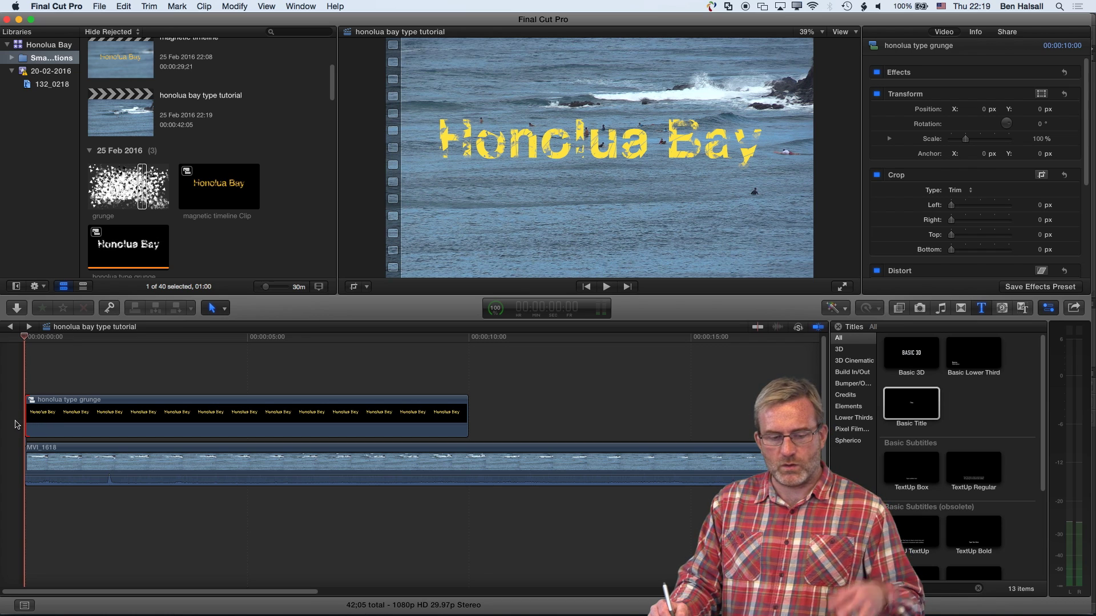
key("super+t")
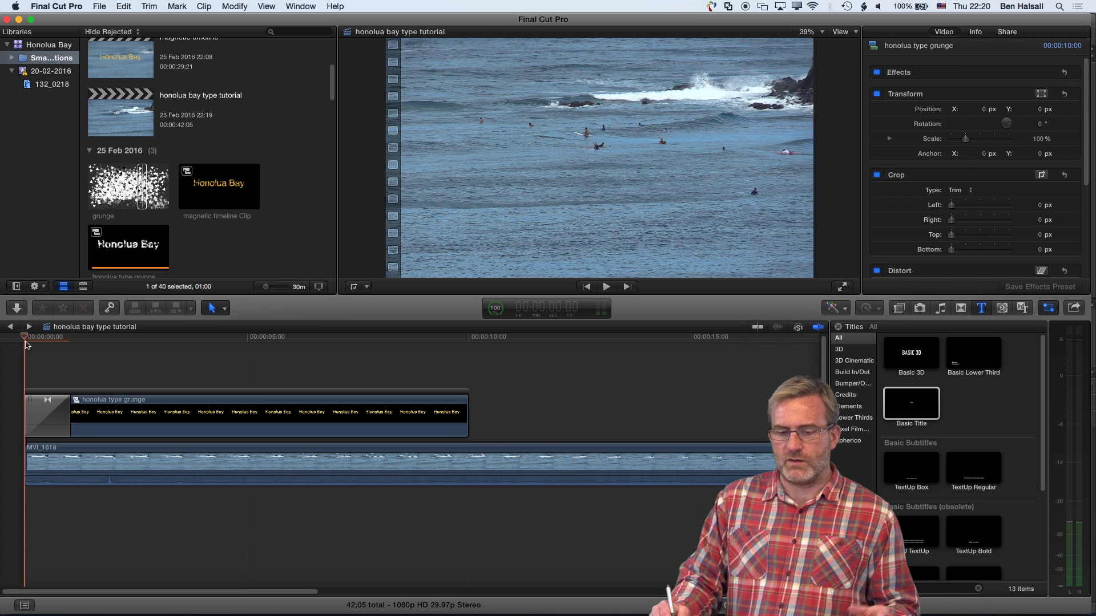
Play the title's opening fade and return the playhead to the start of the project.
key("space")
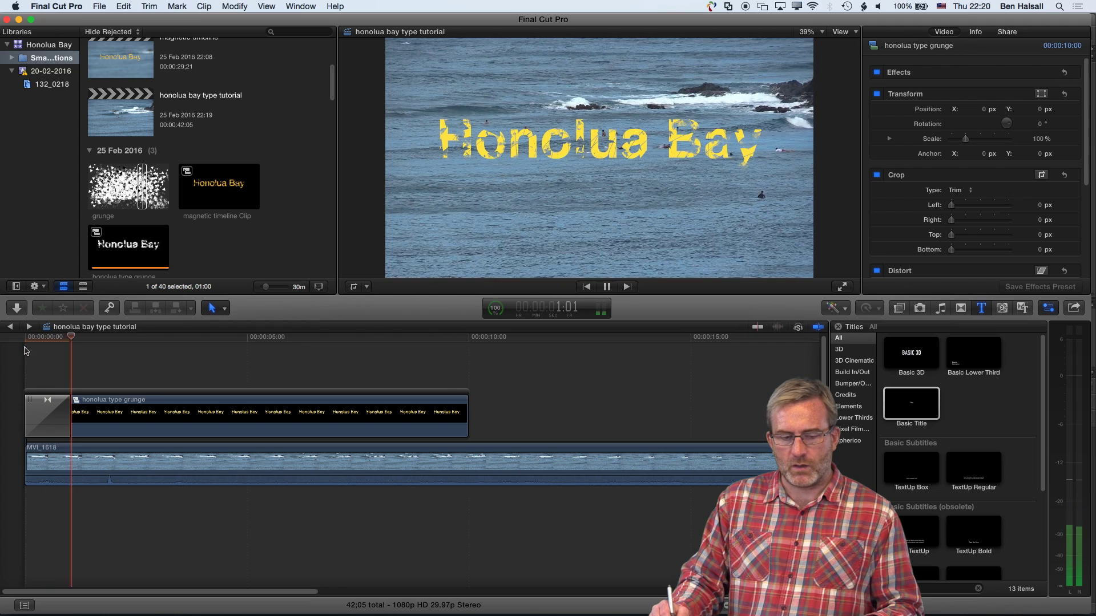
key("space")
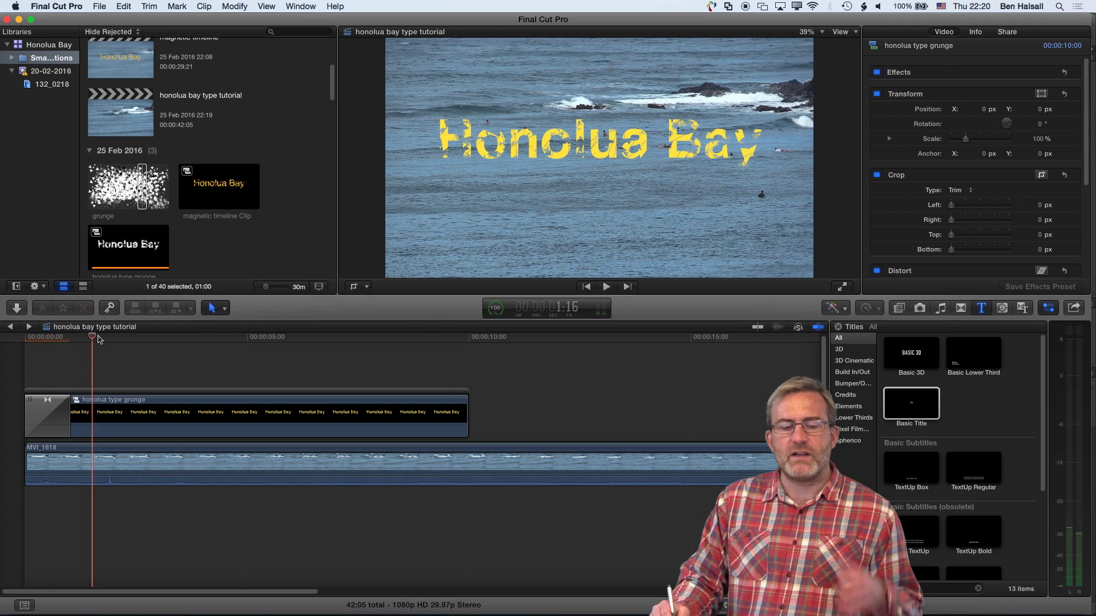
left_click(24, 342)
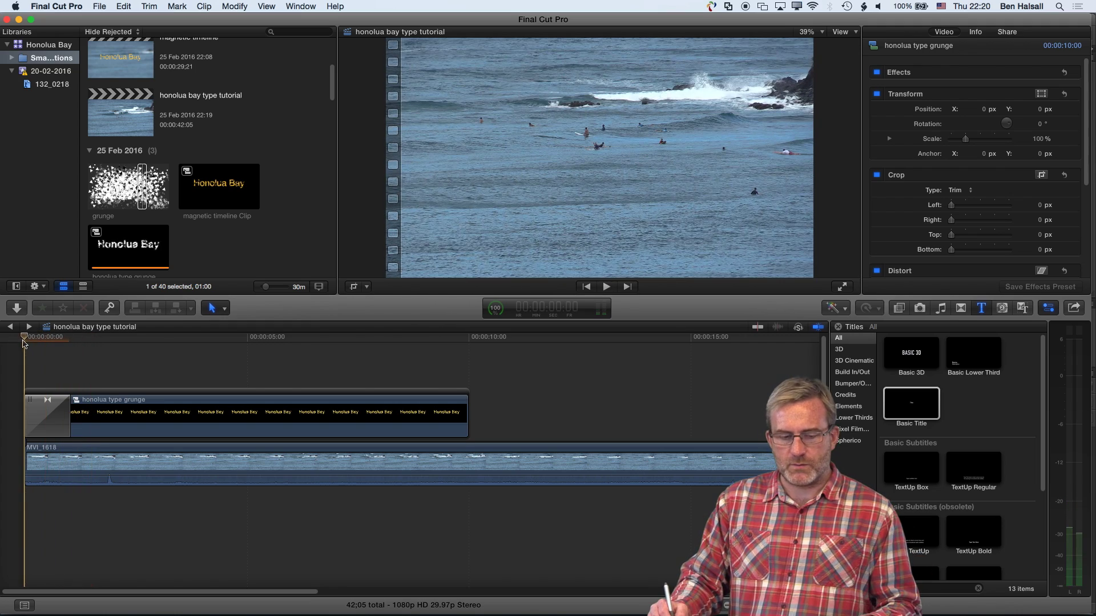
Apply the Gaussian blur effect to the MVI_1618 surf footage.
left_click(68, 464)
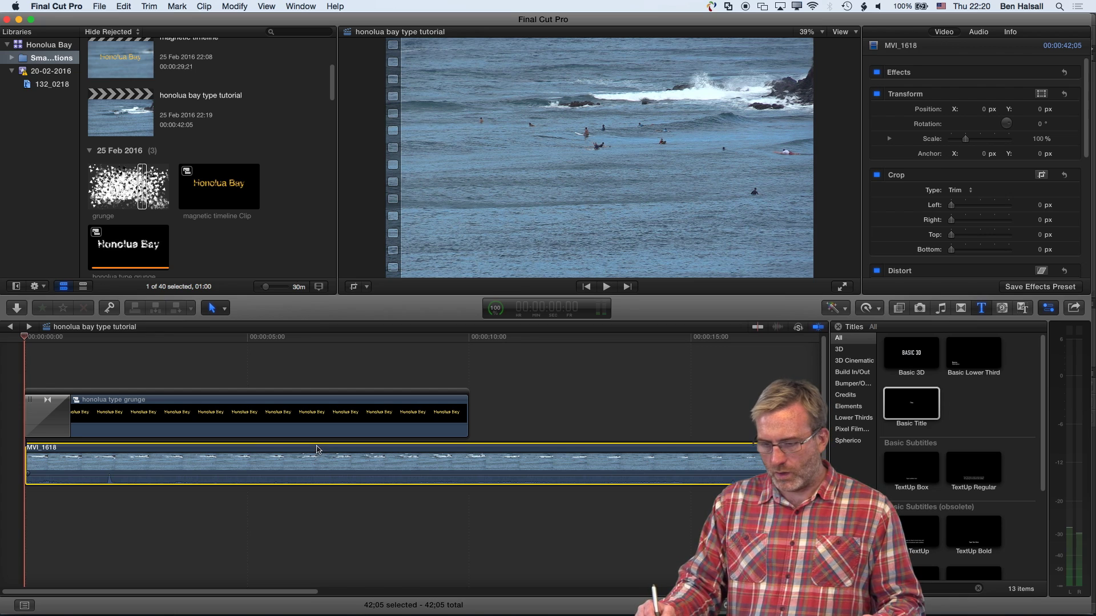
left_click(899, 309)
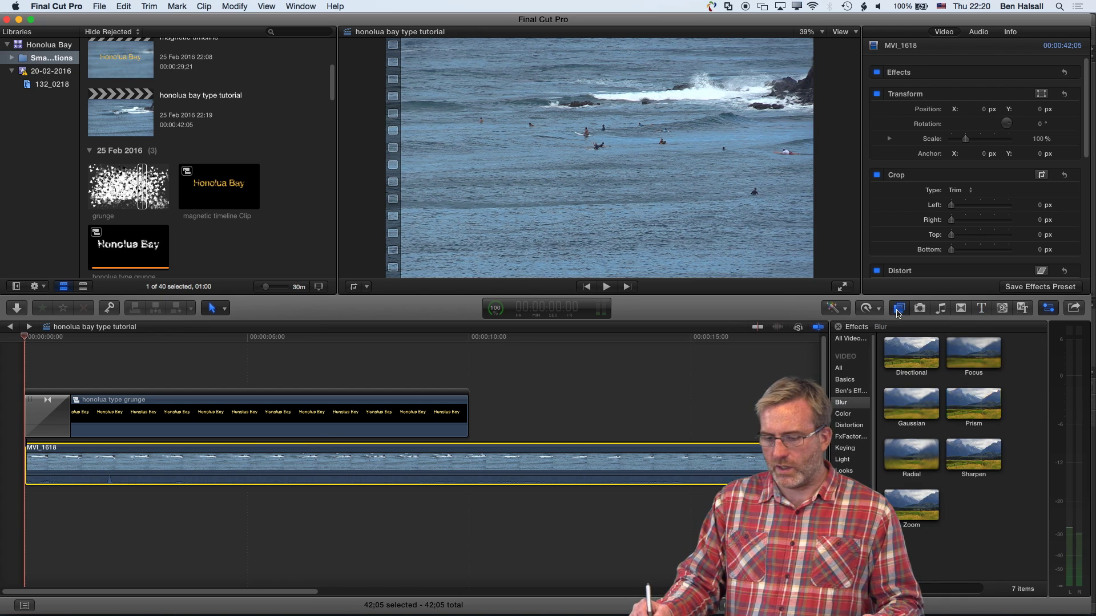
left_click(913, 406)
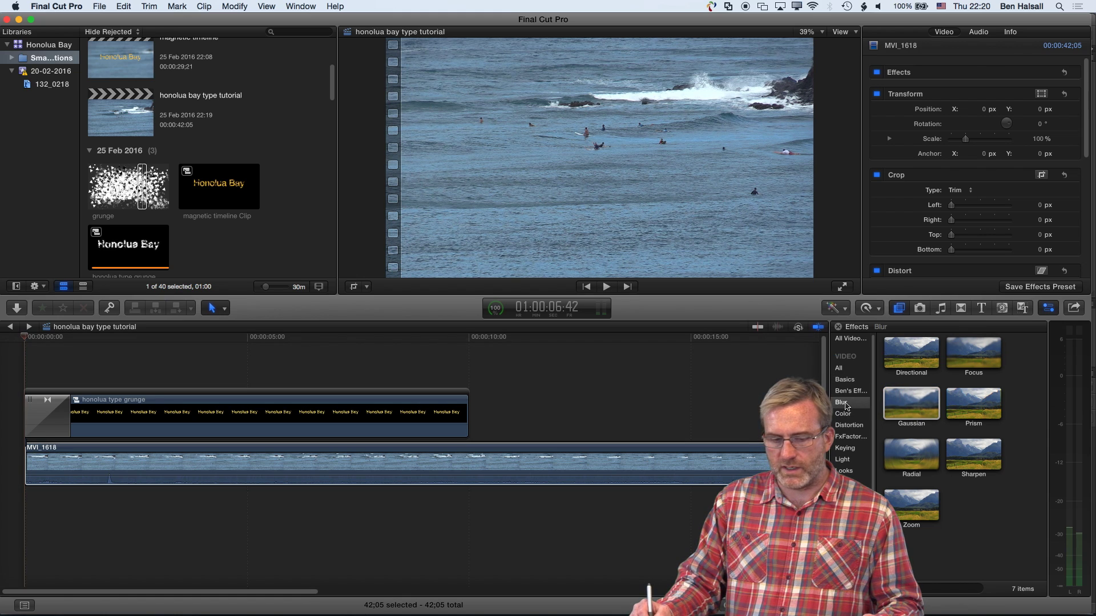
left_click_drag(911, 406, 310, 457)
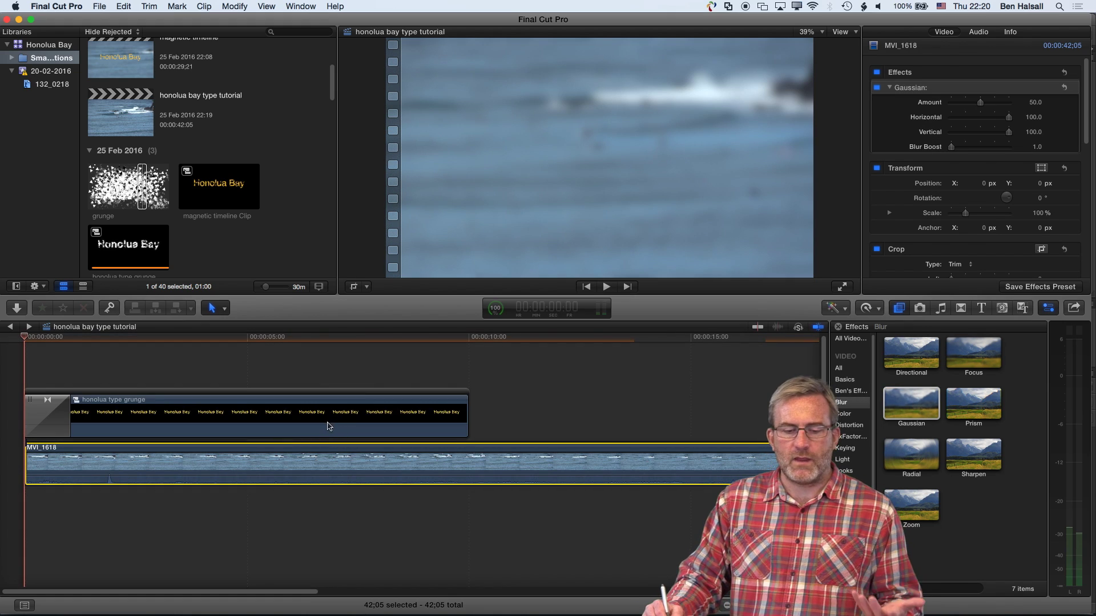
Give the honolua type grunge clip a Gaussian blur with Amount 0 and check the title at 2:02.
left_click(231, 413)
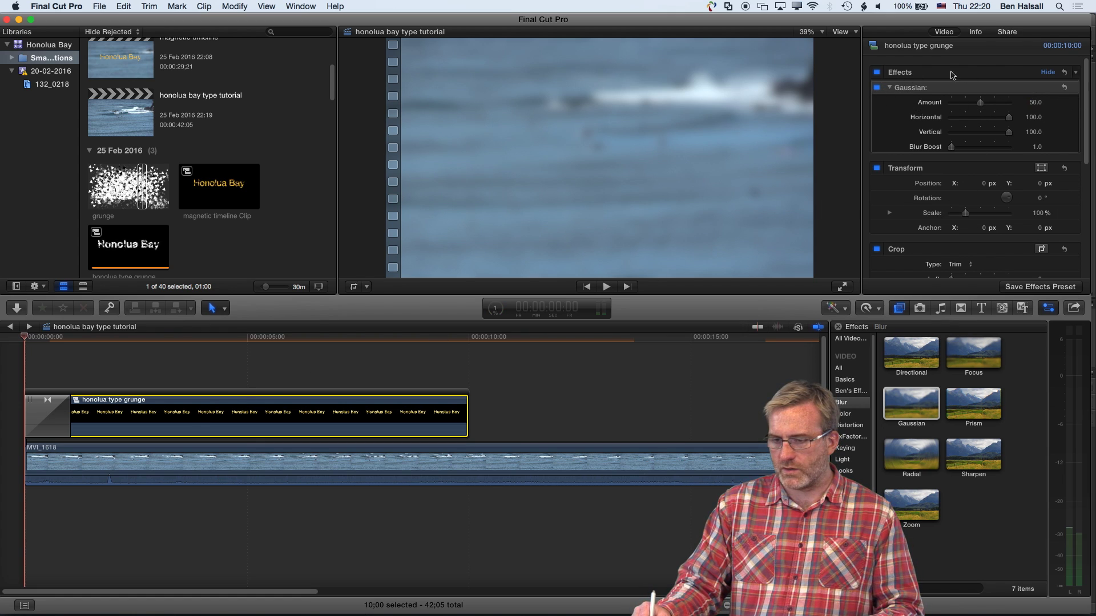
left_click_drag(981, 106, 950, 106)
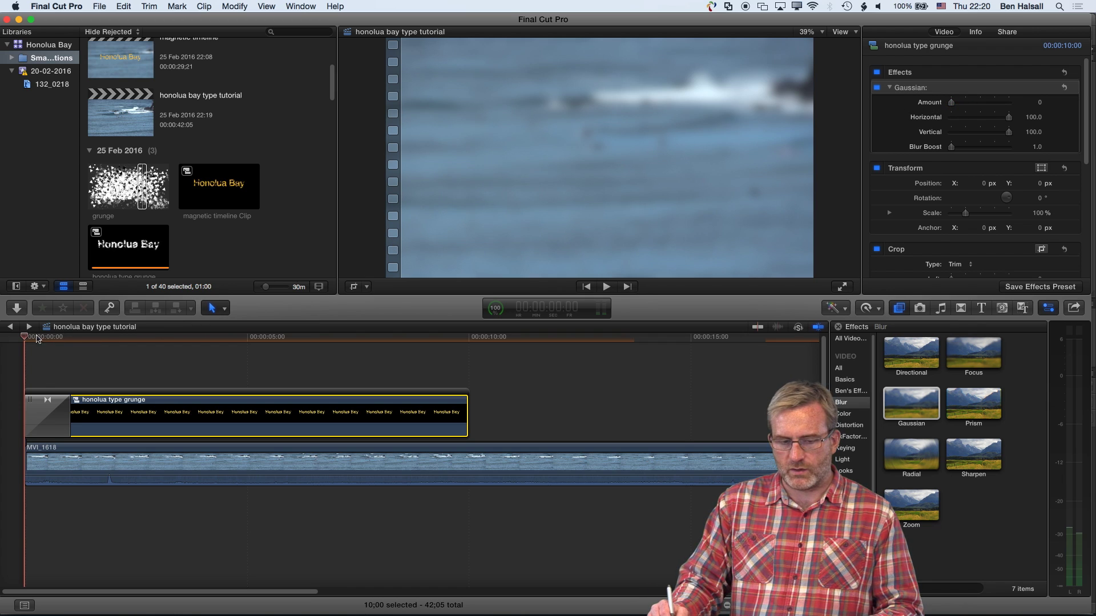
left_click(116, 341)
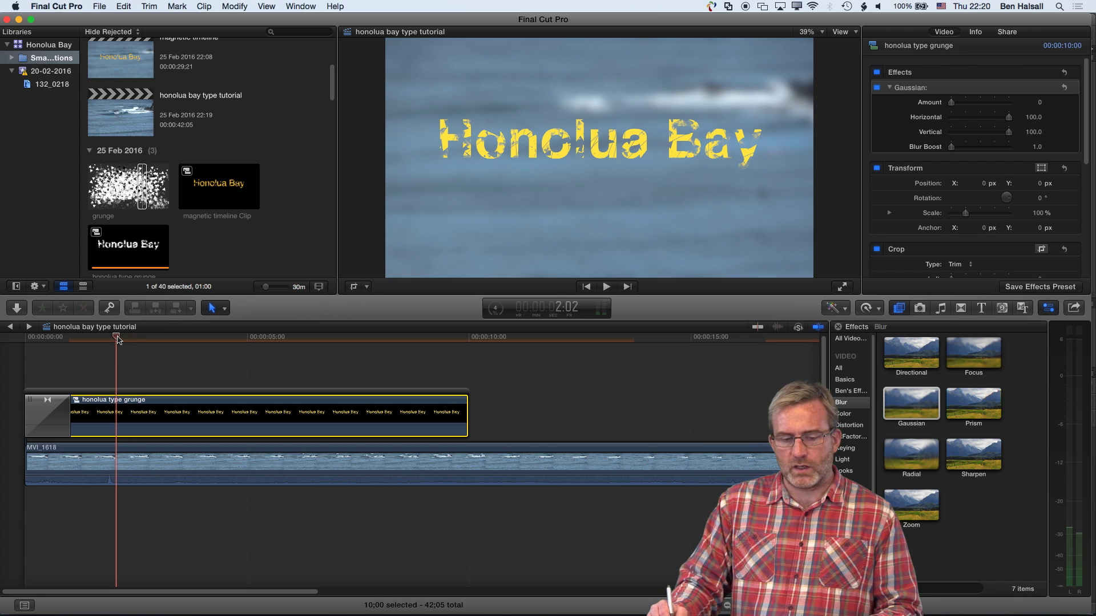
Move the playhead to 9:03 and turn off the Gaussian blur on the MVI_1618 footage.
left_click_drag(117, 340, 430, 347)
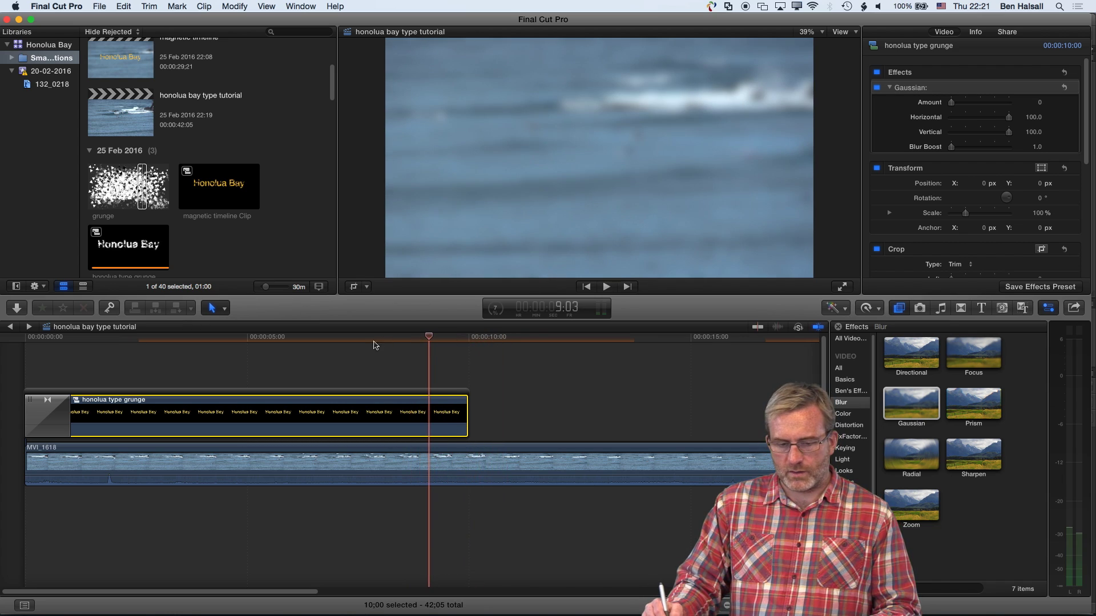
left_click(265, 460)
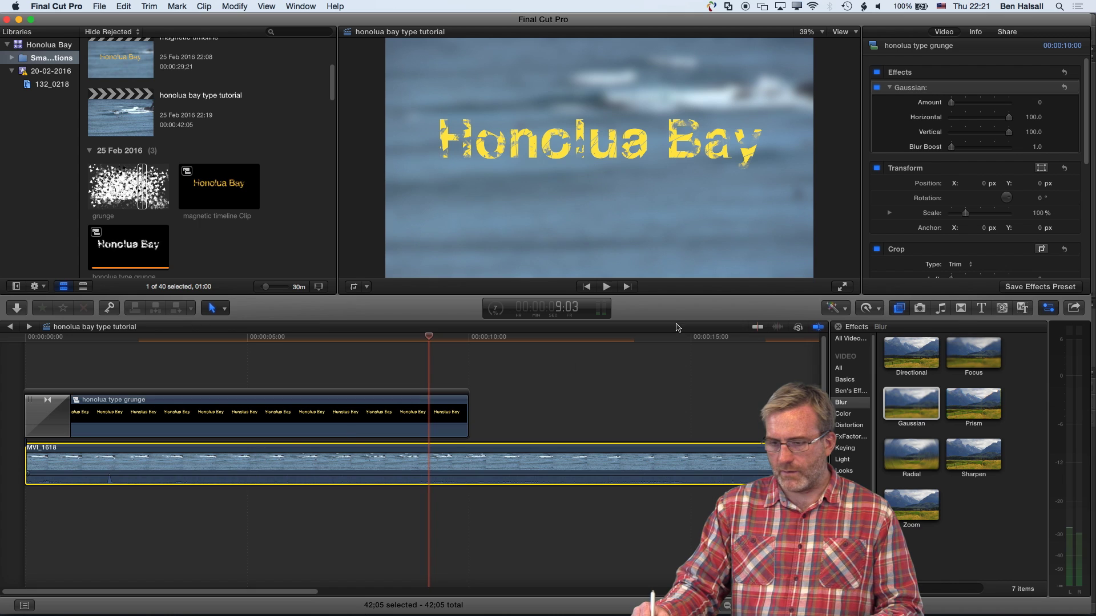
left_click(877, 88)
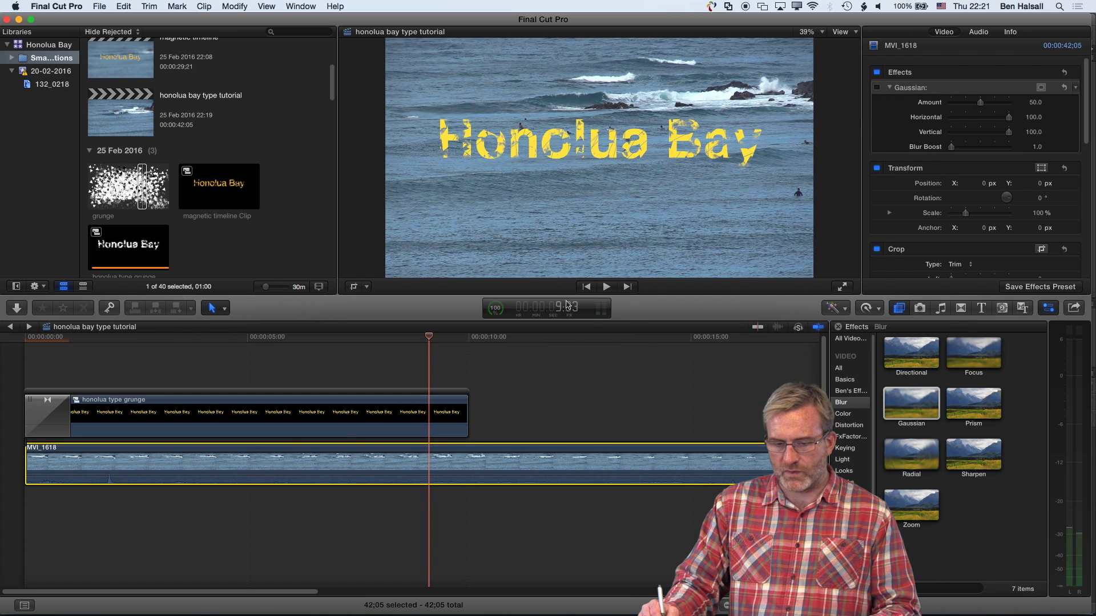
Move the honolua type grunge title along the timeline over the MVI_1618 footage so that it ends at 16:04.
left_click_drag(433, 343, 621, 343)
key("space")
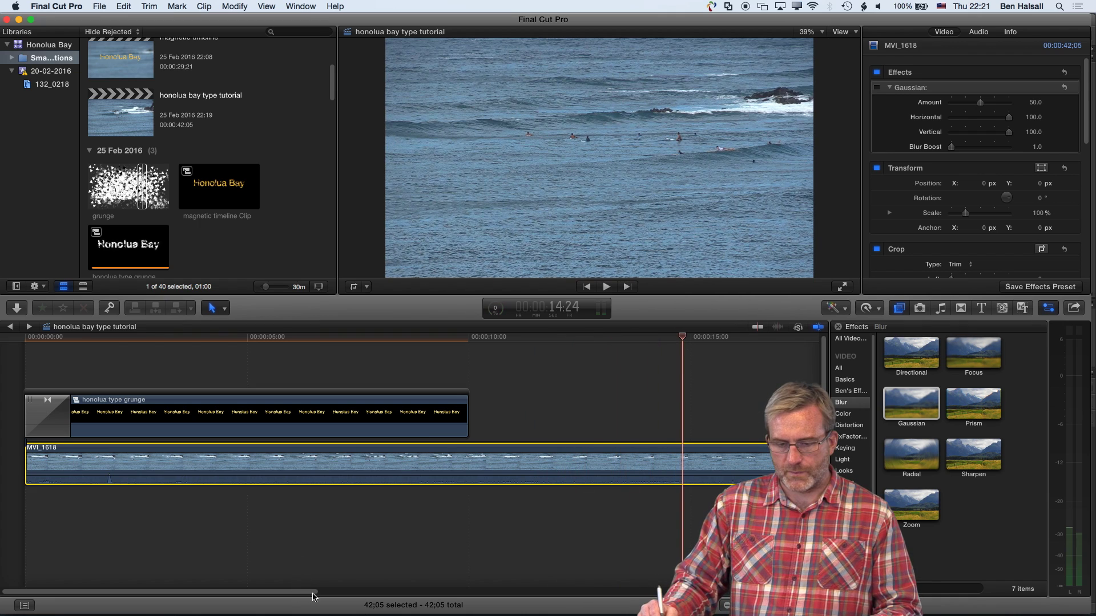
left_click_drag(313, 597, 399, 597)
left_click_drag(465, 337, 516, 338)
left_click_drag(141, 392, 377, 418)
Turn the MVI_1618 footage's Gaussian blur back on and add a keyframe for its Amount at 16:04.
left_click(442, 468)
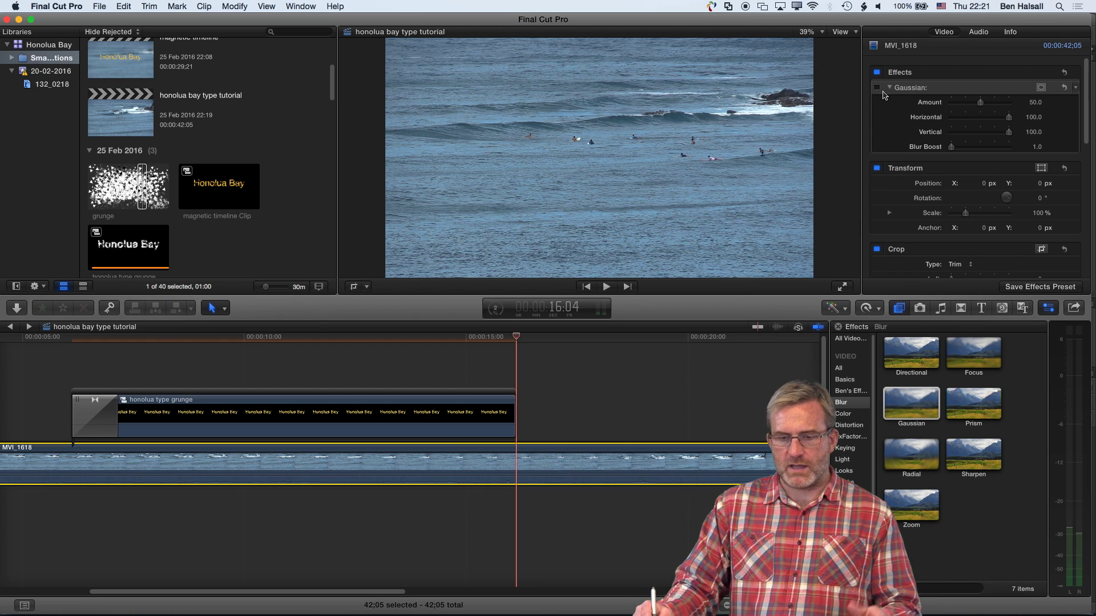
left_click(877, 88)
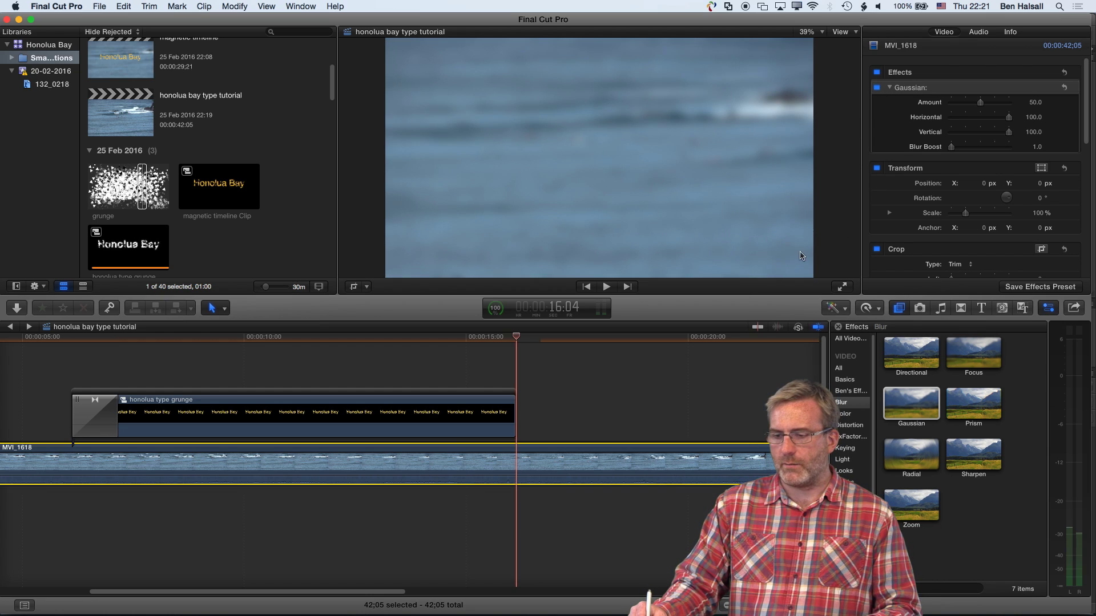
mouse_move(1061, 101)
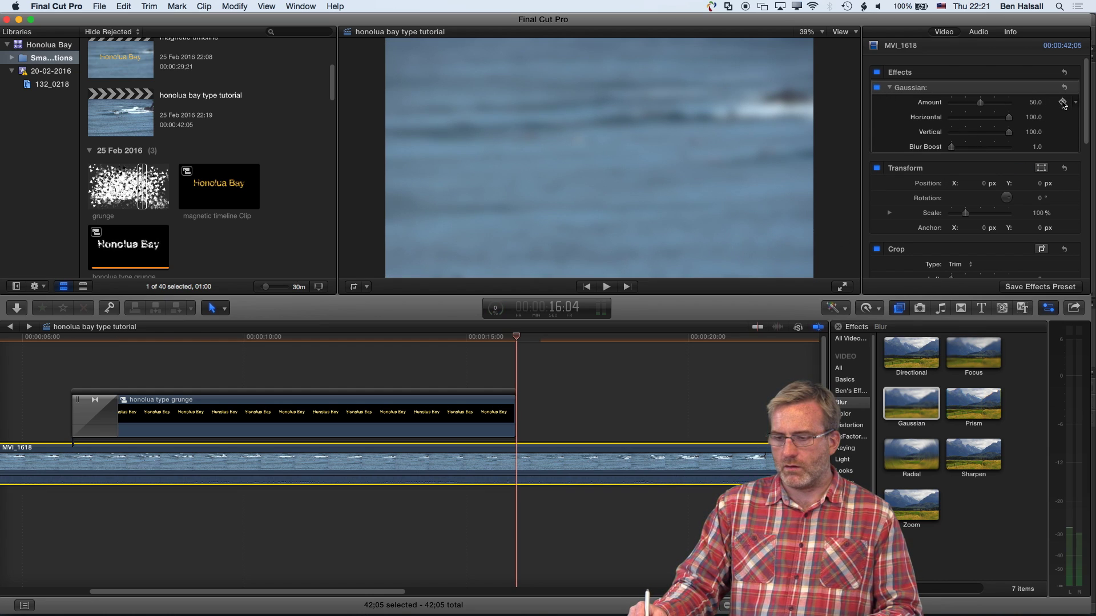
left_click(1062, 103)
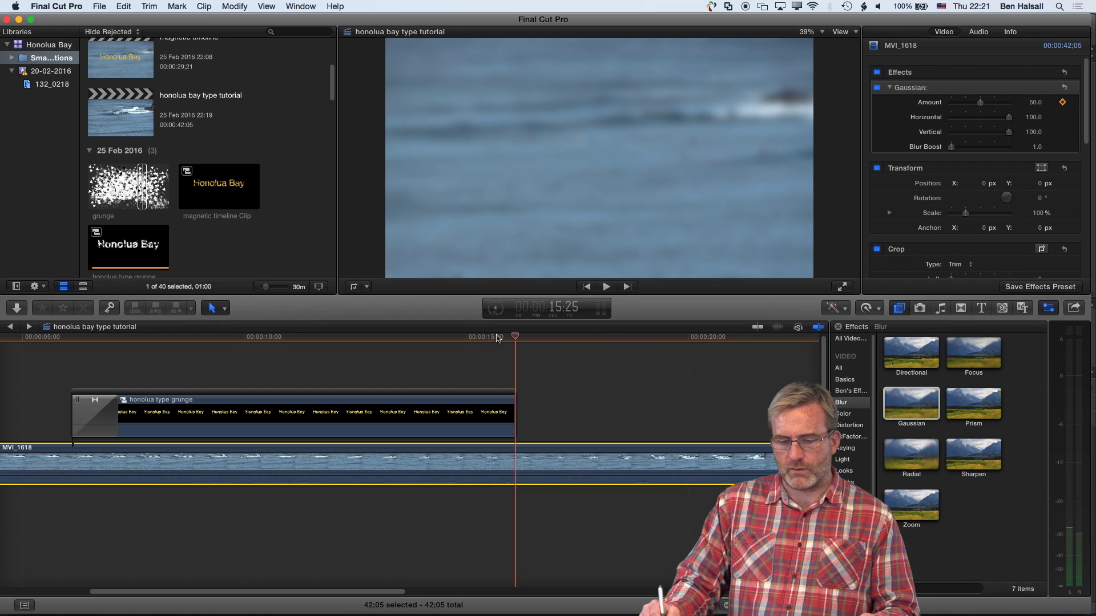
Keyframe the footage's Gaussian Amount at 50 at 15:02 and set the keyframe at 16:04 to 0.
left_click_drag(514, 340, 449, 339)
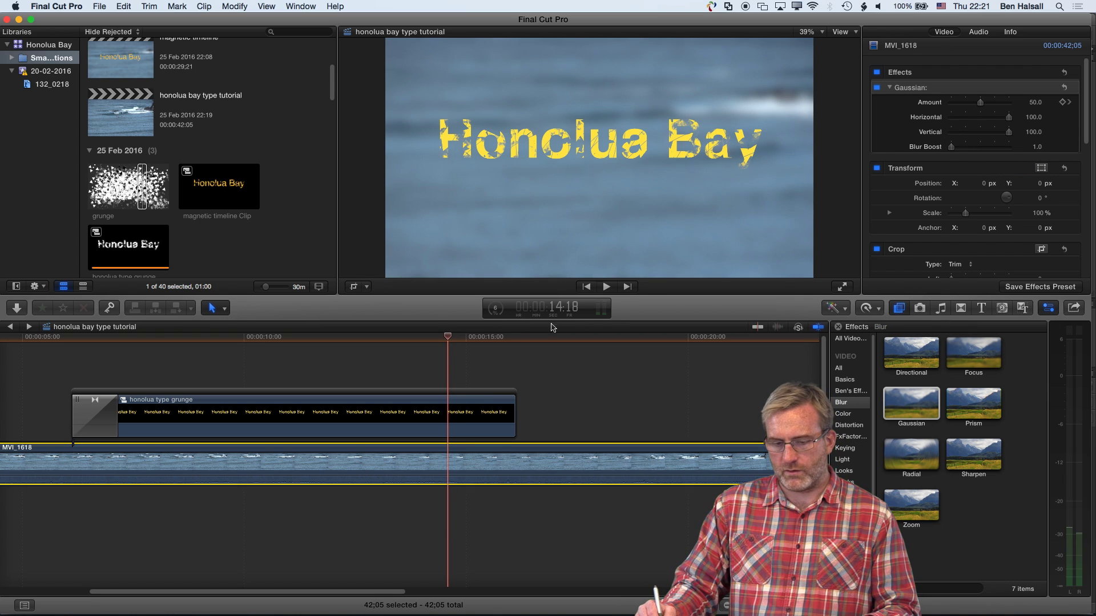
key("space")
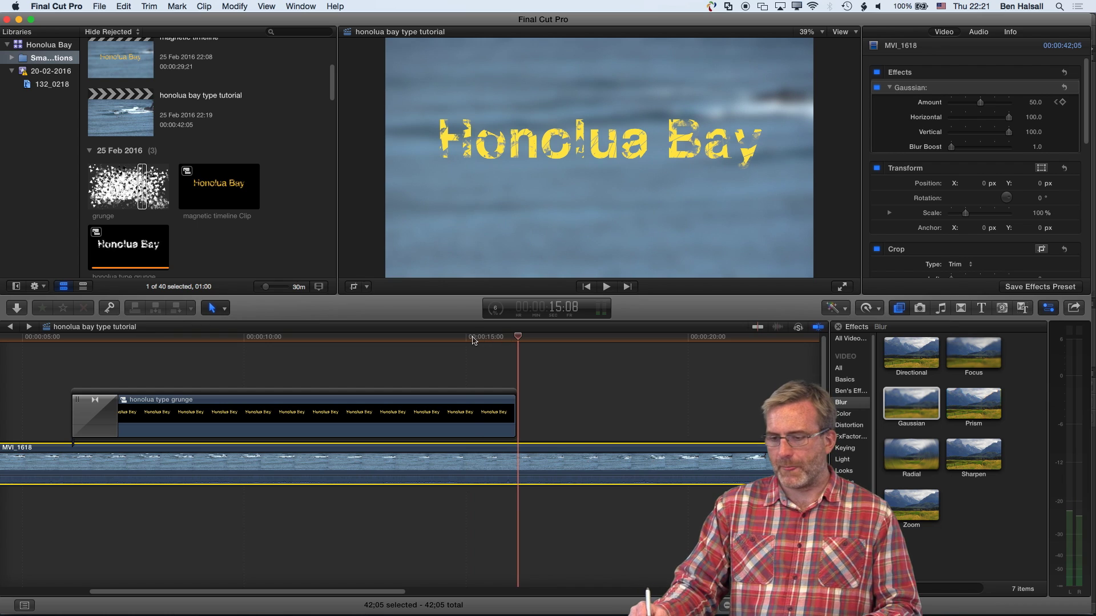
left_click(468, 337)
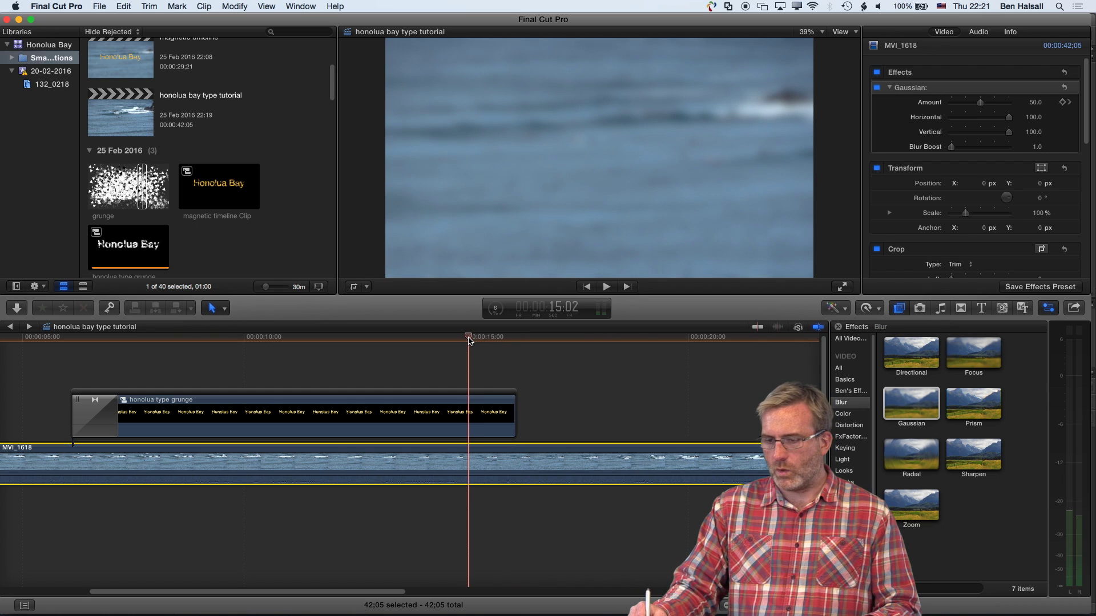
left_click(1062, 102)
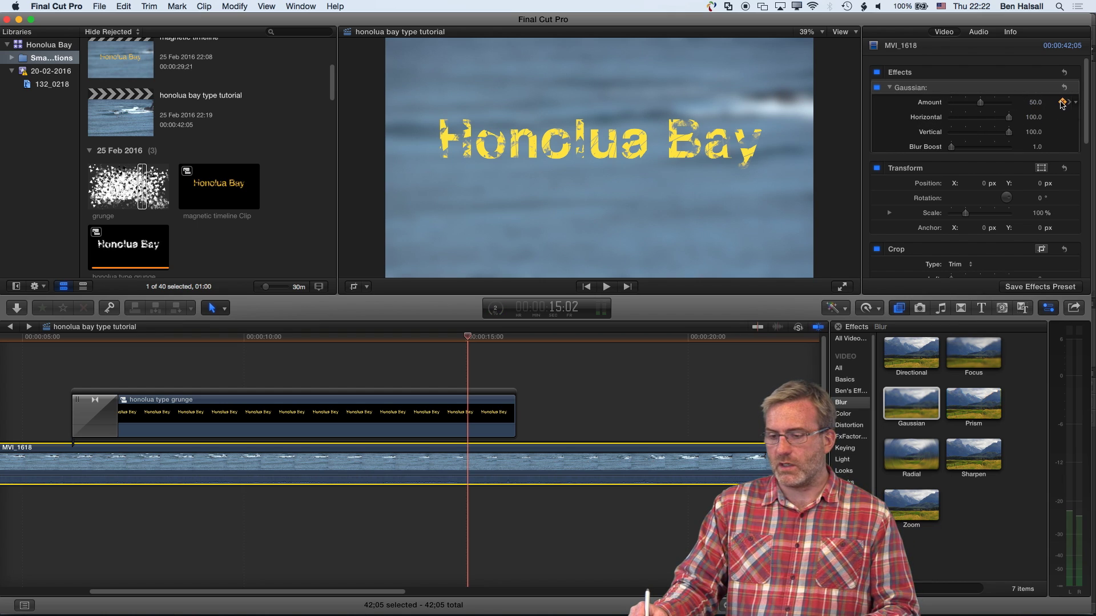
key("Down")
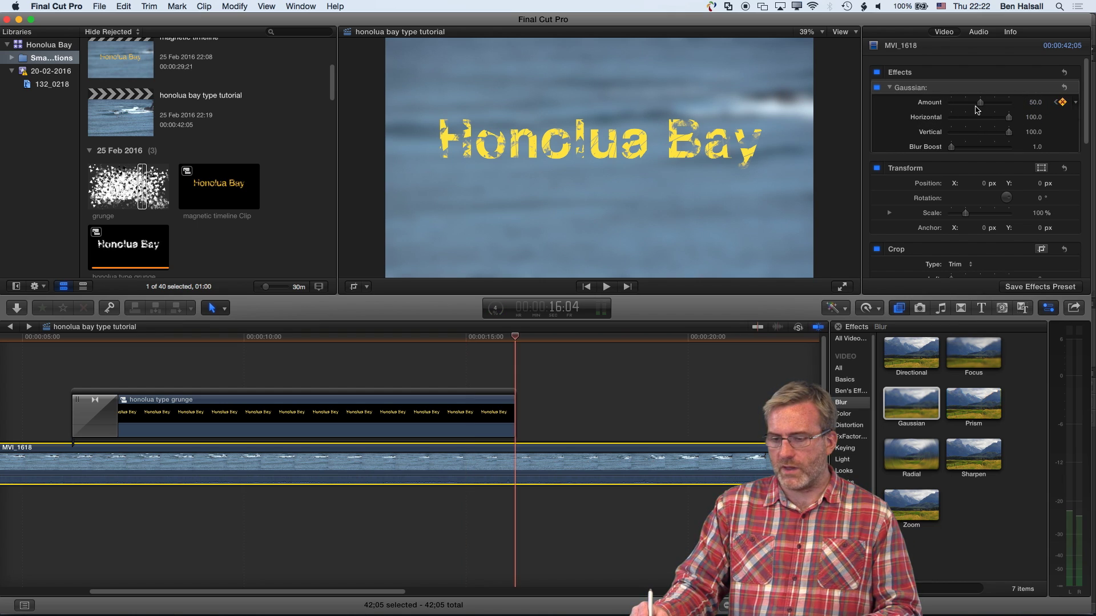
left_click_drag(974, 108, 902, 106)
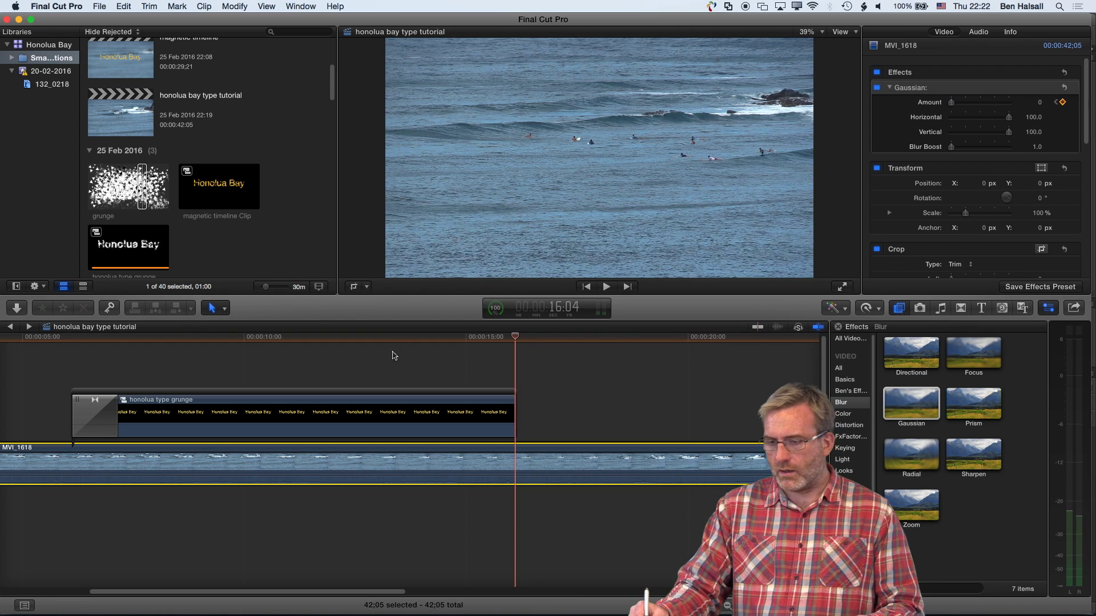
left_click(1055, 103)
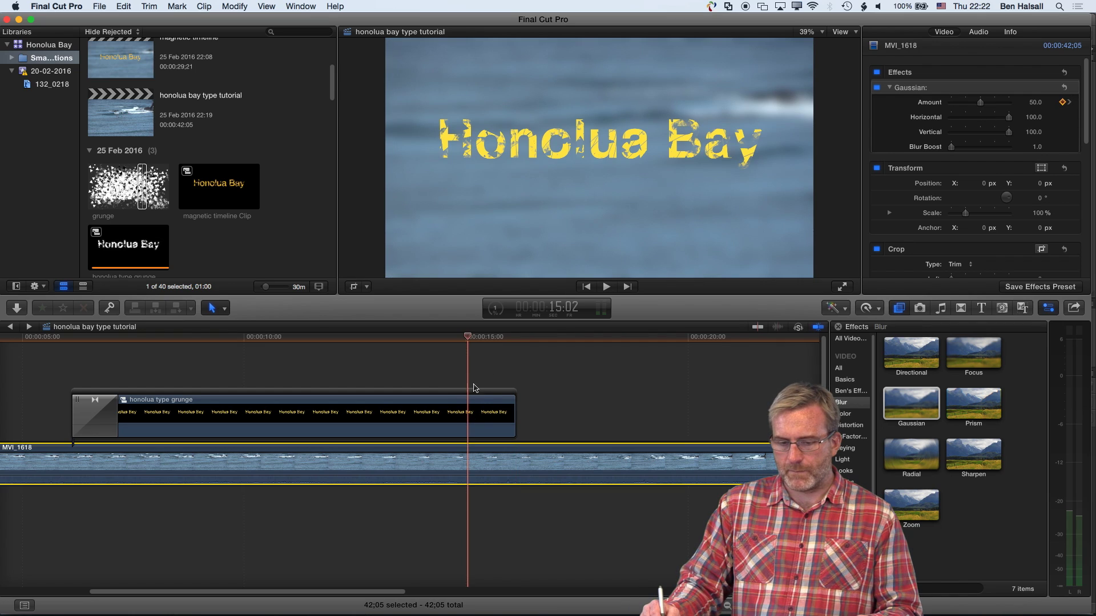
Keyframe the title clip's Gaussian blur Amount from 0 at 14:20 to 60.88 at 15:14.
left_click_drag(467, 338, 453, 341)
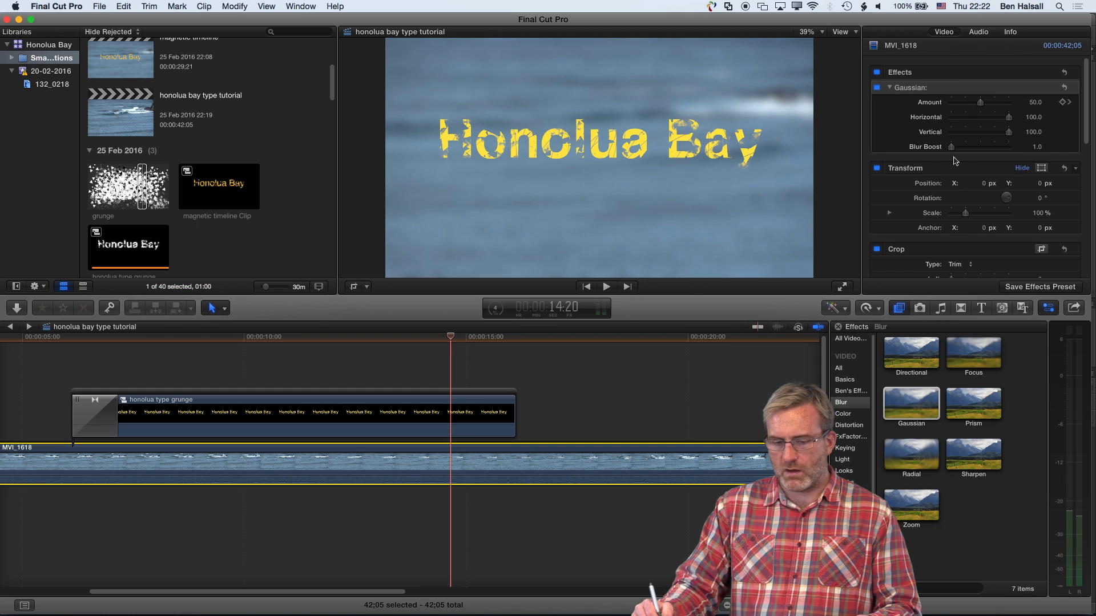
left_click(470, 419)
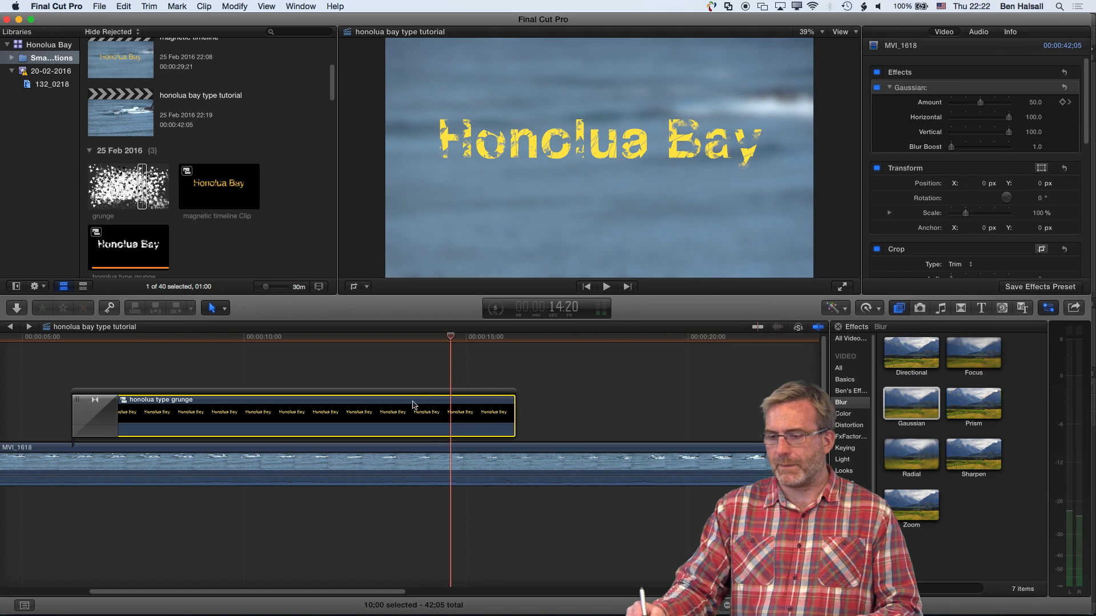
left_click(1063, 102)
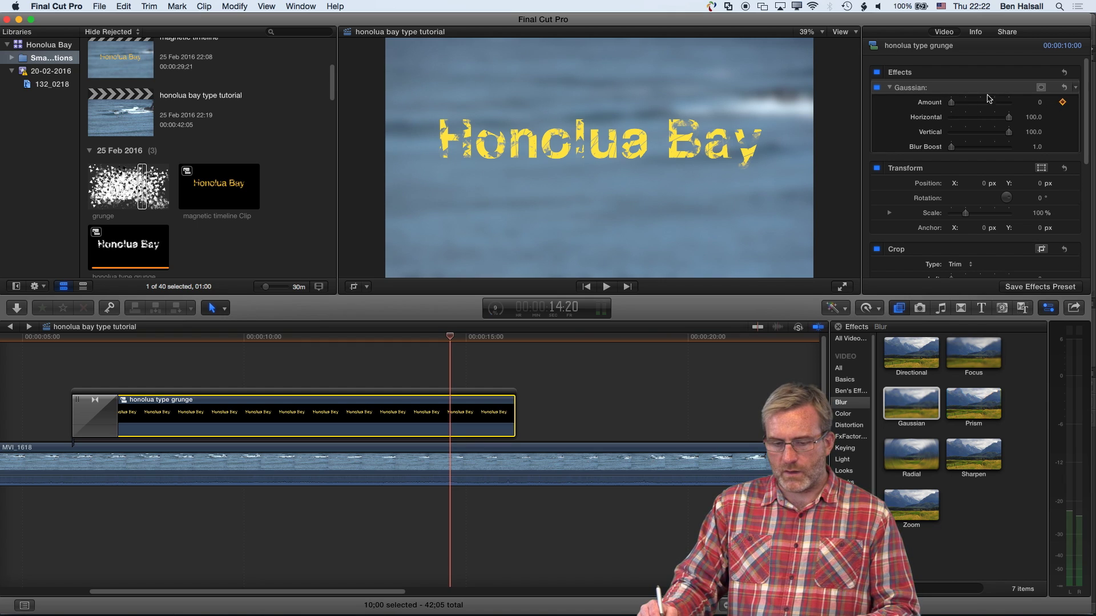
left_click_drag(451, 341, 486, 341)
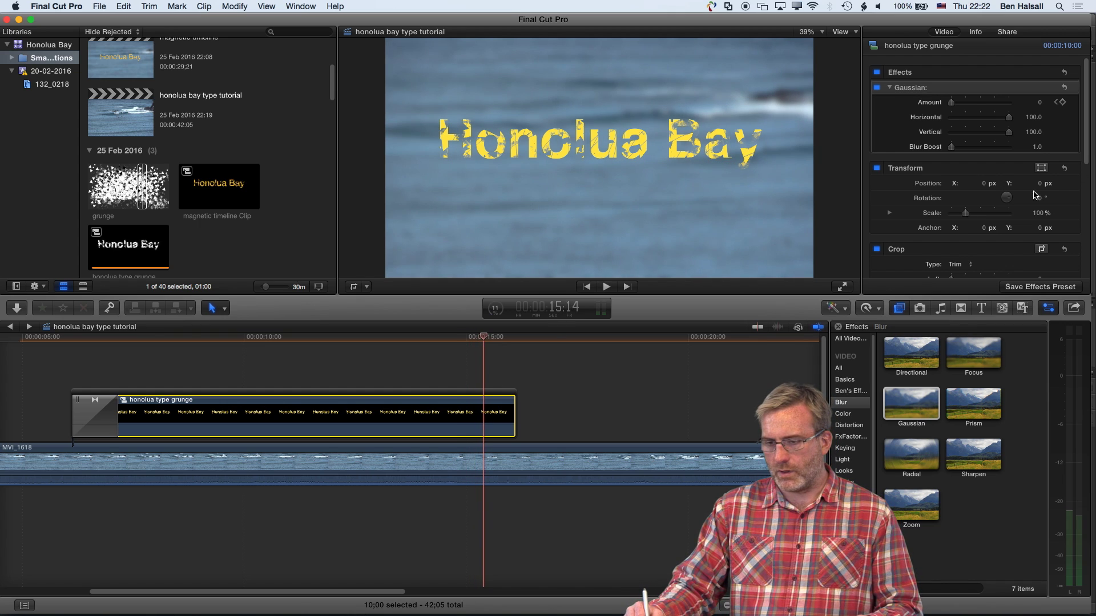
left_click_drag(951, 103, 983, 105)
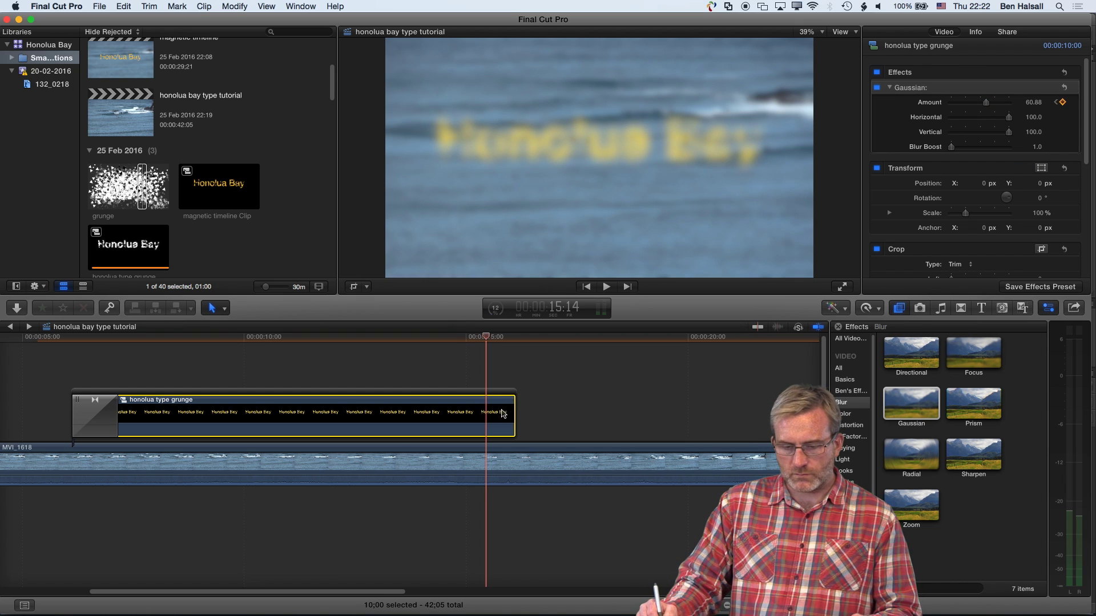
Trim the title clip's end to a duration of 9:17 with a fade-out transition there, and review the ending from 14:07.
left_click_drag(515, 409, 493, 411)
key("super+t")
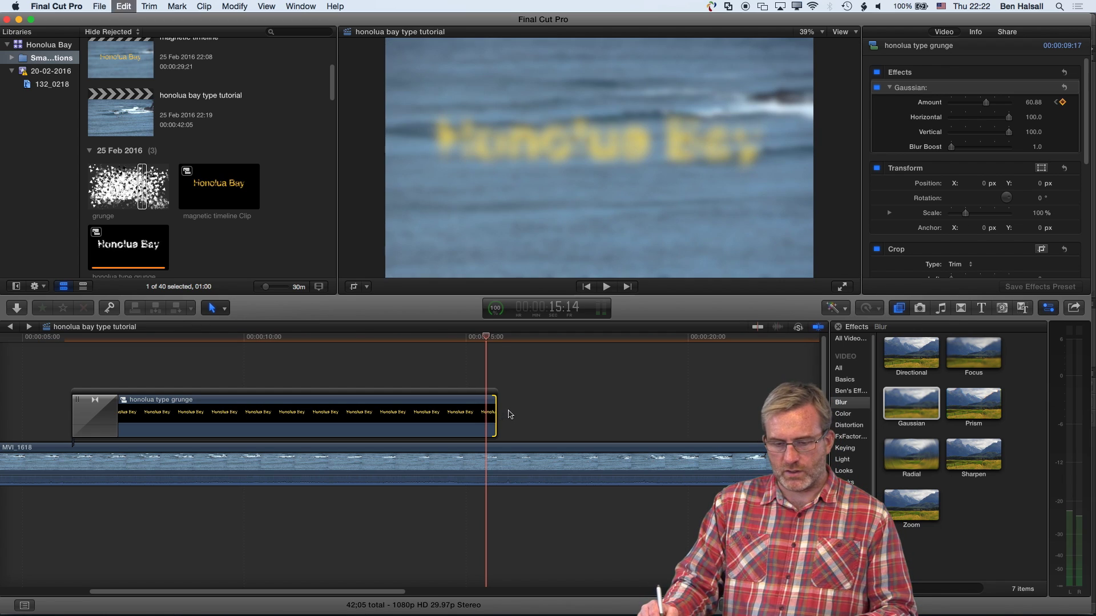
left_click_drag(485, 341, 431, 338)
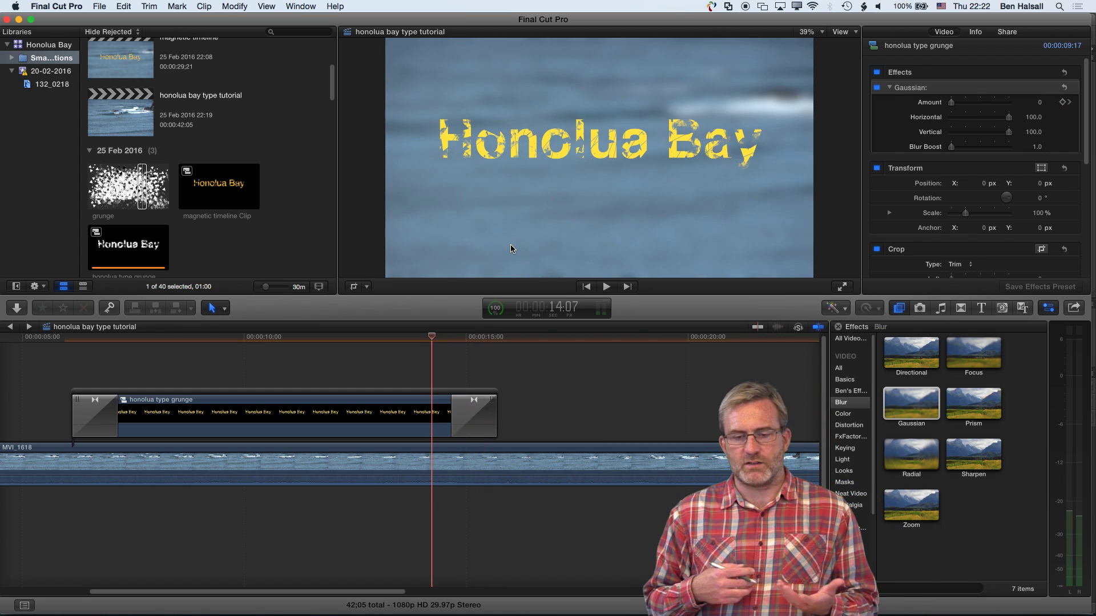
key("space")
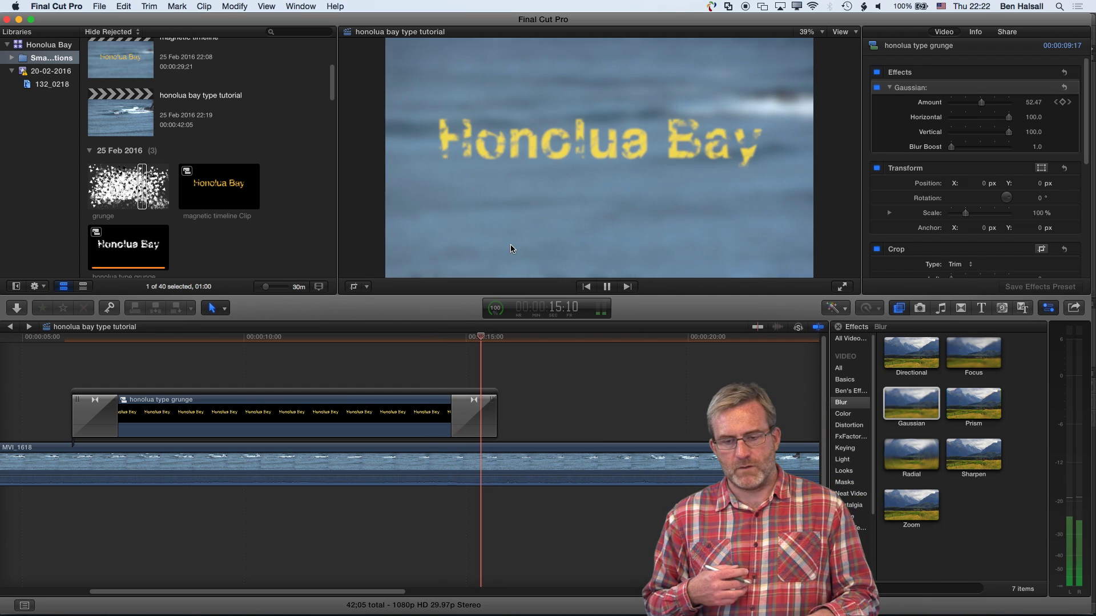
key("space")
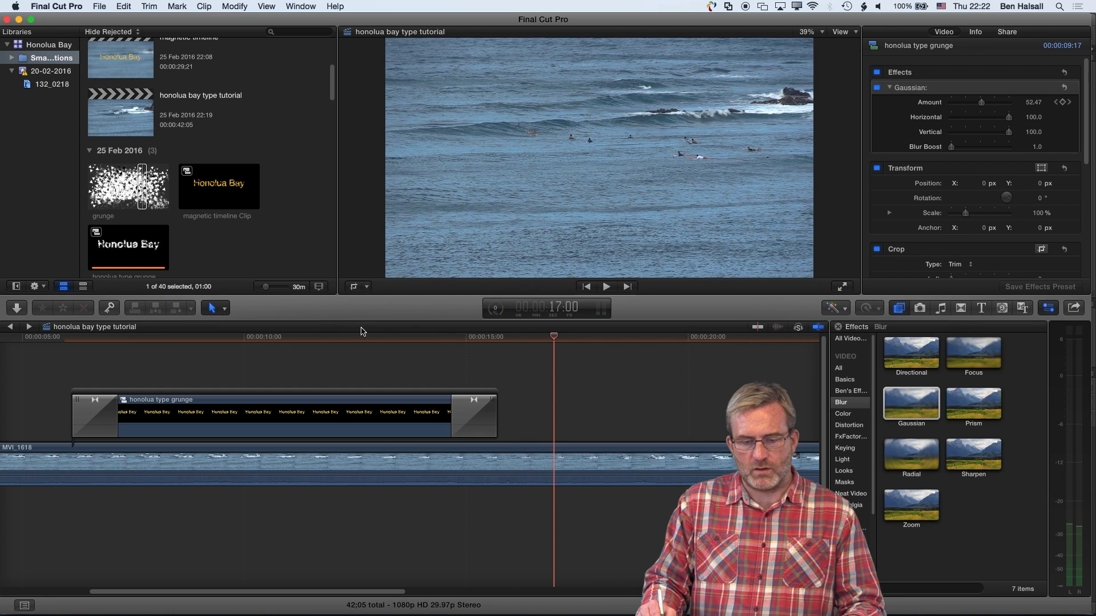
left_click(477, 337)
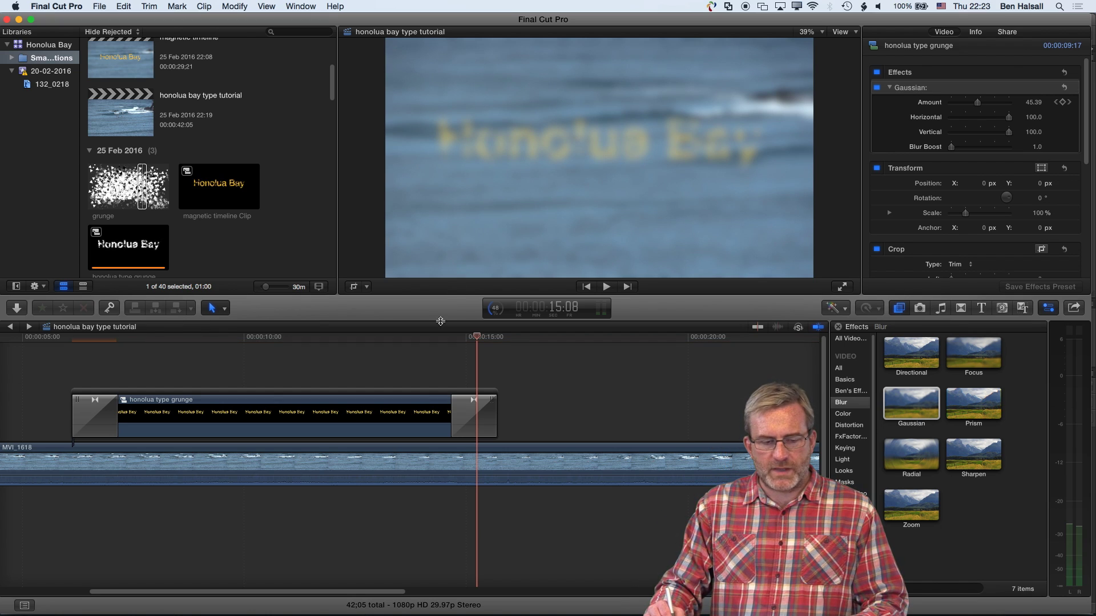
Play the title sequence from 5:18, return to the project start, and move the playhead to 9:17.
left_click(49, 337)
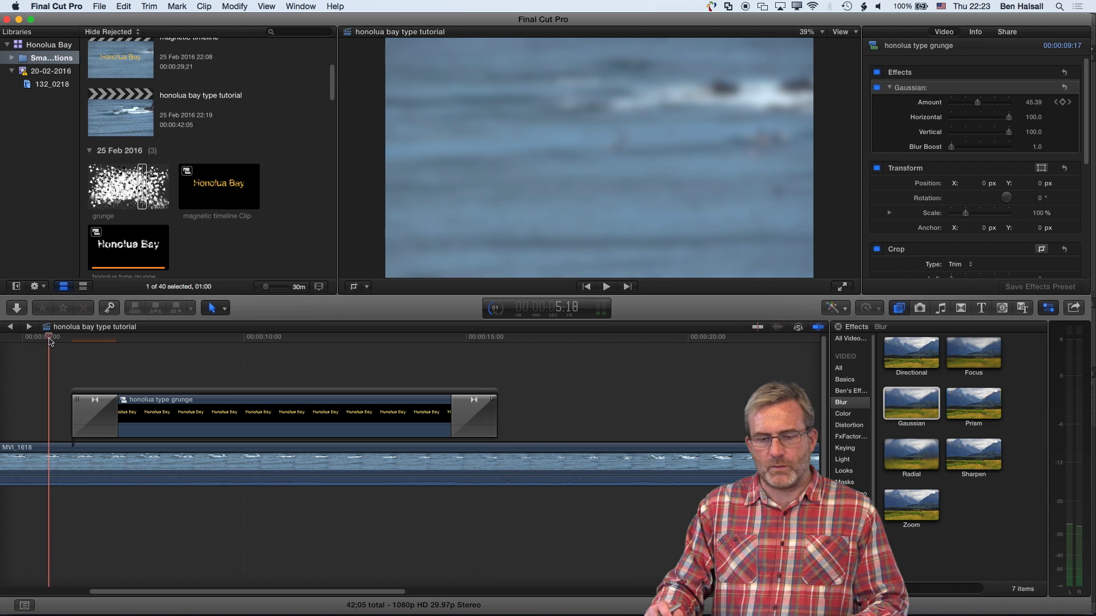
key("space")
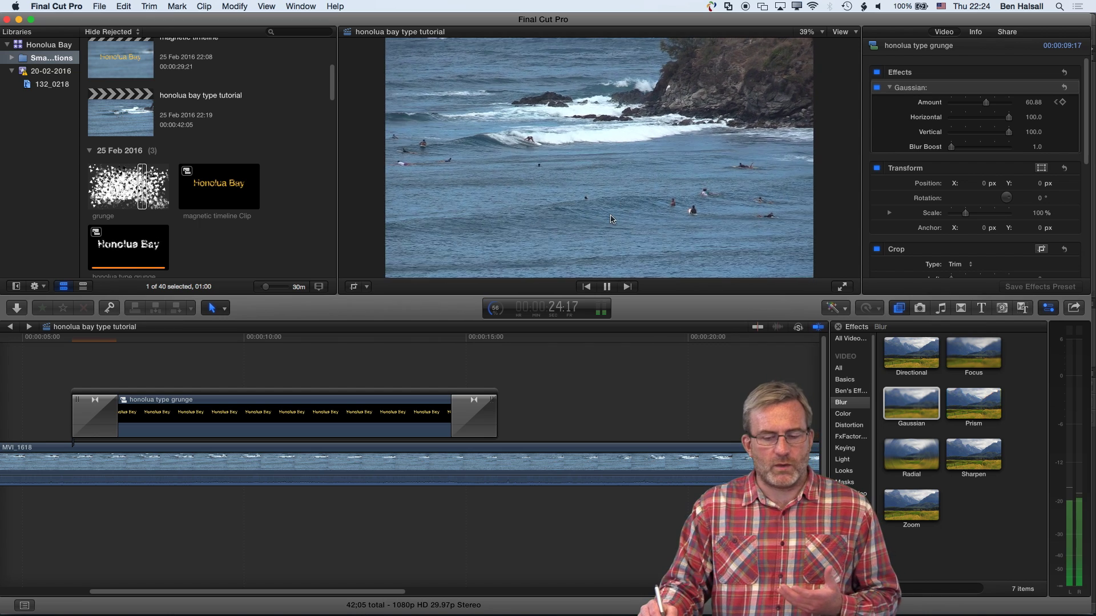
key("space")
key("Home")
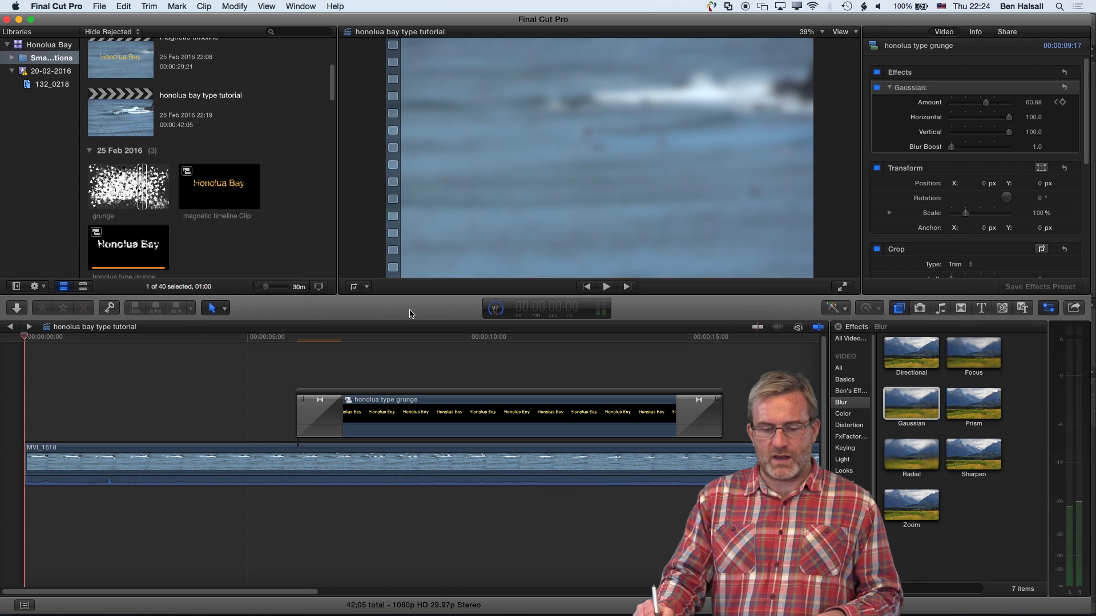
left_click(453, 350)
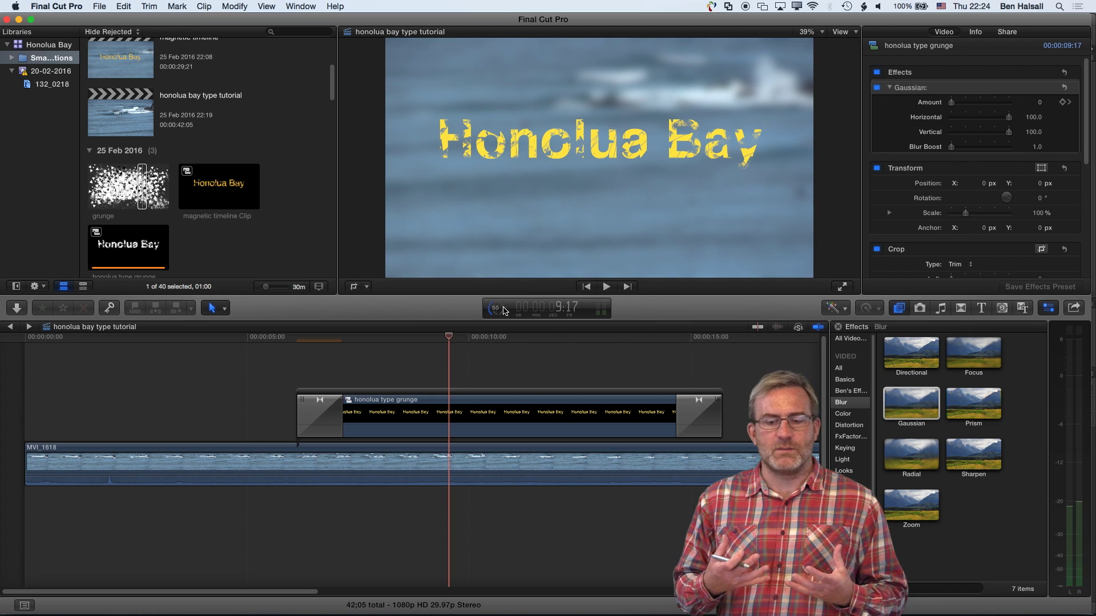